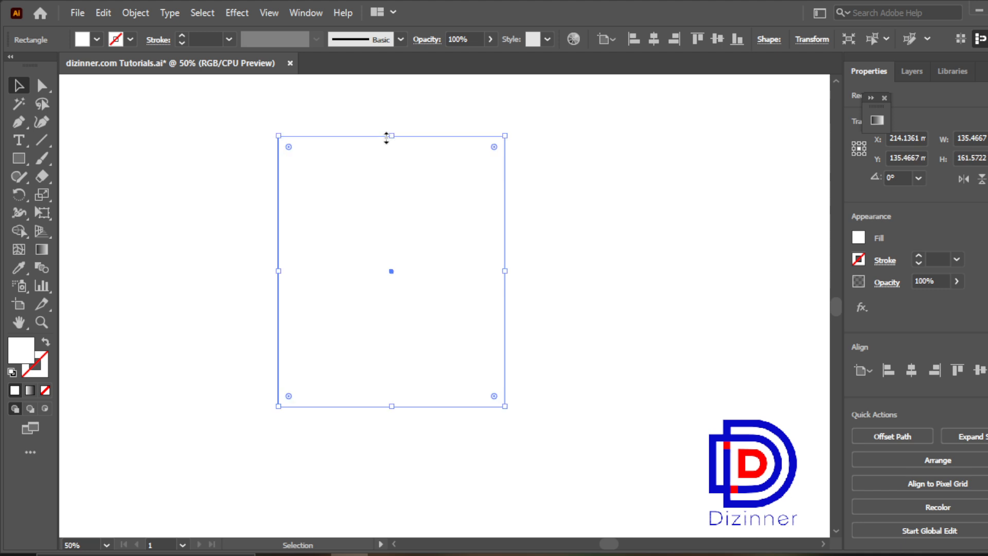
Remove the rectangle's fill and give it a black 1 pt stroke
left_click(94, 39)
left_click(10, 64)
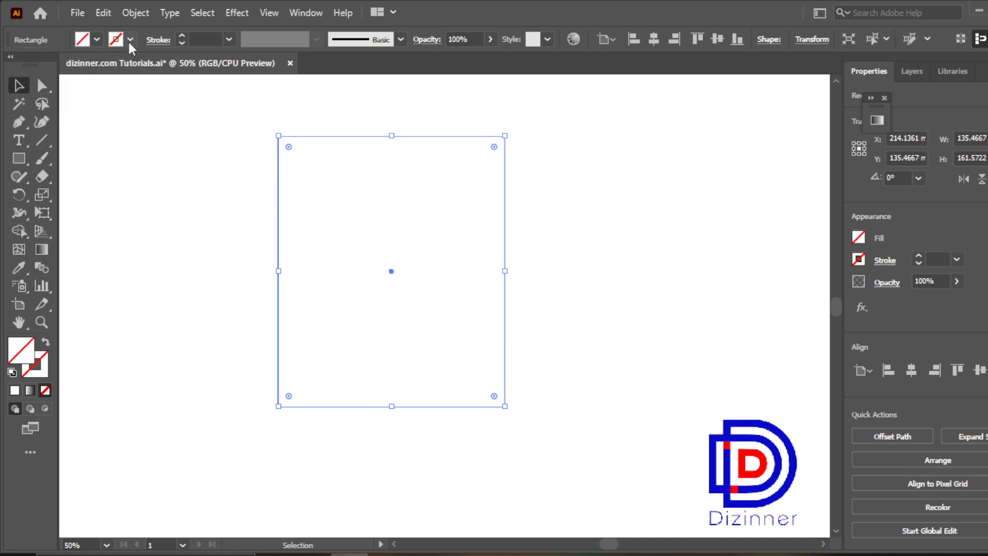
left_click(129, 40)
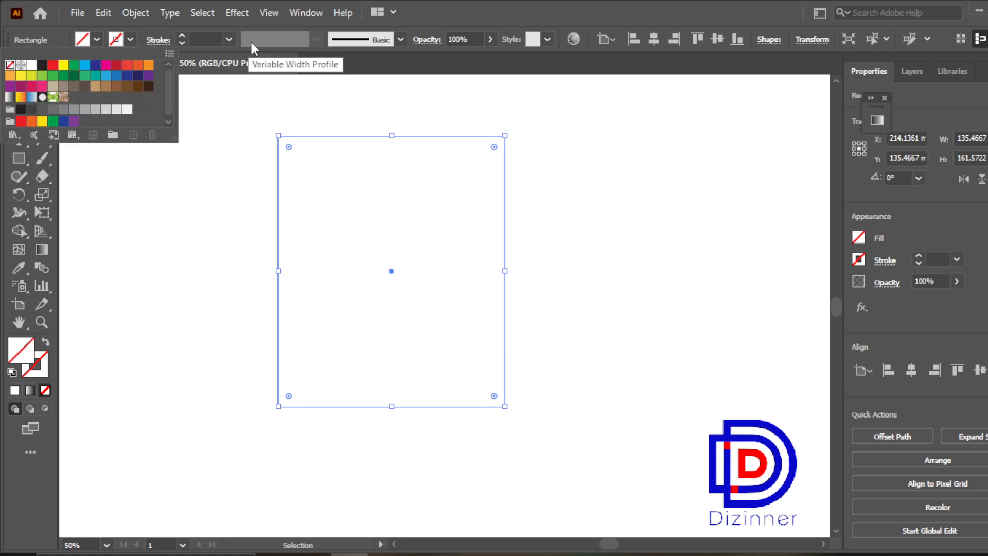
left_click(229, 39)
left_click(257, 105)
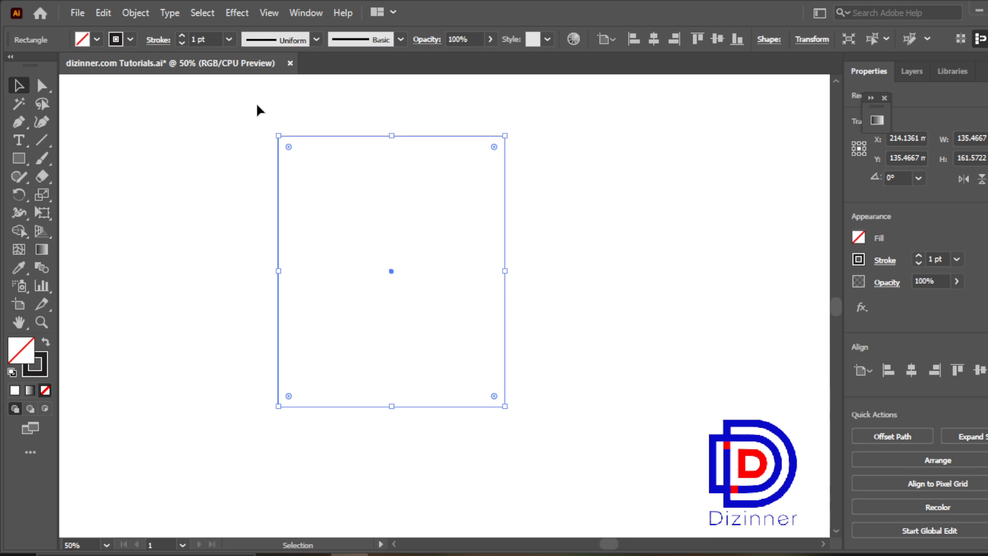
left_click(188, 125)
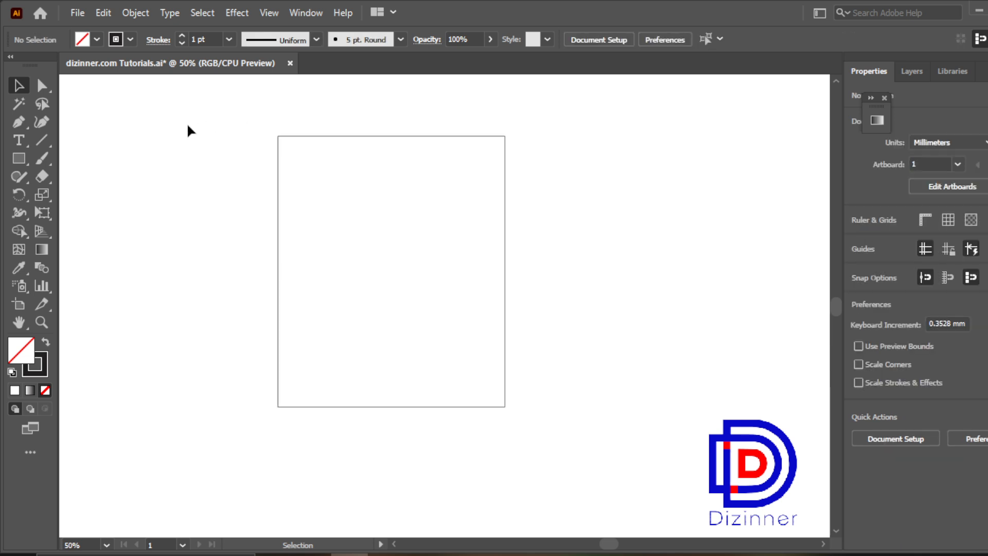
Apply a Transform effect to the rectangle with a 3° rotation and 50 copies
left_click(278, 155)
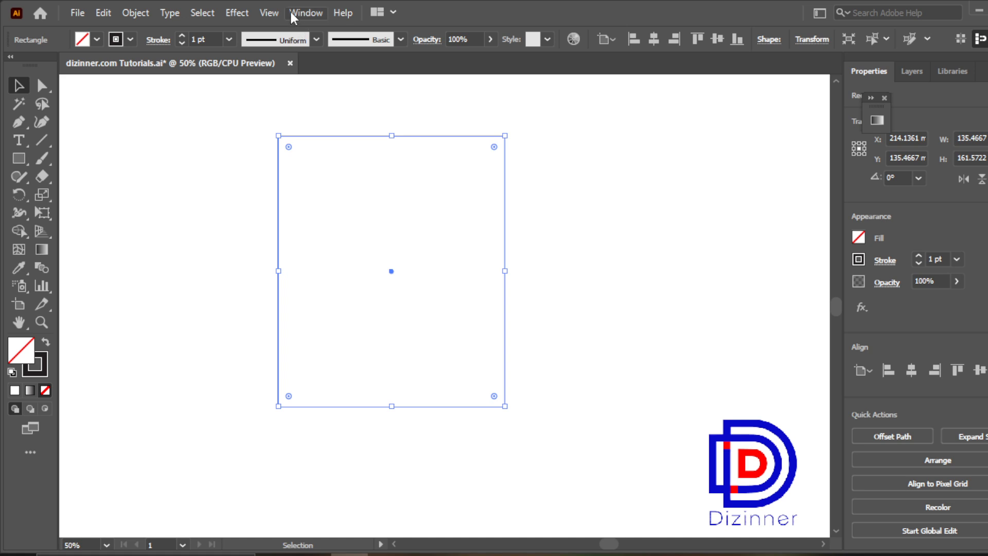
left_click(246, 13)
mouse_move(312, 140)
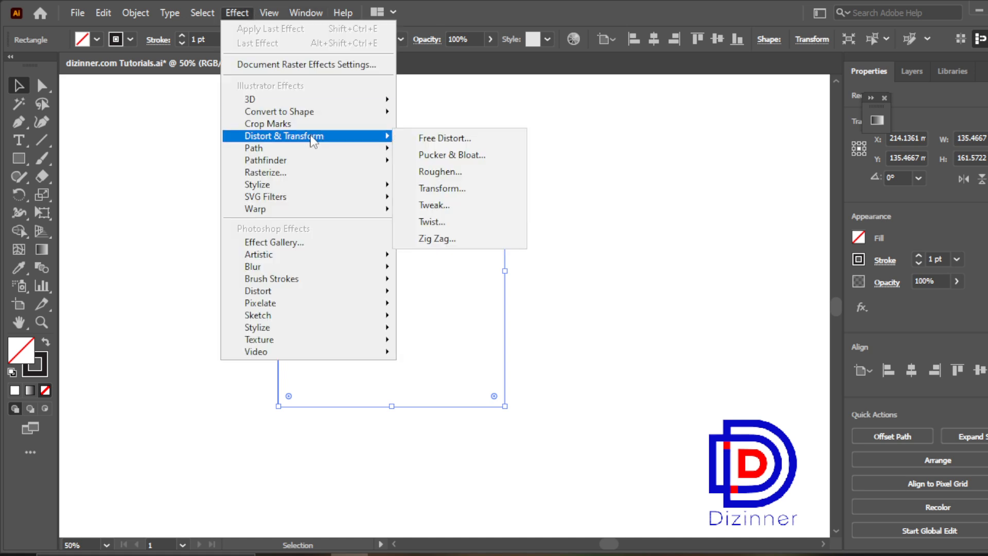
left_click(443, 188)
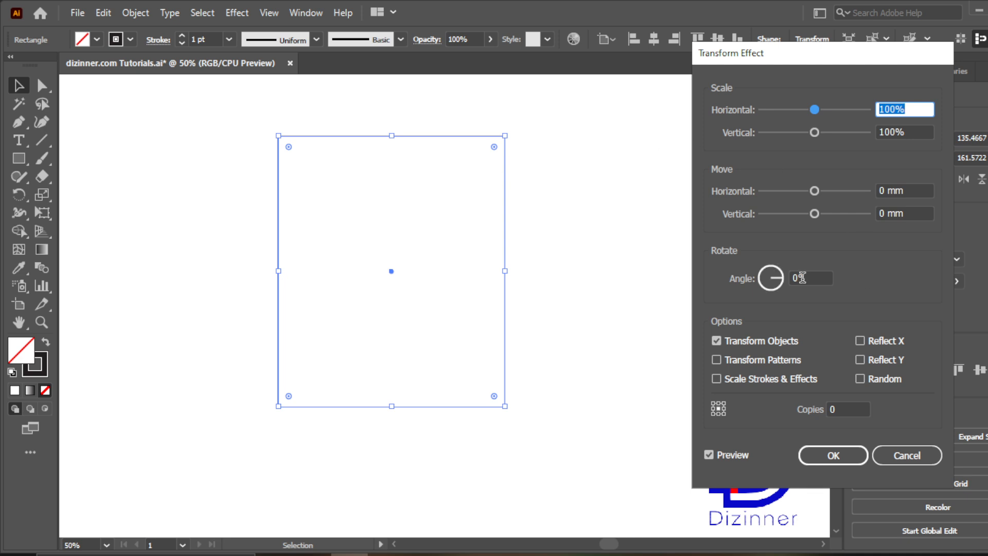
left_click(796, 278)
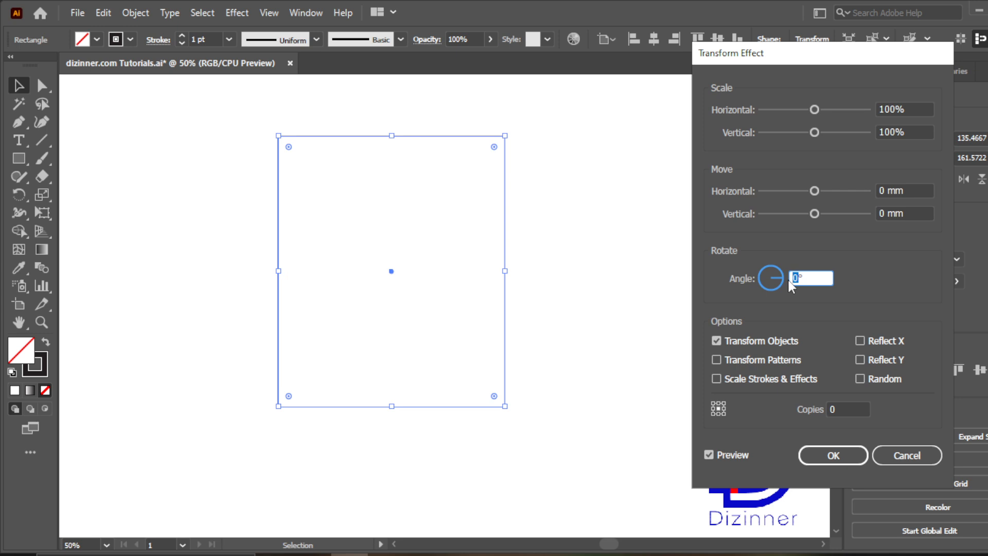
type("3")
left_click(851, 408)
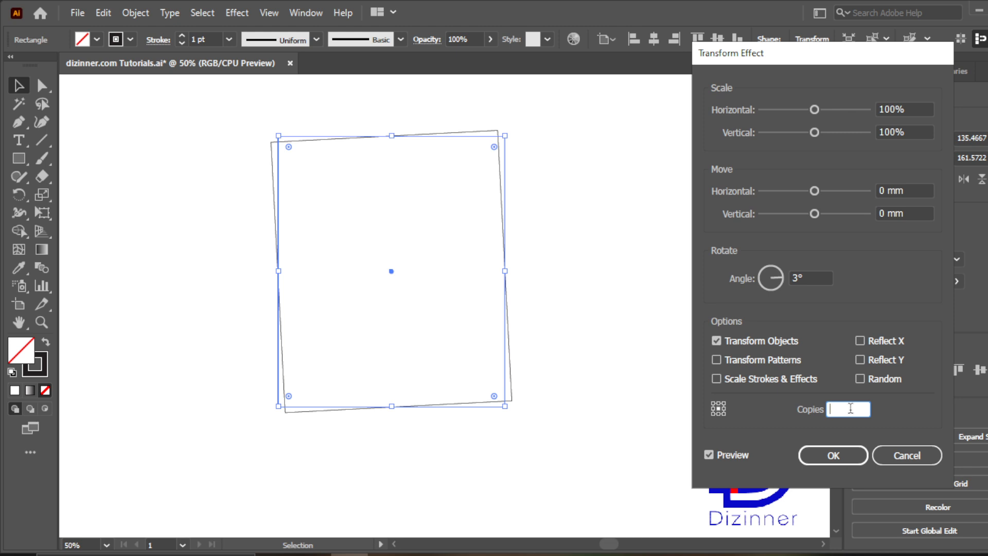
type("50")
left_click(823, 275)
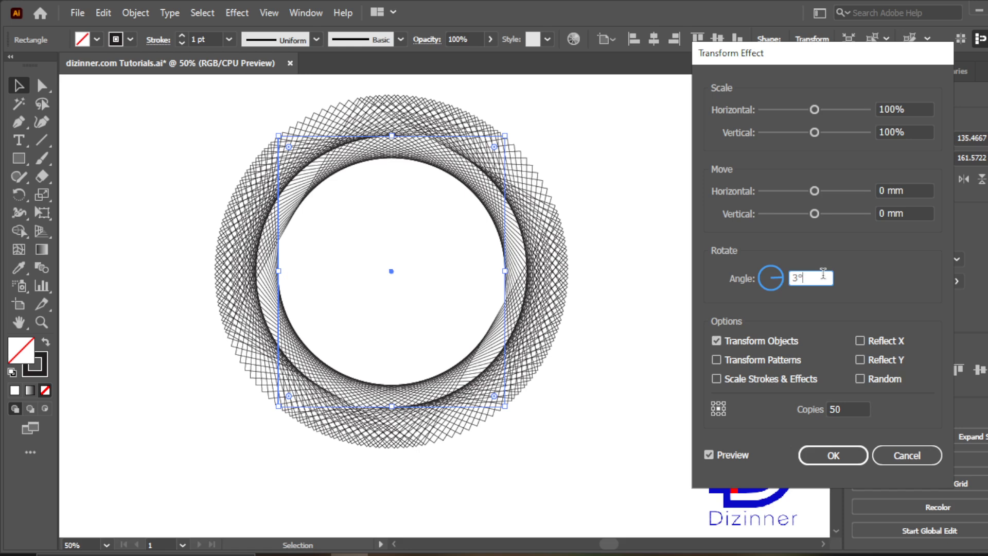
left_click(833, 455)
left_click(653, 349)
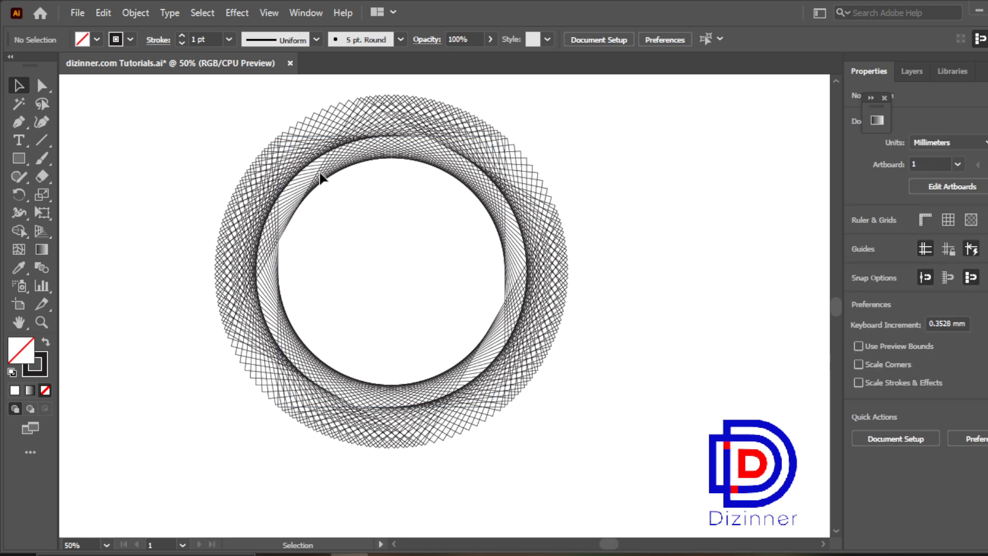
Enlarge the pattern's base rectangle to about 152 by 181 mm and shift it slightly lower on the artboard
left_click_drag(188, 112, 571, 449)
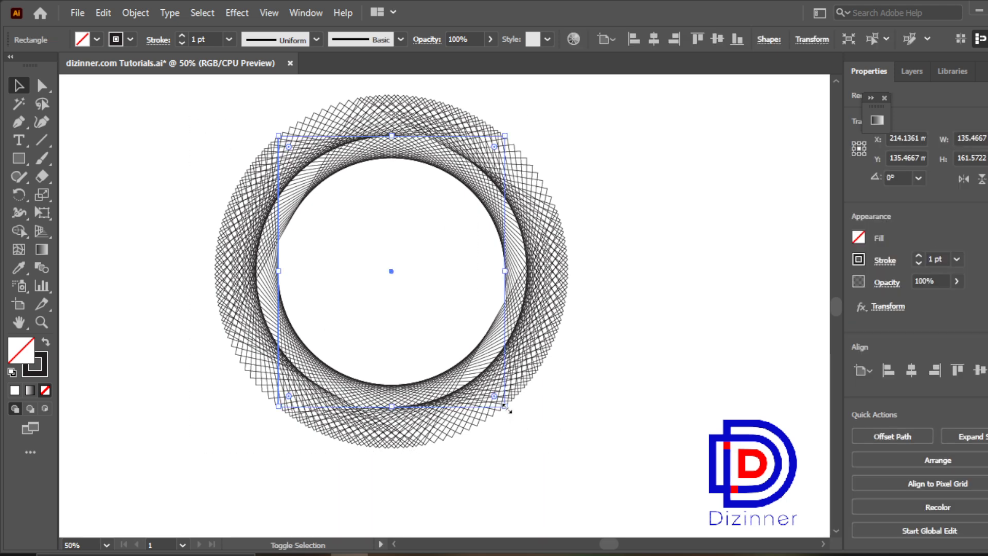
left_click_drag(505, 407, 576, 467)
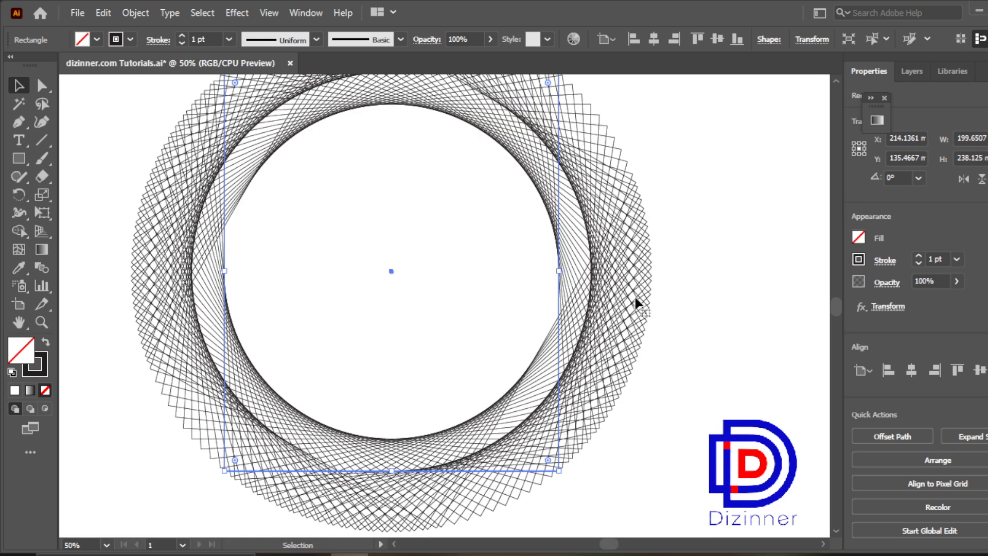
left_click_drag(560, 271, 518, 272)
left_click_drag(499, 187, 511, 209)
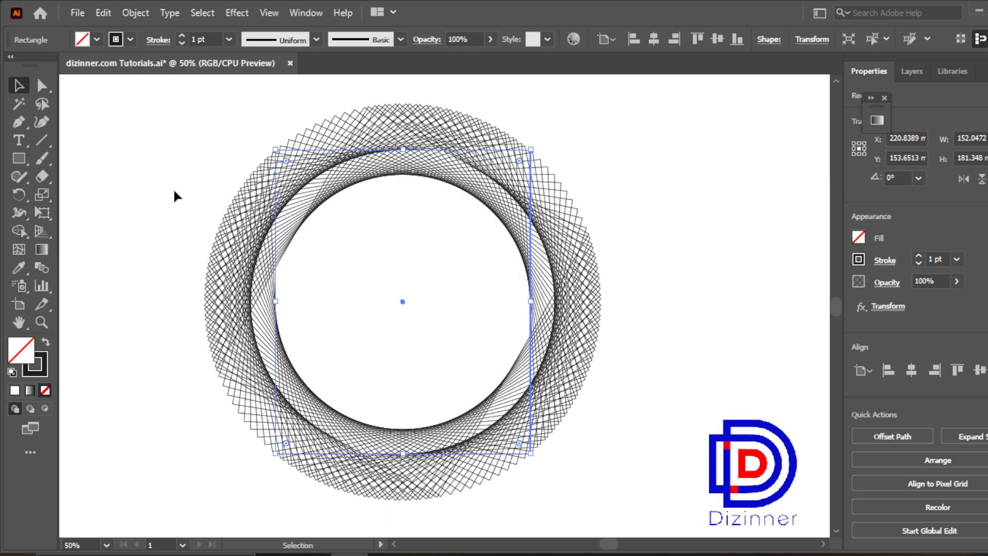
Recolour the pattern's stroke, trying red before settling on dark blue
left_click(130, 43)
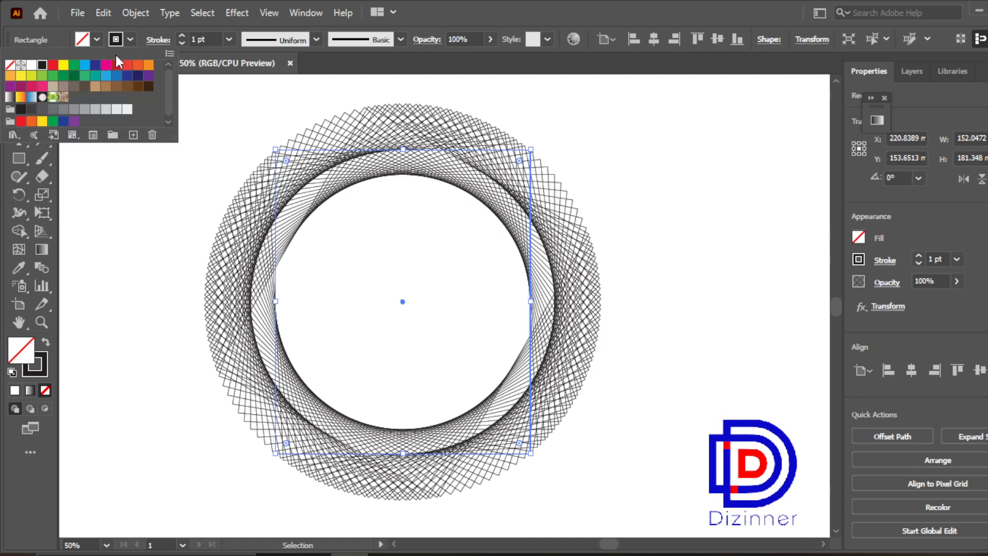
left_click(53, 66)
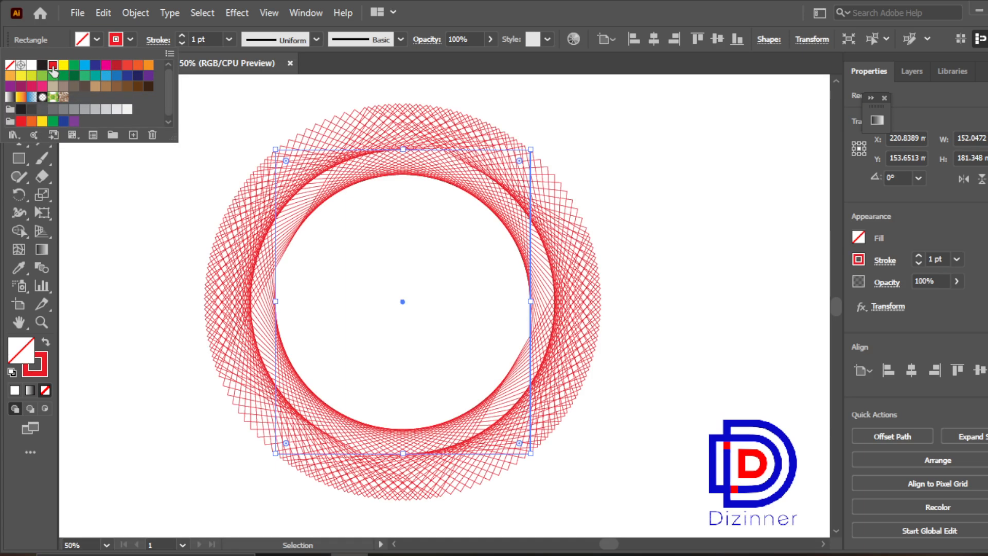
left_click(95, 65)
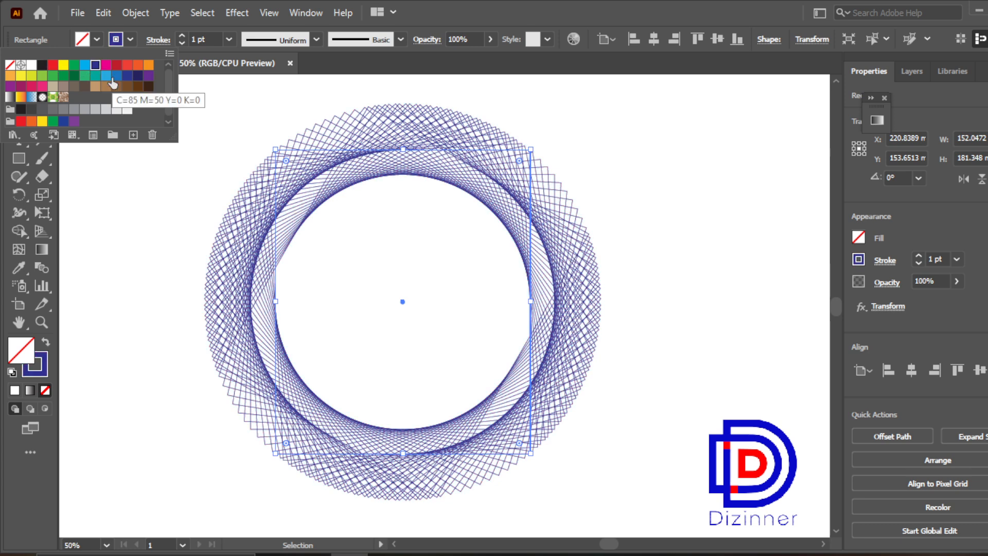
left_click(151, 298)
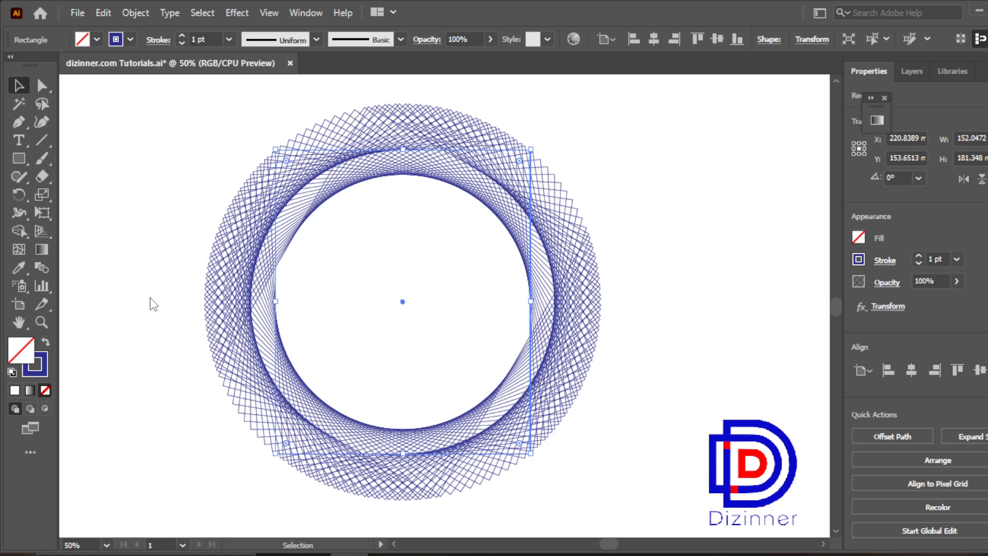
left_click(150, 301)
Examine the line work of the circular pattern up close along its lower part
left_click(41, 322)
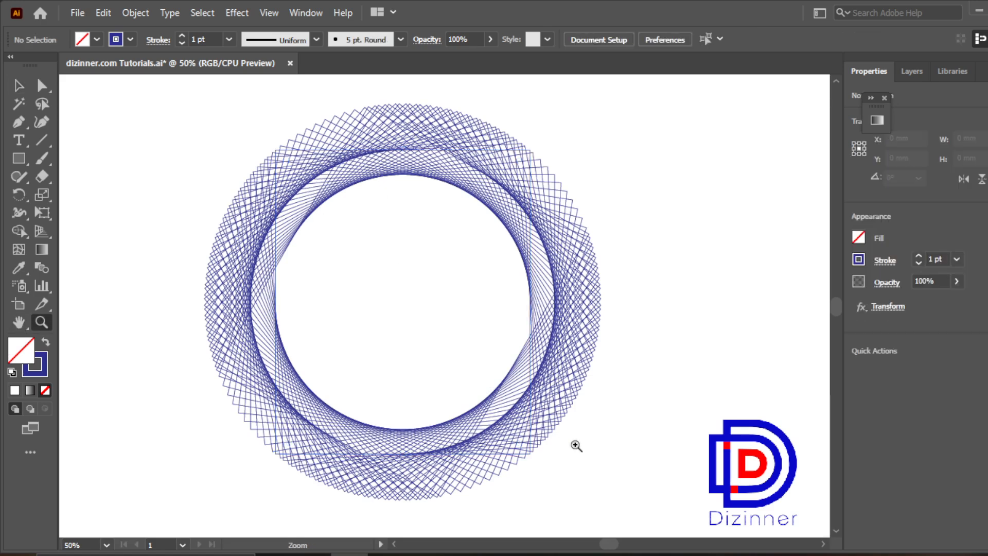
left_click(554, 432)
left_click(302, 331)
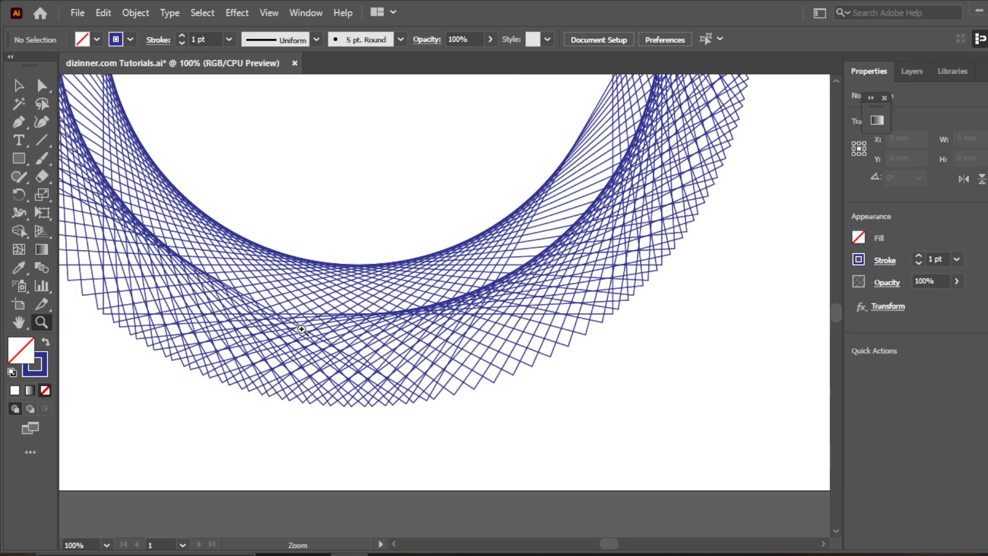
left_click(325, 307)
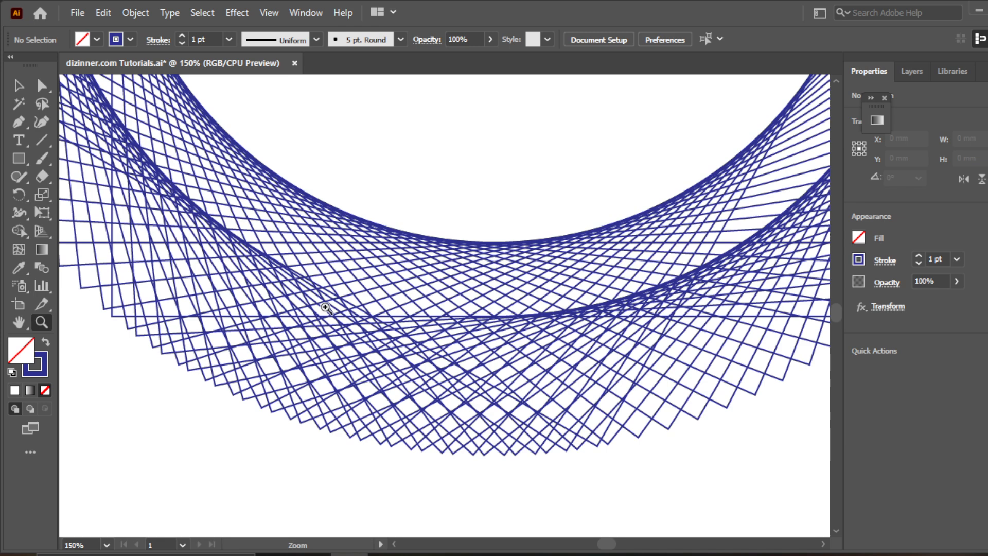
left_click(19, 322)
left_click_drag(562, 273, 399, 472)
left_click(41, 322)
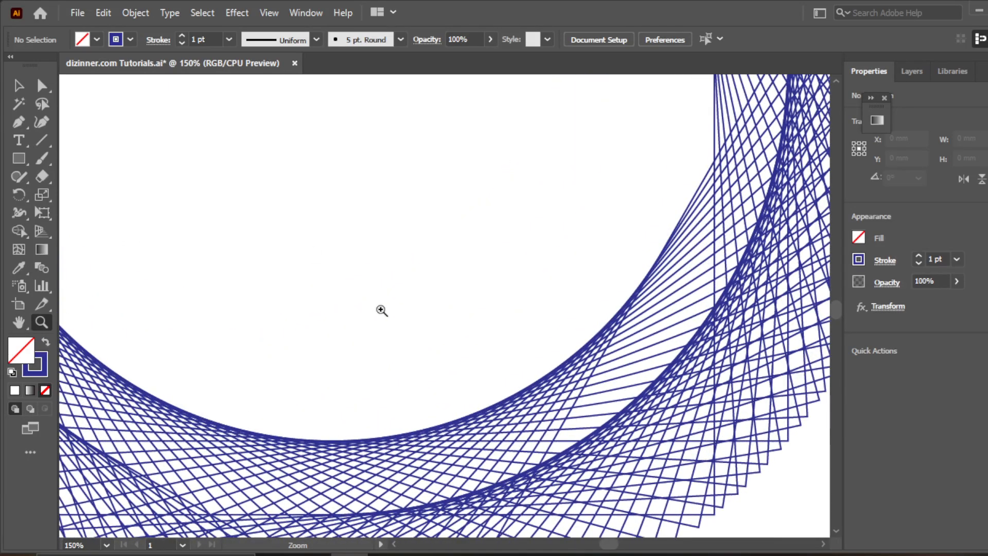
left_click(450, 308, "alt")
left_click(451, 308, "alt")
left_click(450, 307, "alt")
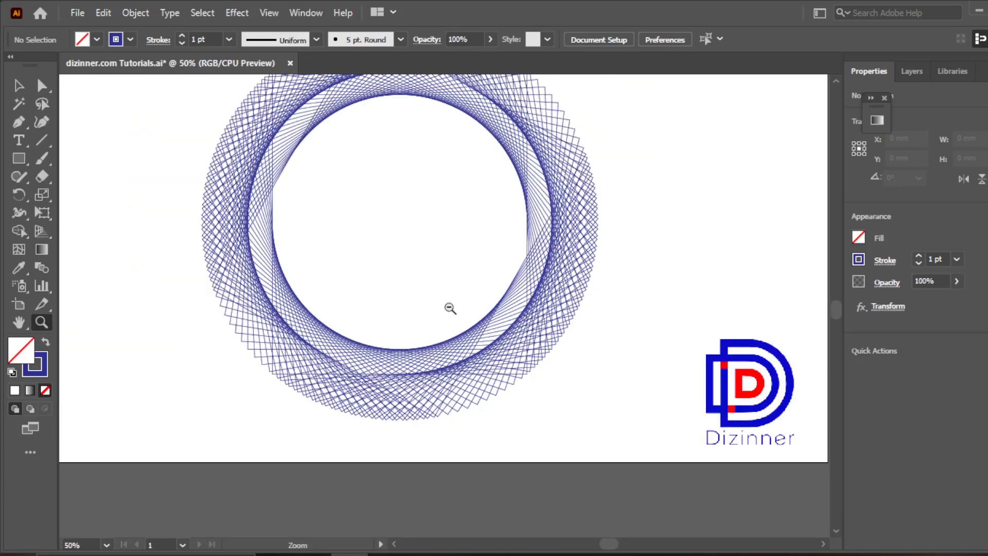
left_click(450, 307, "alt")
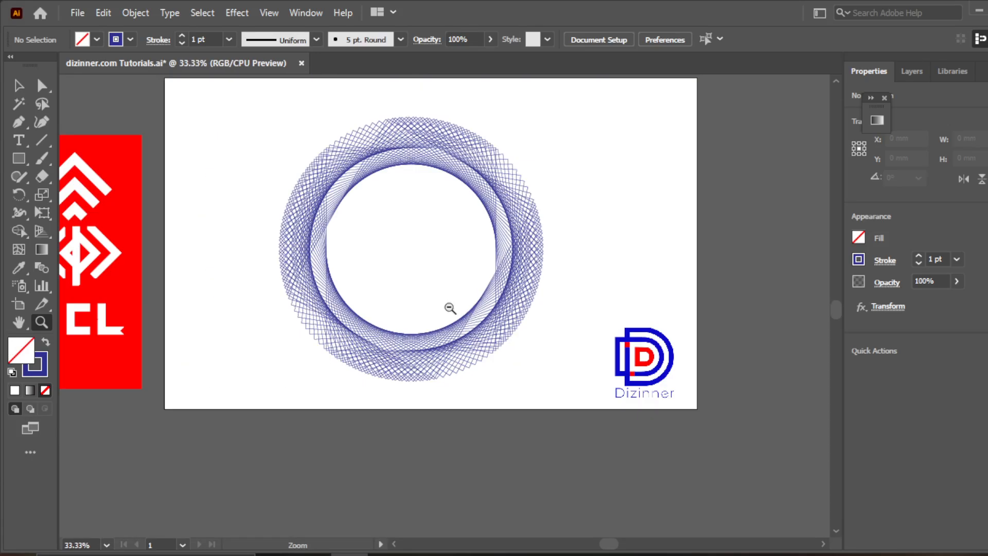
Delete the red TCL artwork beside the artboard
left_click(20, 322)
left_click_drag(292, 324, 458, 346)
key("v")
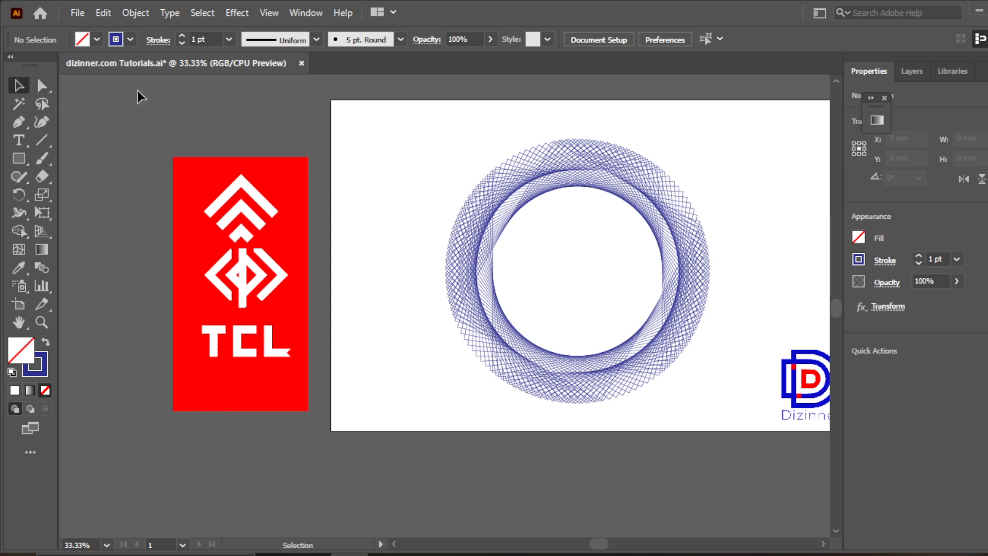
left_click_drag(177, 103, 308, 449)
key("Delete")
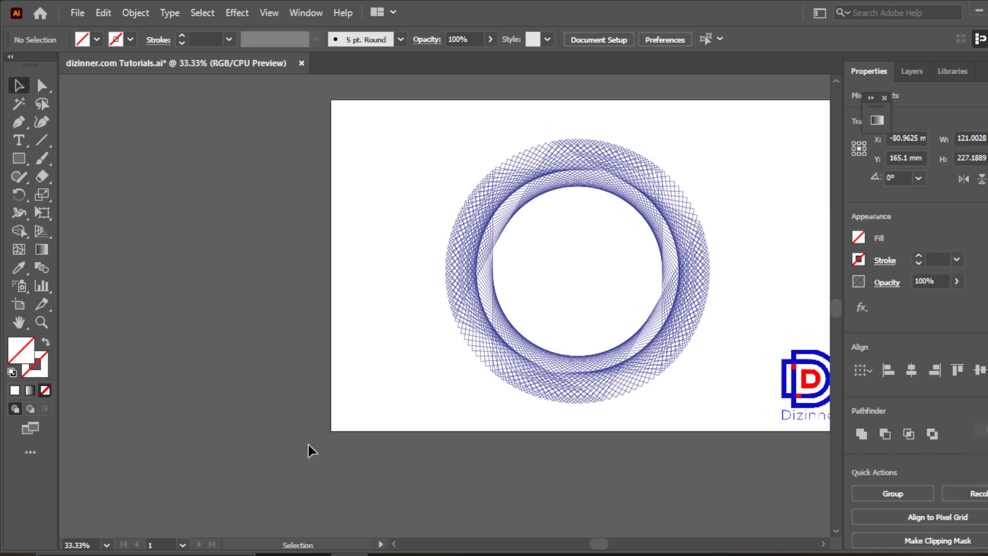
Move the blue circular pattern off the artboard into the empty area beside it
left_click(464, 285)
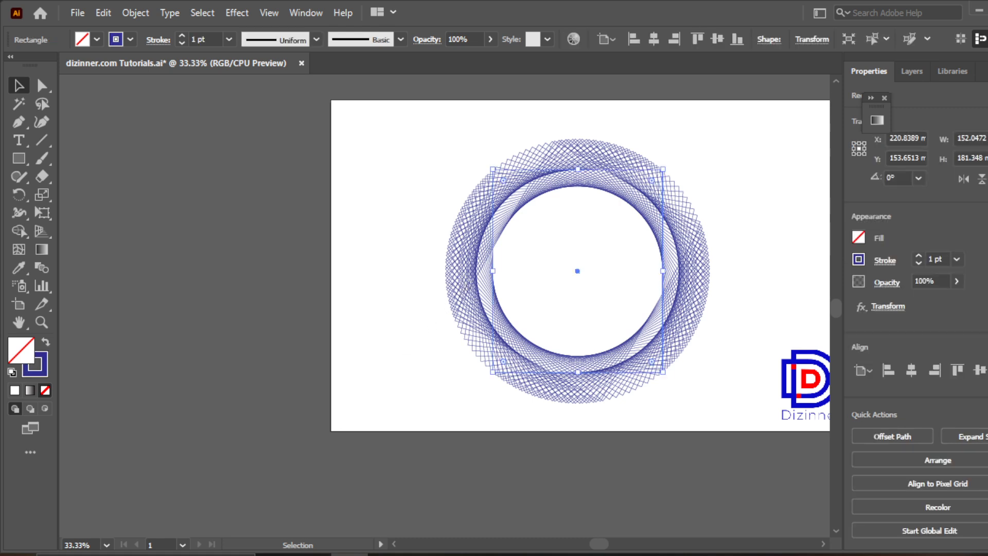
left_click_drag(464, 284, 73, 271)
left_click(325, 446)
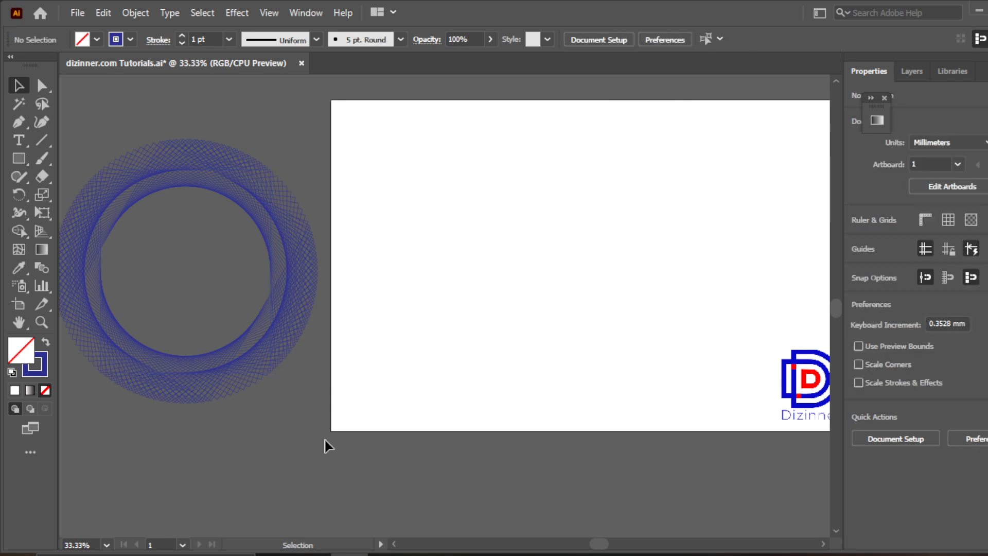
Draw an unfilled circle about 126 mm in diameter in the upper part of the artboard
left_click(19, 322)
left_click_drag(241, 327, 230, 359)
left_click_drag(447, 336, 324, 331)
key("ctrl+space")
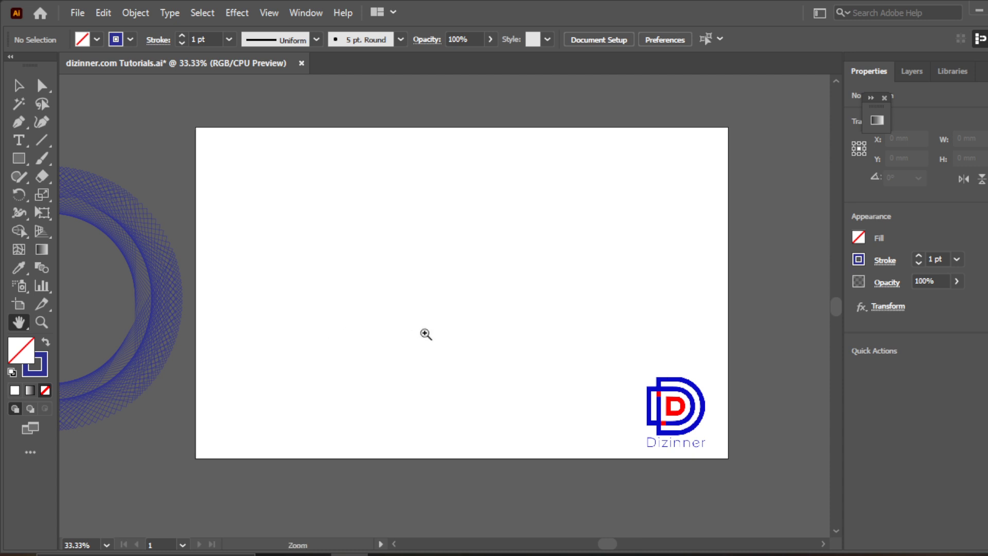
left_click(425, 334)
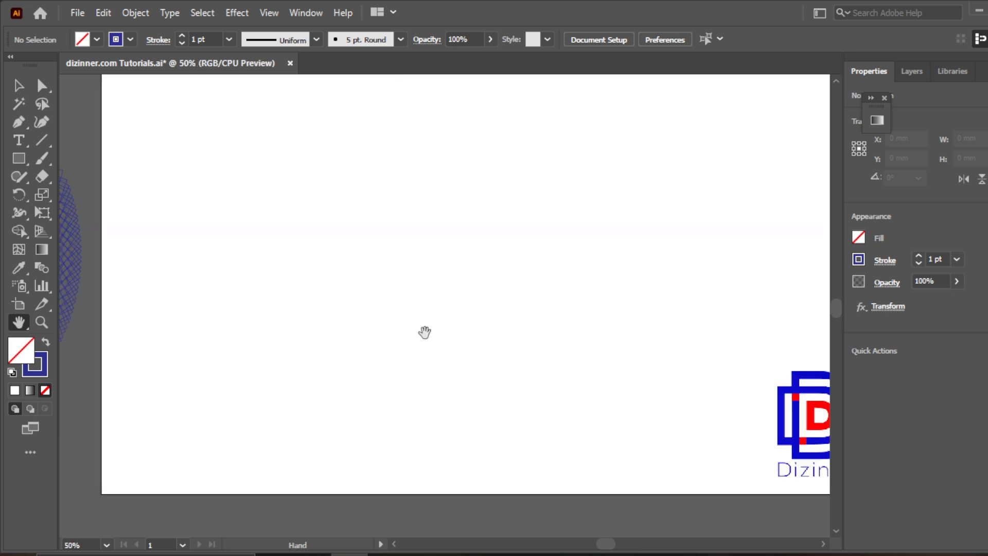
left_click_drag(496, 306, 437, 337)
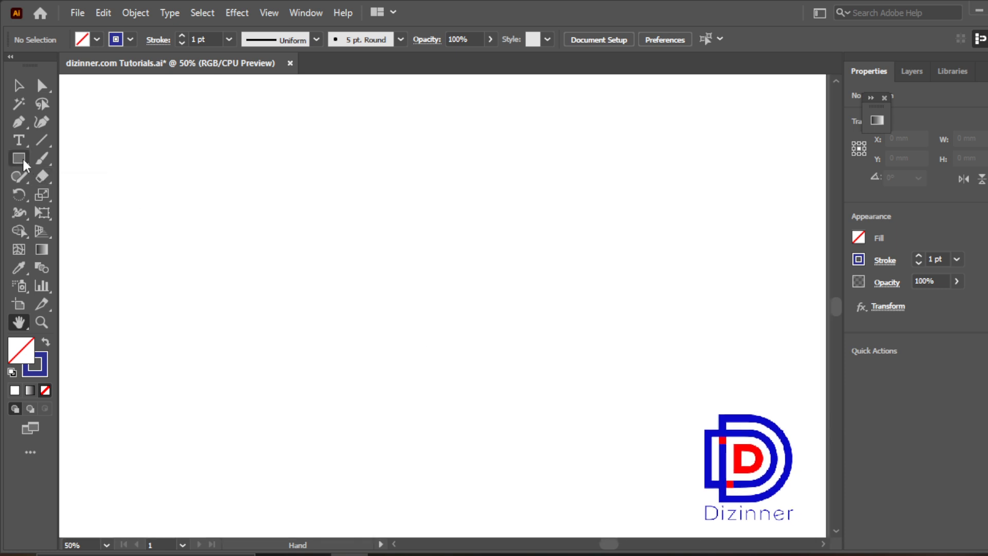
left_click_drag(22, 156, 65, 194)
left_click_drag(236, 172, 343, 233)
Move the circle near the artboard's centre and enlarge it to about 164 mm in diameter
left_click(18, 86)
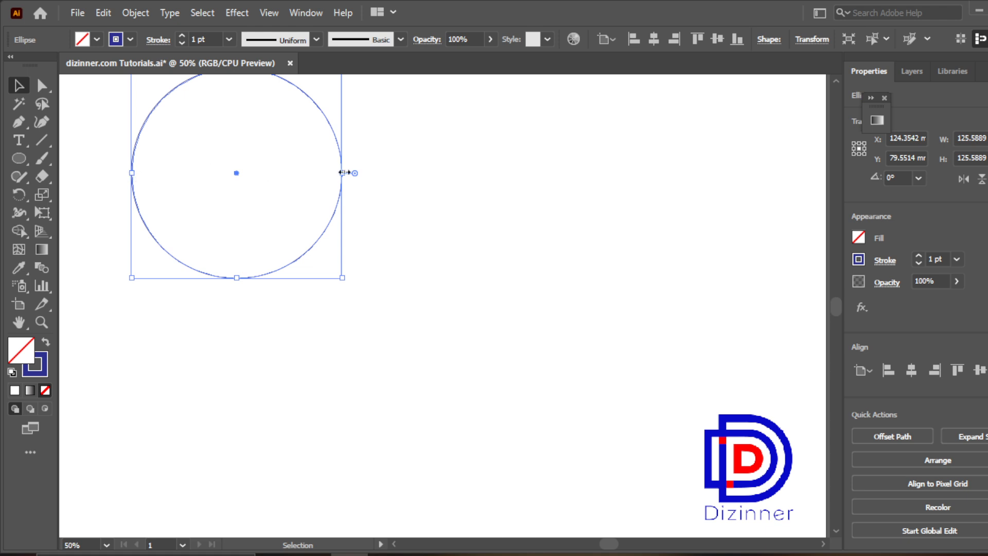
left_click_drag(233, 171, 417, 298)
left_click_drag(526, 405, 586, 443)
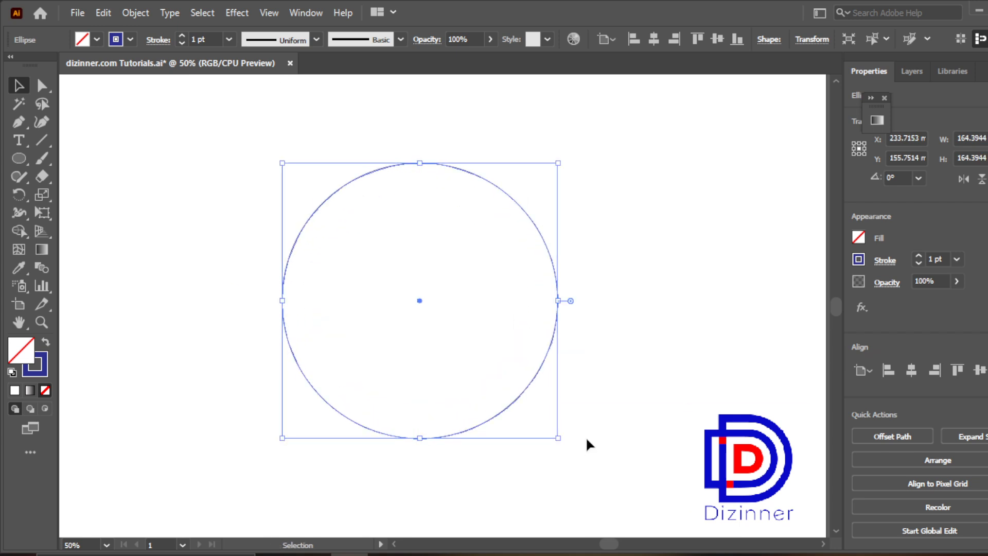
Apply a Zig Zag effect to the circle with 3.53 mm absolute size, 8 ridges per segment and smooth points
left_click(237, 13)
mouse_move(326, 146)
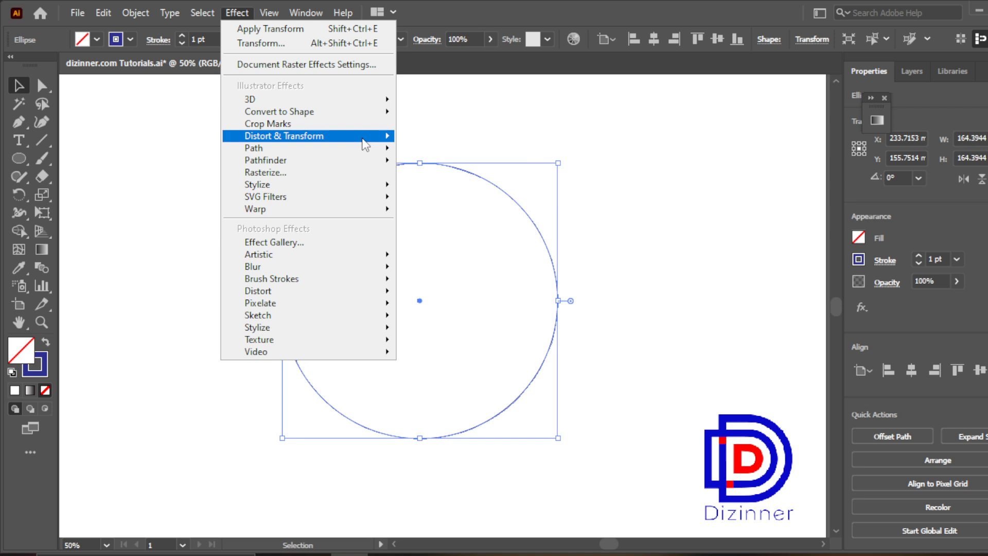
mouse_move(366, 144)
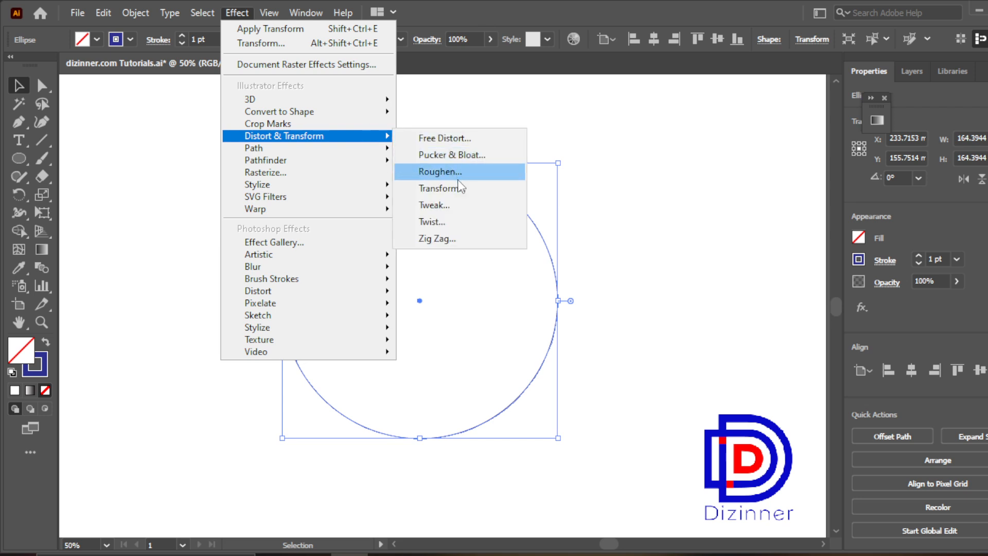
left_click(457, 239)
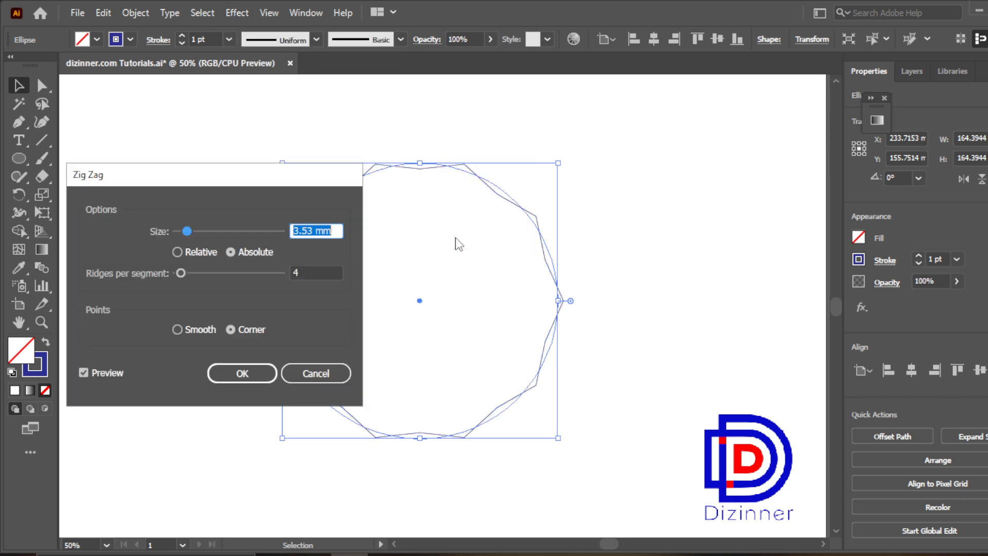
left_click_drag(257, 175, 811, 130)
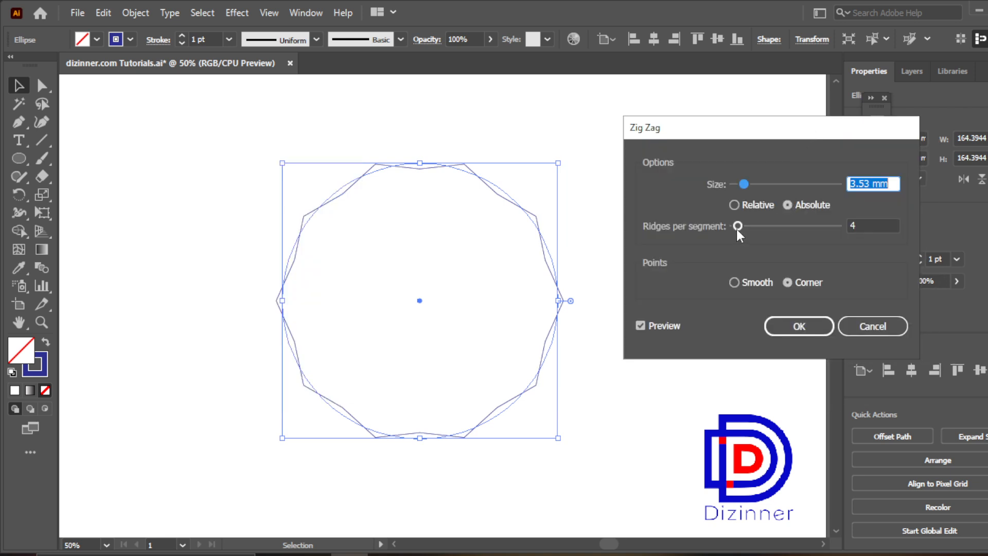
mouse_move(737, 226)
left_mouse_down()
mouse_move(755, 226)
mouse_move(744, 227)
left_mouse_up()
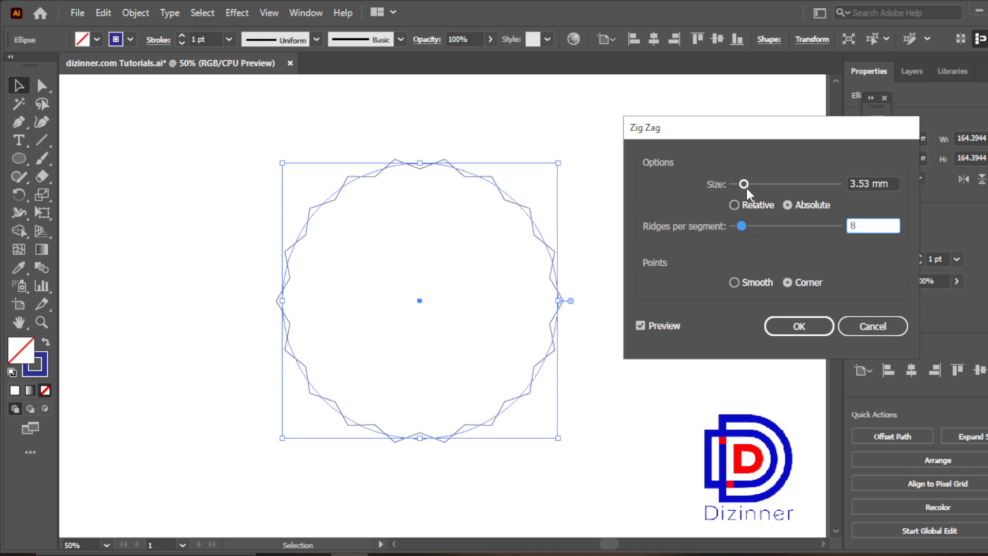
mouse_move(745, 186)
left_mouse_down()
mouse_move(755, 183)
mouse_move(743, 185)
left_mouse_up()
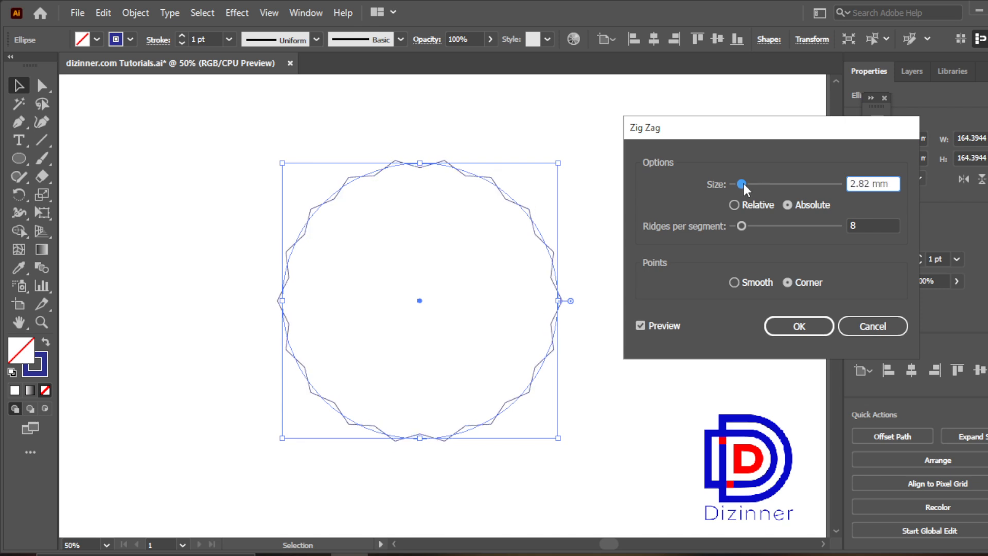
left_click(734, 282)
left_click_drag(742, 183, 744, 184)
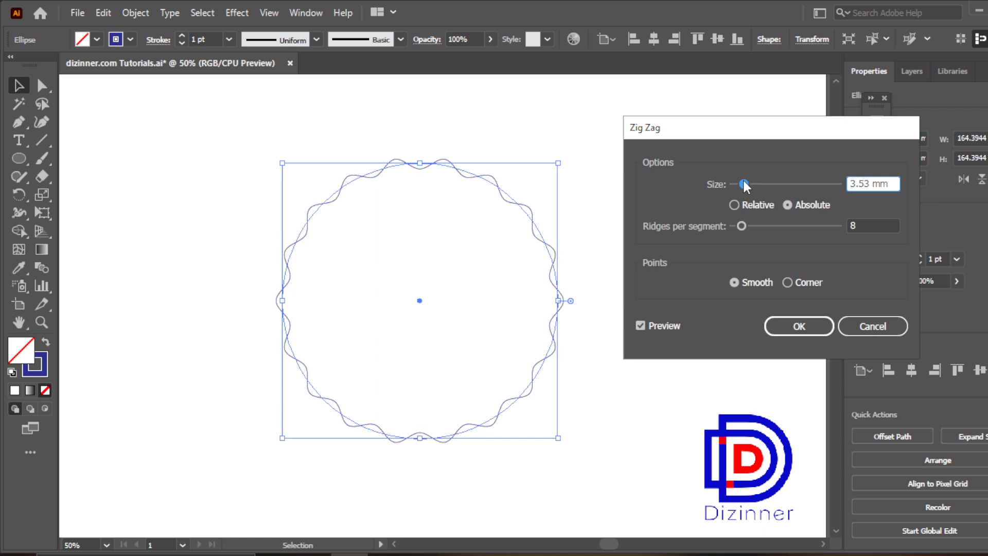
left_click(797, 329)
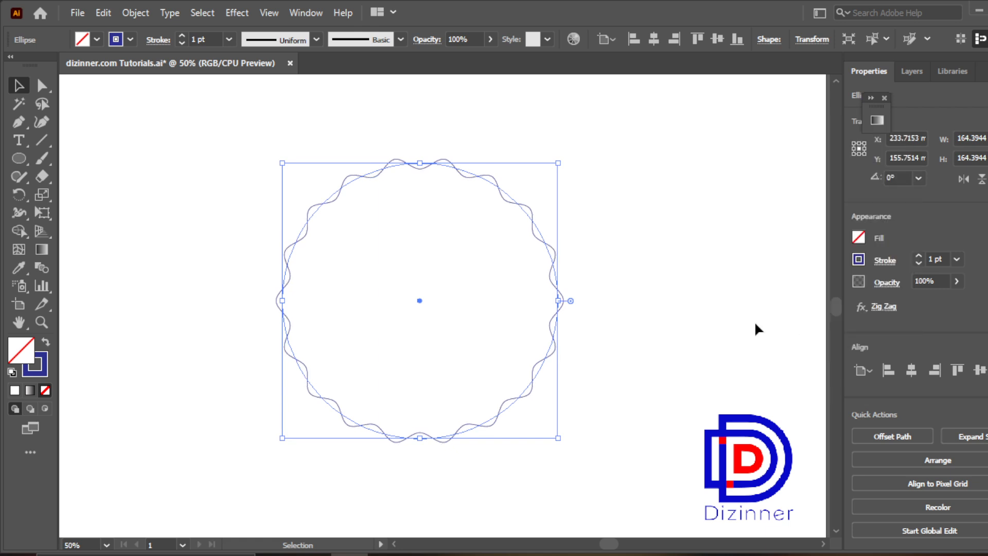
left_click(714, 309)
Apply a Transform effect to the wavy circle with a 5° rotation angle and 4 copies
left_click(540, 246)
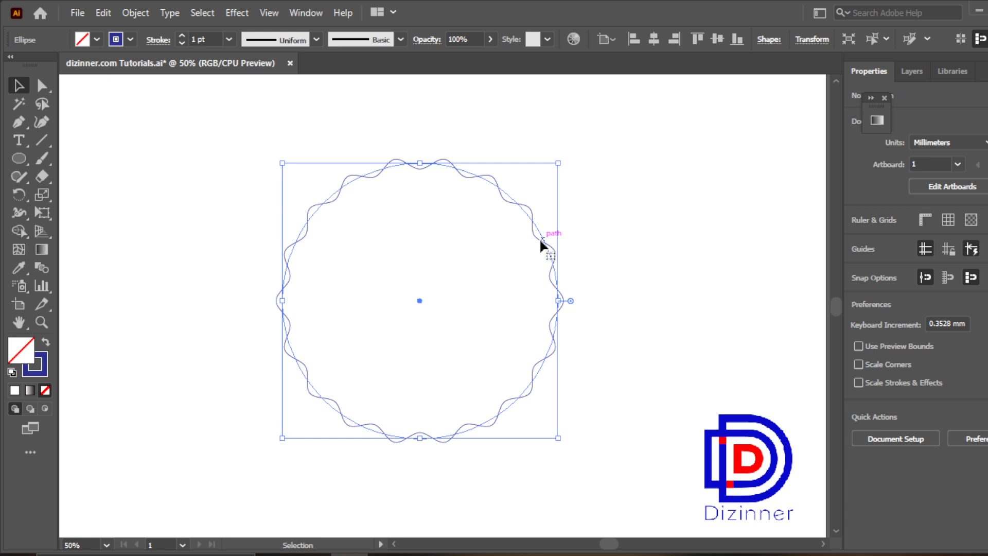
left_click(236, 13)
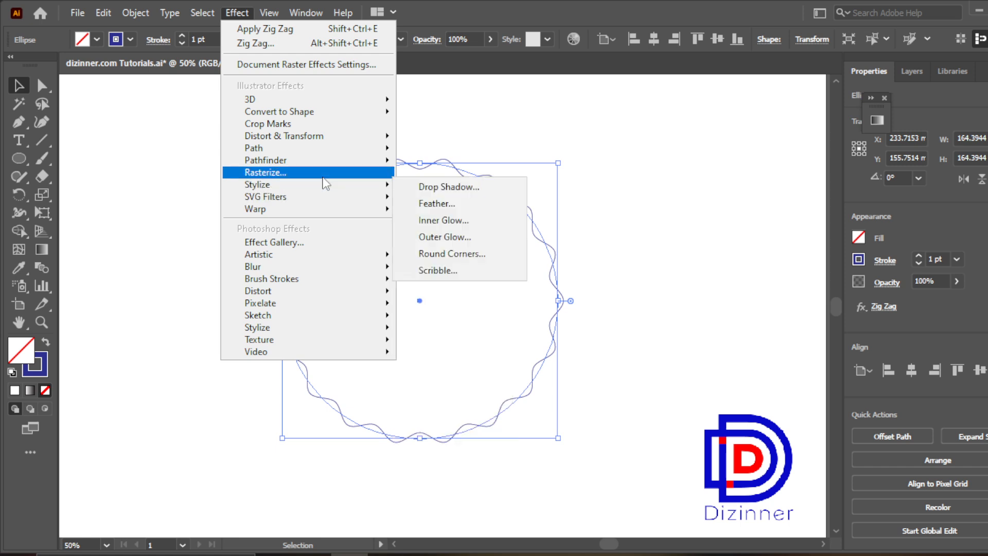
mouse_move(360, 137)
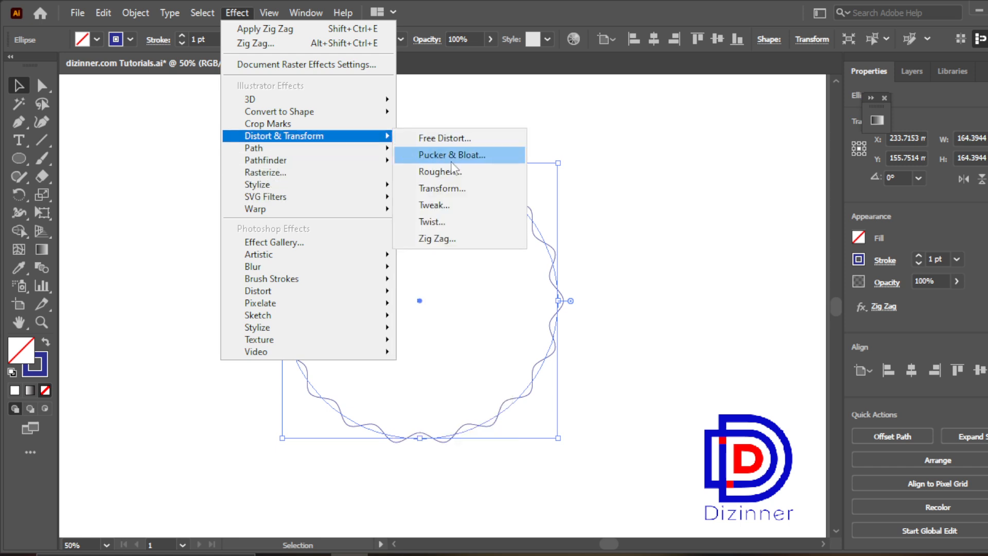
left_click(464, 190)
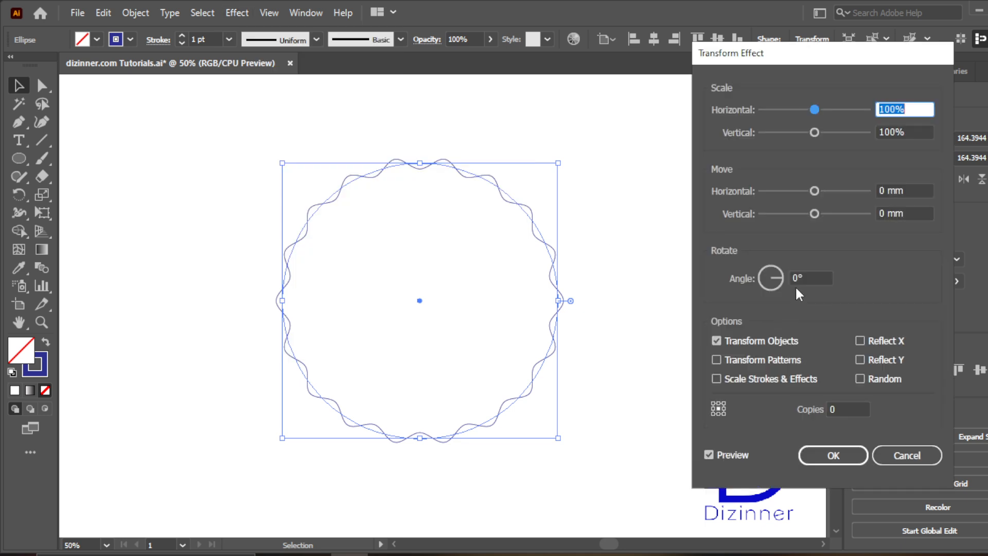
double_click(797, 278)
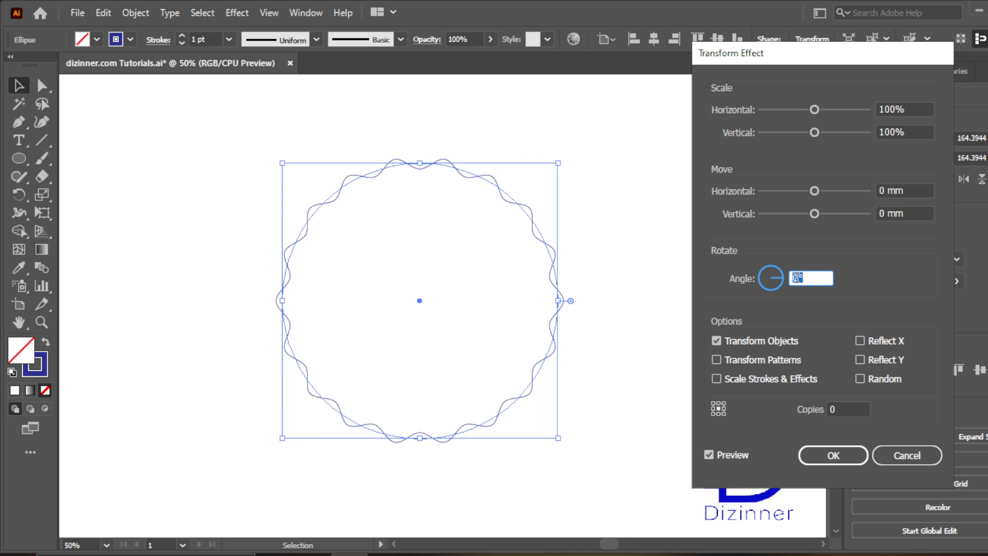
type("5")
left_click(845, 408)
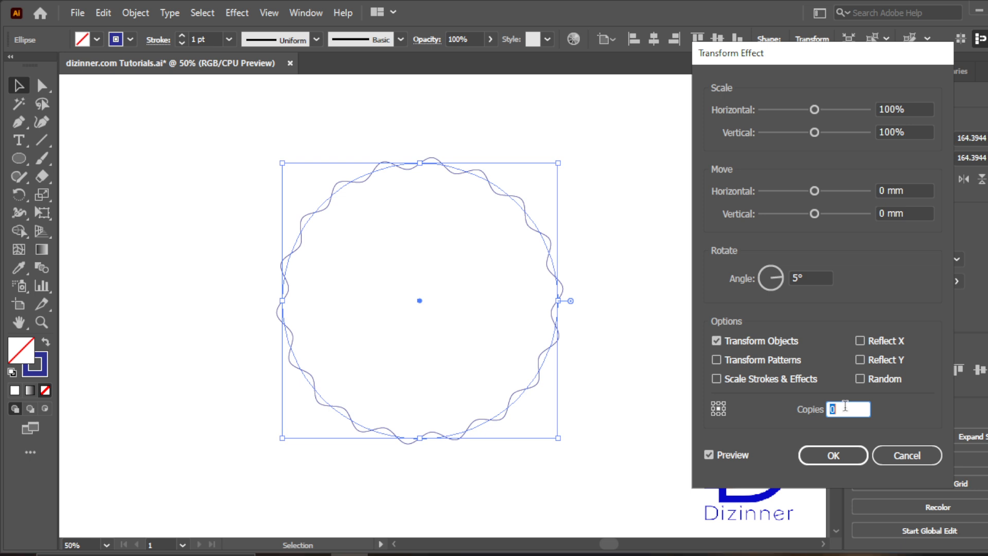
type("4")
left_click(817, 278)
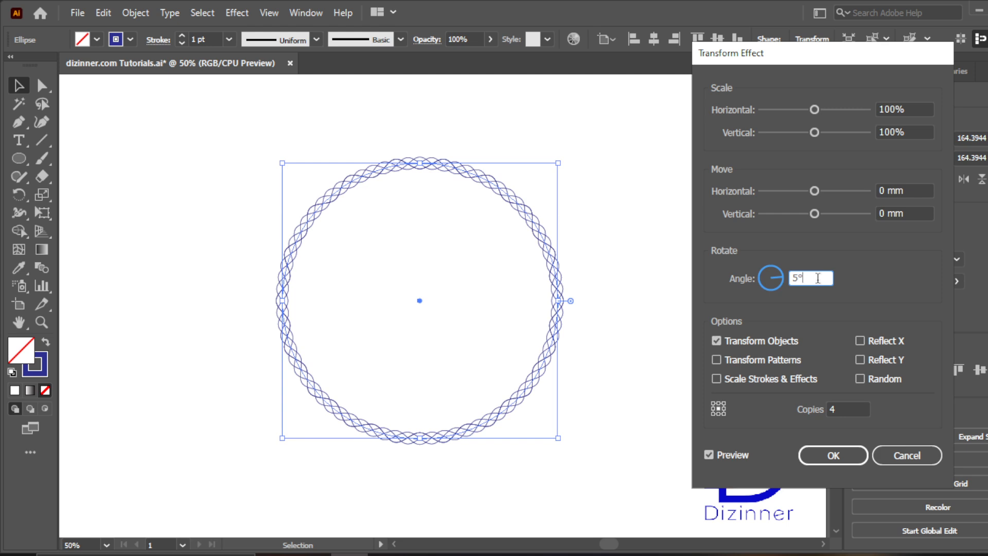
left_click(847, 455)
left_click(675, 314)
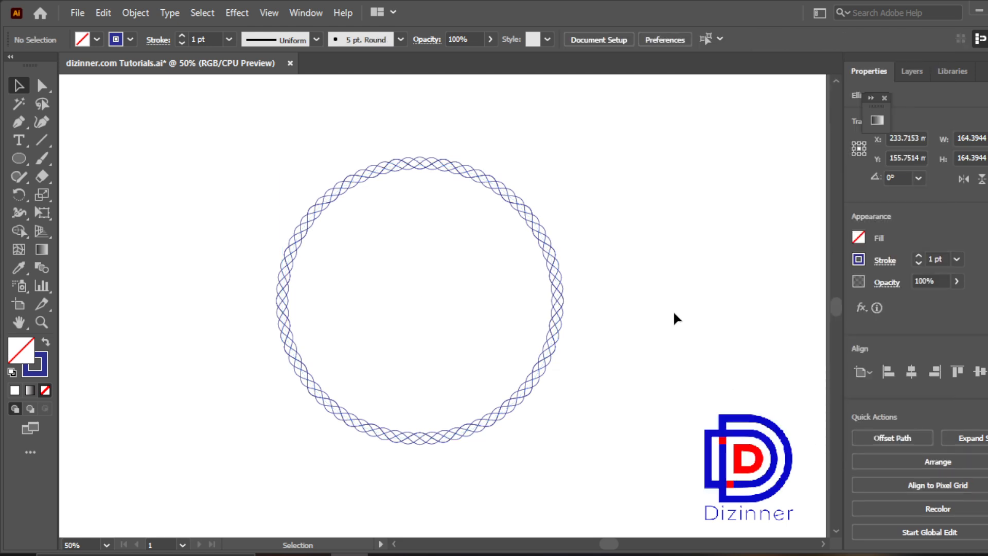
Paste a duplicate of the braided ring, overlapping the original
left_click(530, 215)
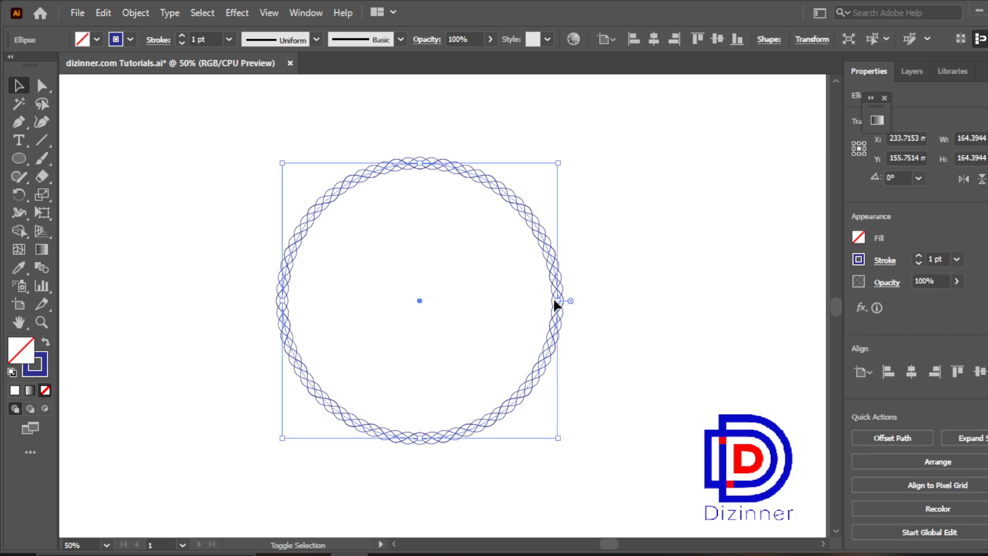
key("ctrl+c")
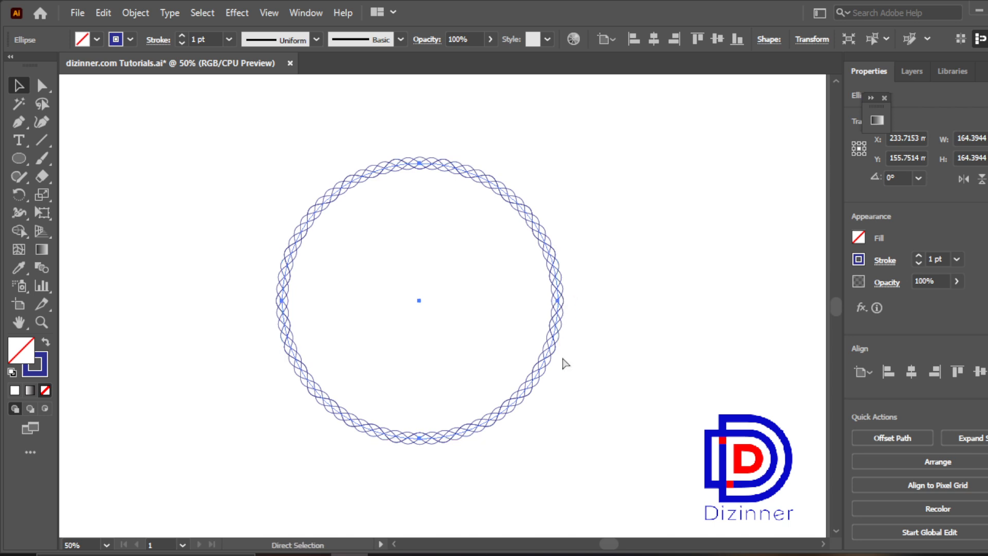
key("ctrl+v")
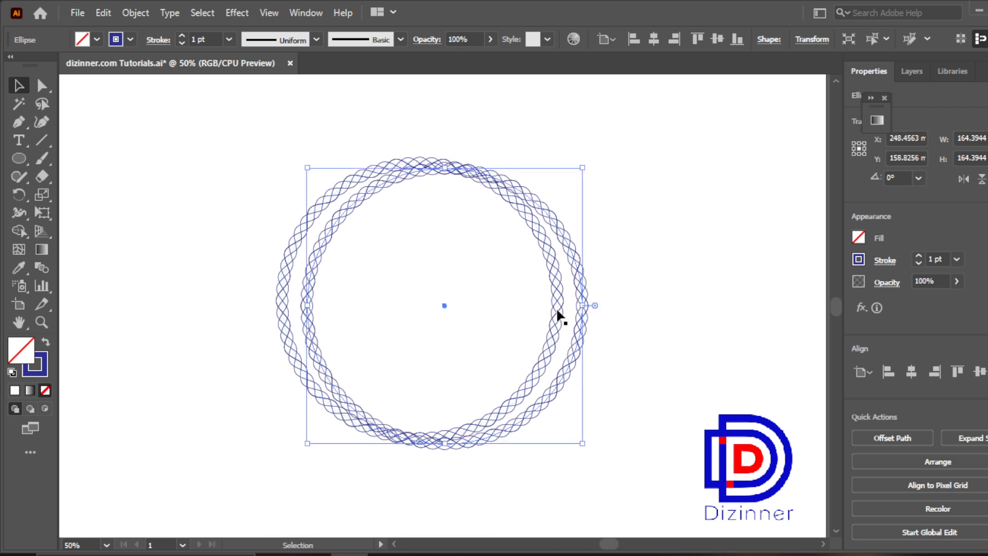
mouse_move(580, 308)
left_mouse_down()
mouse_move(564, 311)
mouse_move(574, 310)
left_mouse_up()
key("ctrl+z")
Move the original ring into line with its duplicate and shrink it about its centre to about 37 mm in diameter
left_click(279, 290)
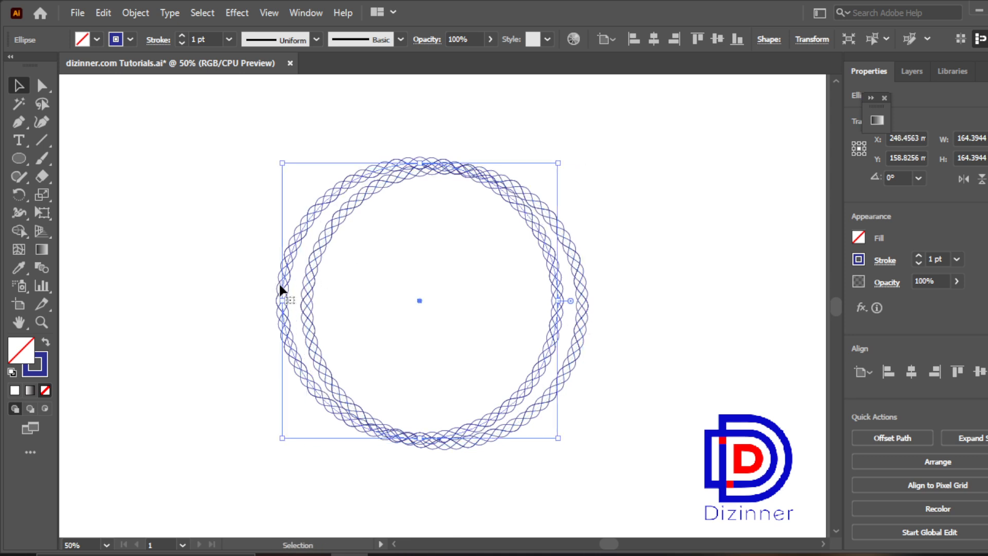
left_click_drag(282, 289, 305, 289)
left_click_drag(590, 300, 477, 288)
left_click(642, 336)
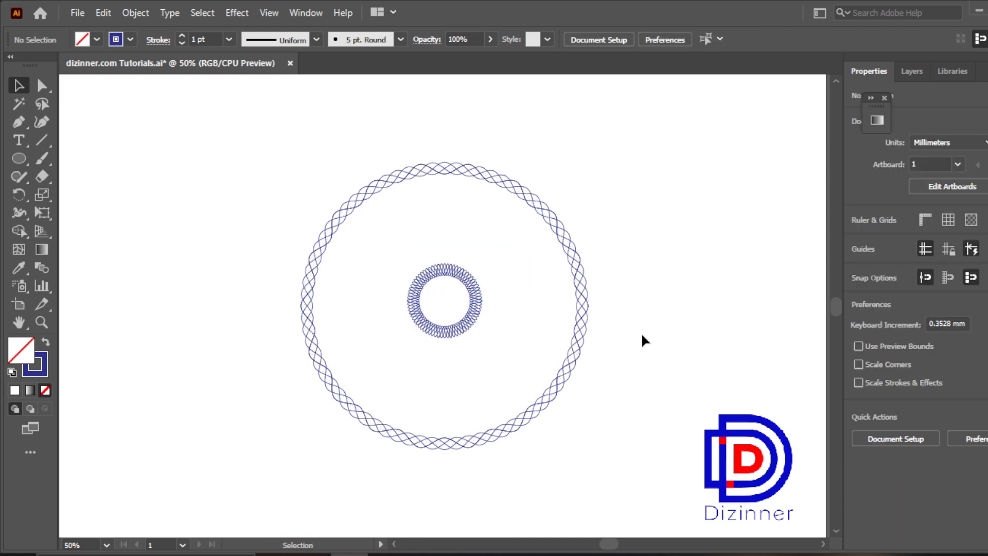
Select both rings and set the Blend tool's spacing to Specified Steps
left_click(427, 270)
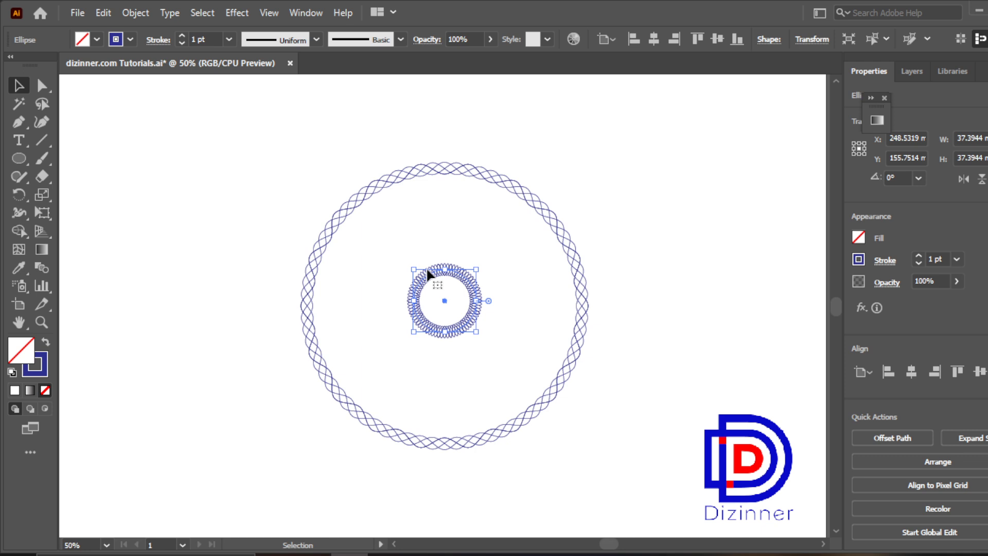
left_click_drag(386, 122, 549, 485)
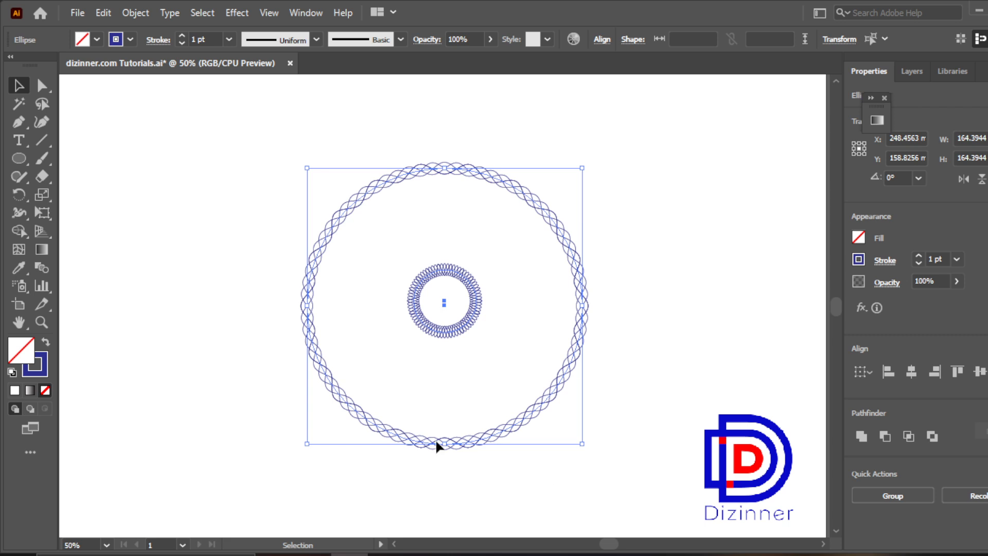
left_click(41, 267)
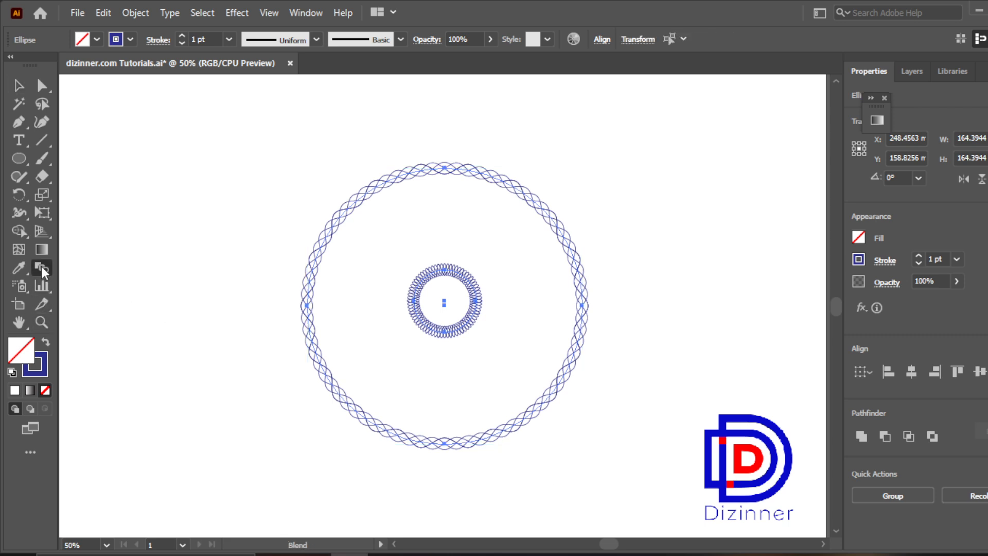
double_click(42, 268)
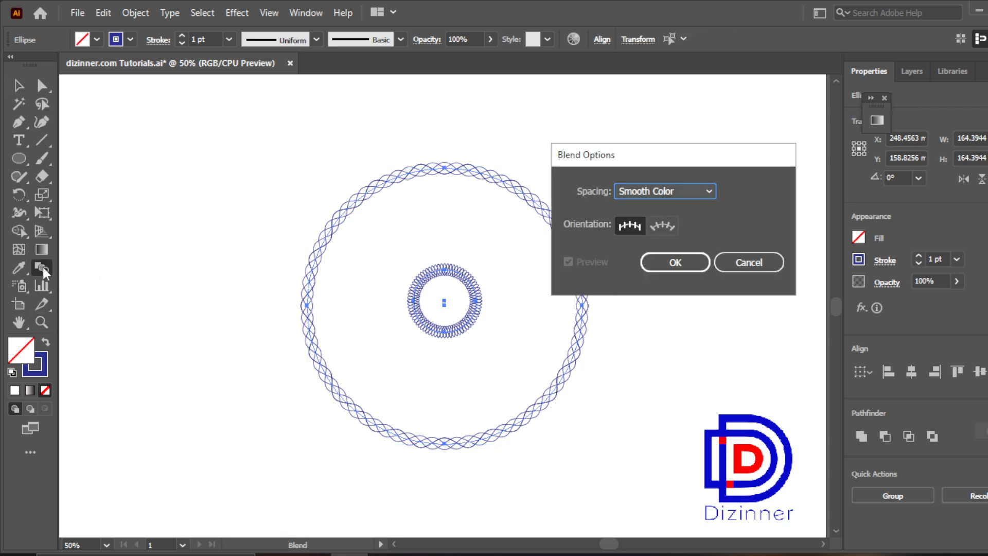
left_click(665, 191)
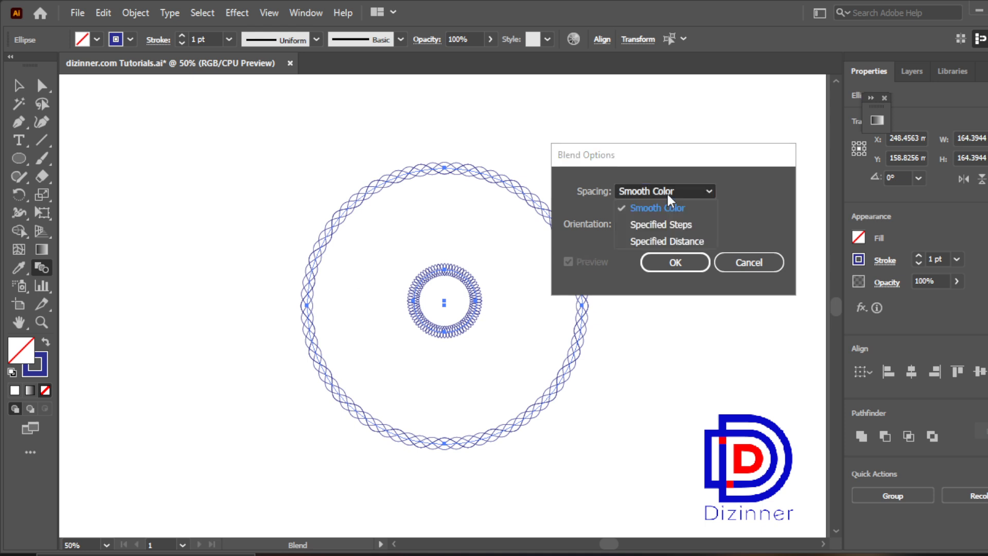
left_click(665, 225)
left_click(674, 265)
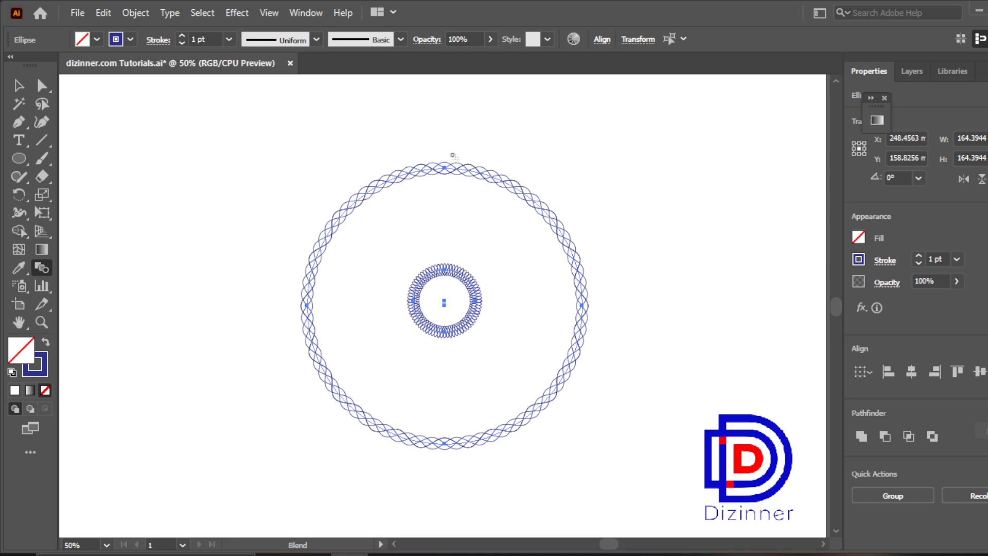
key("v")
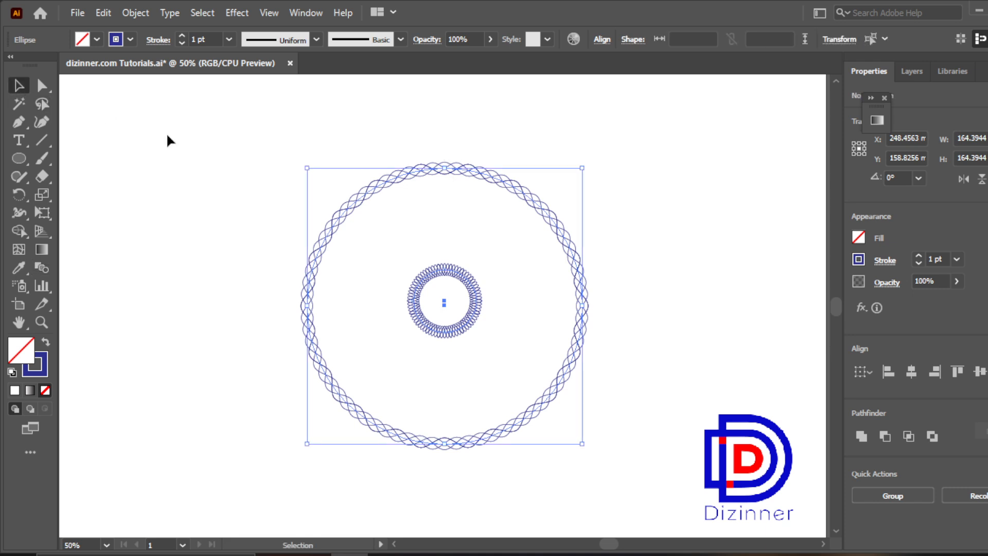
left_click(166, 131)
Duplicate the small inner ring and enlarge the copy around it to about 62 mm in diameter
left_click(461, 270)
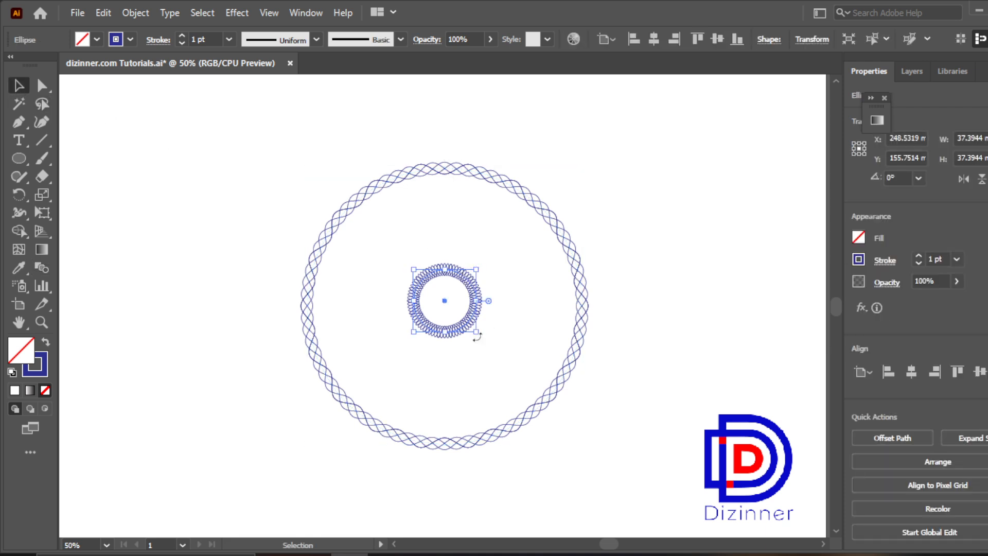
left_click_drag(477, 335, 532, 372)
key("ctrl+z")
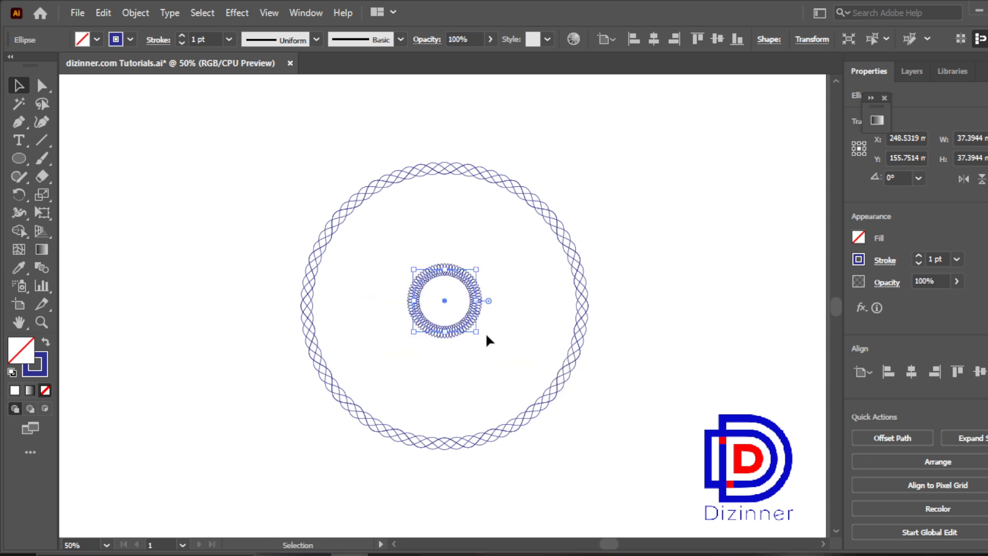
key("a")
key("v")
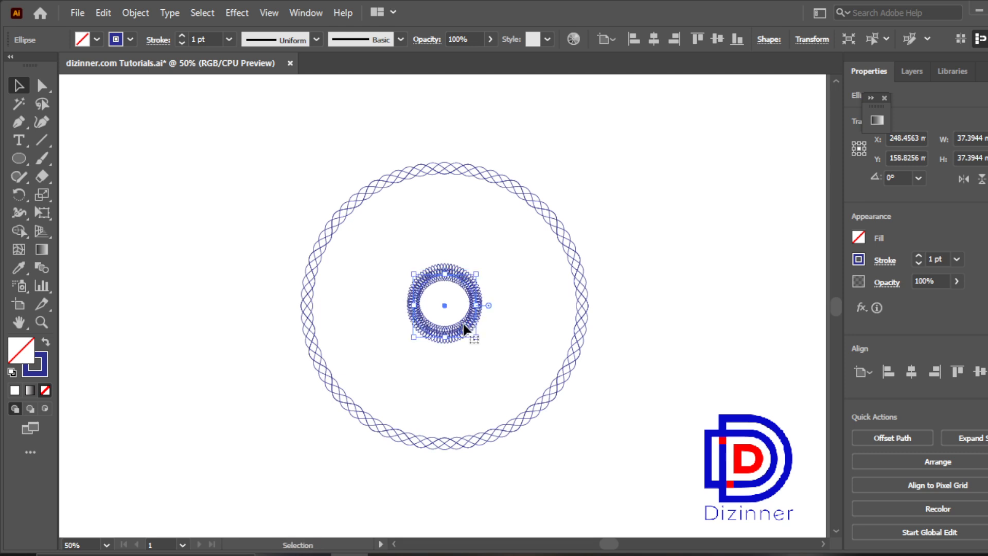
left_click_drag(460, 334, 508, 355)
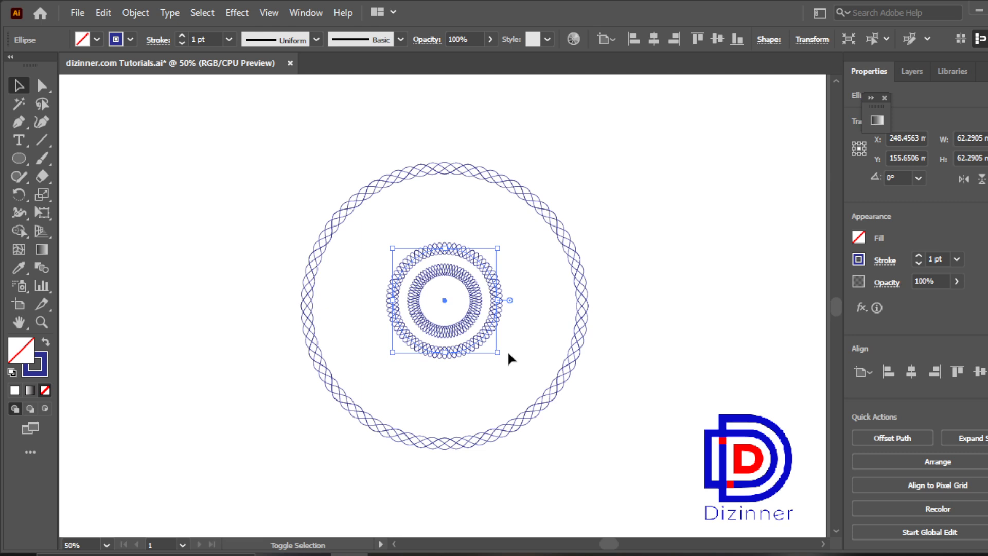
Repeat the last enlargement on the middle ring, bringing it to about 104 mm in diameter
key("ctrl+c")
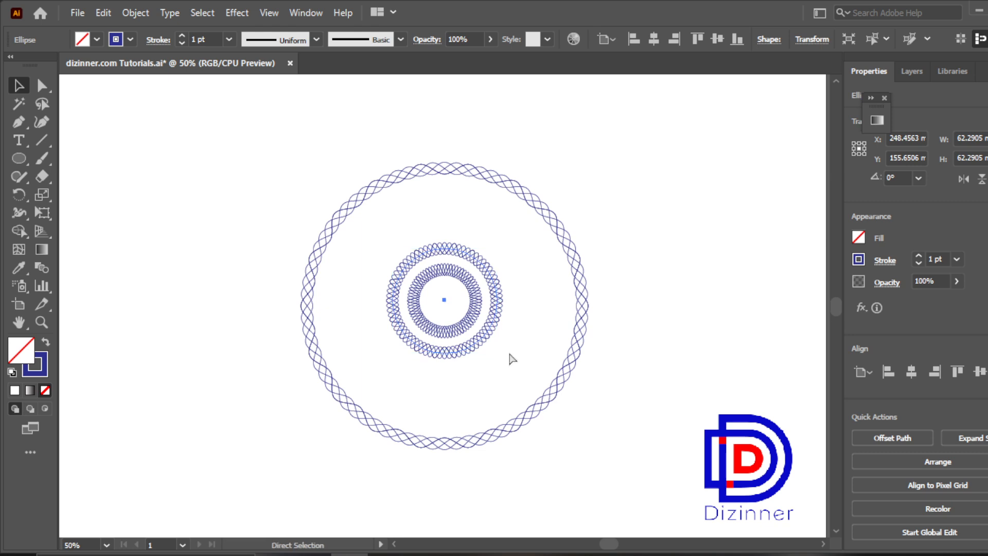
key("ctrl+d")
key("ctrl+d")
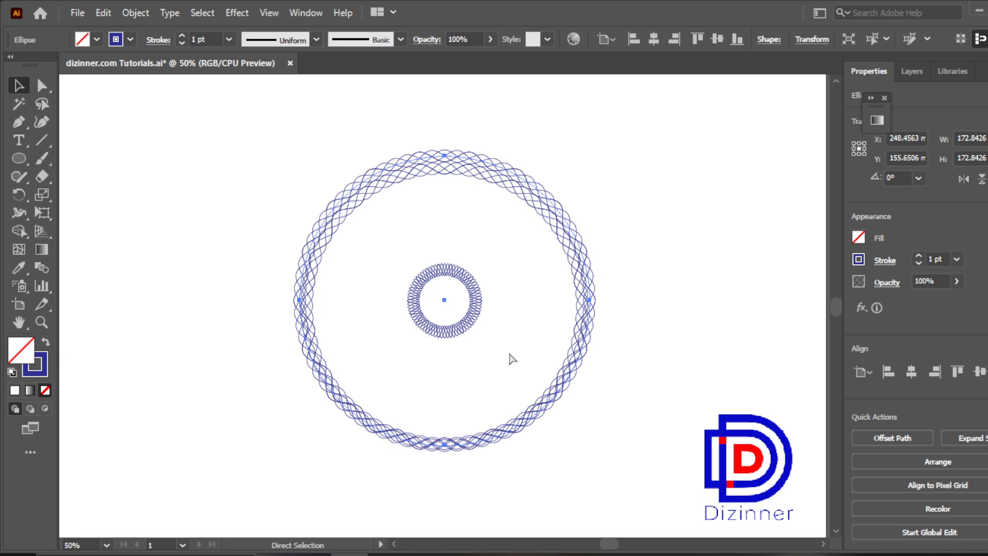
key("ctrl+z")
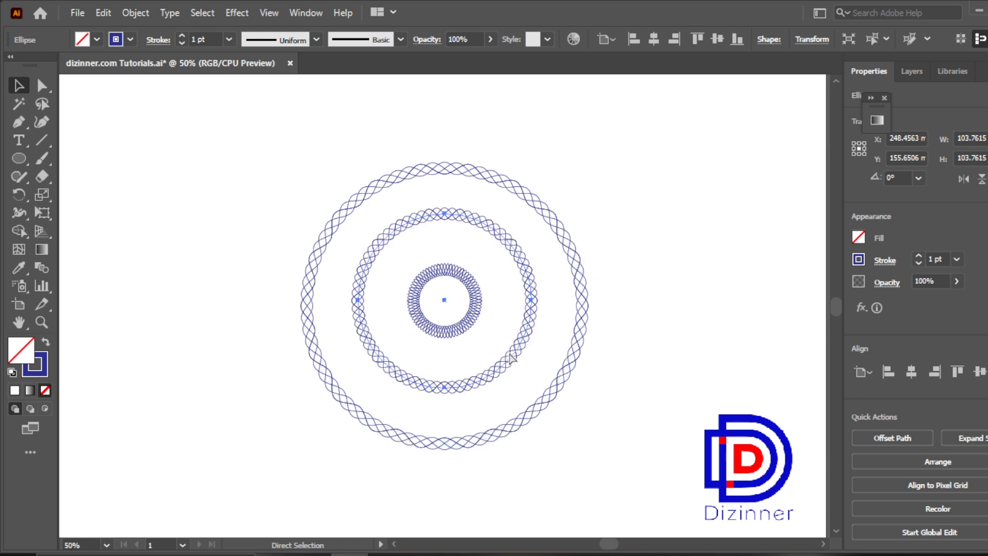
Undo and redo the last enlargement of the middle ring
key("ctrl+z")
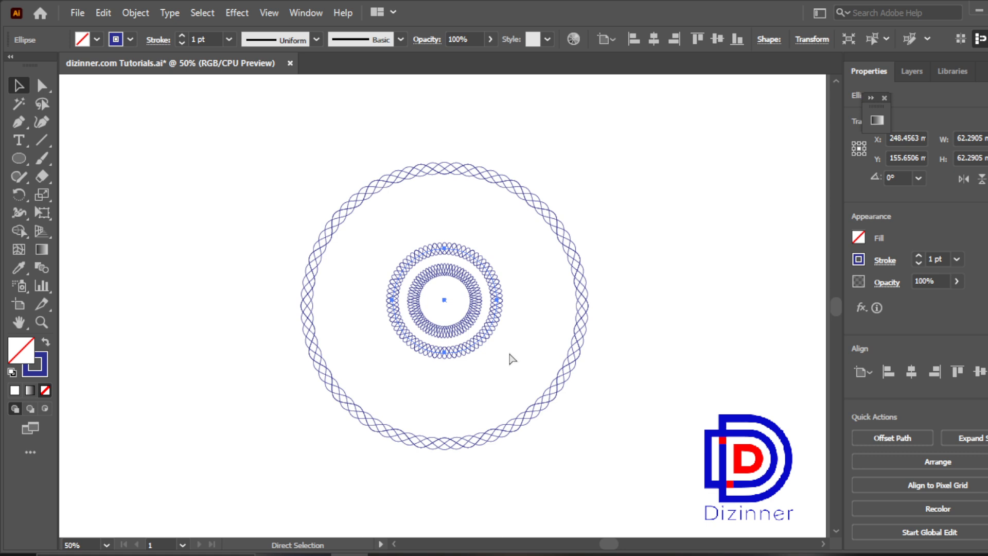
key("alt")
key("ctrl+shift+z")
Add another Transform effect instance to all three rings with 40 copies rotated by 2°
key("v")
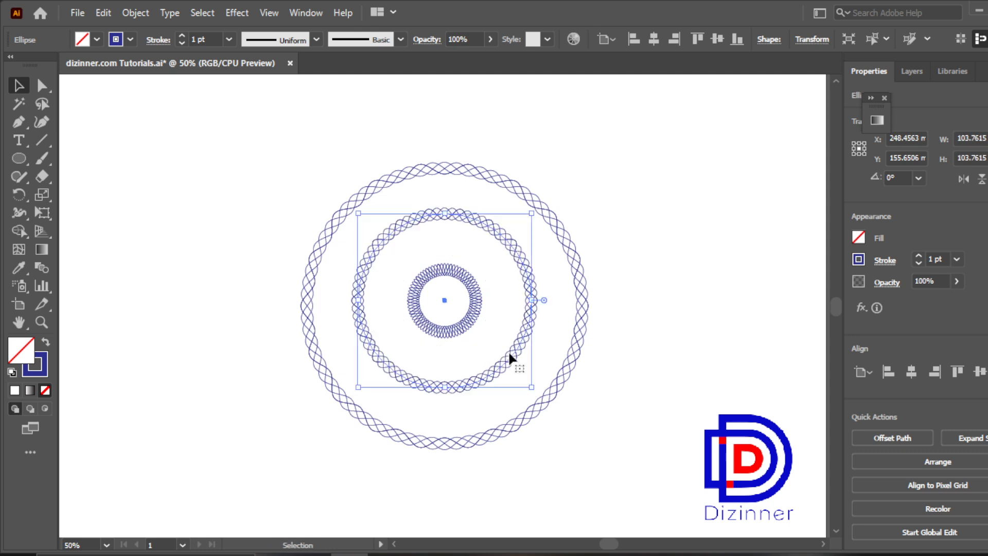
left_click_drag(278, 188, 615, 475)
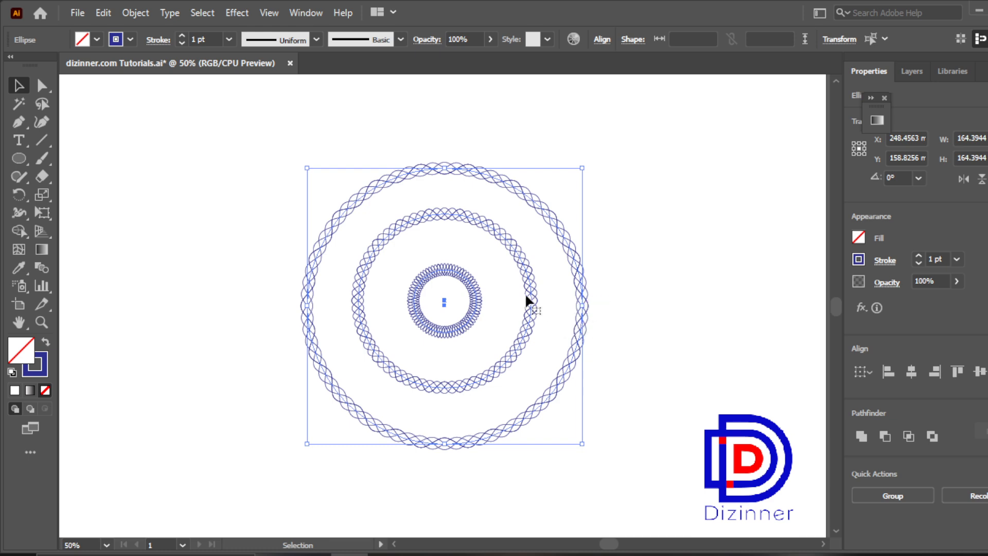
left_click(236, 12)
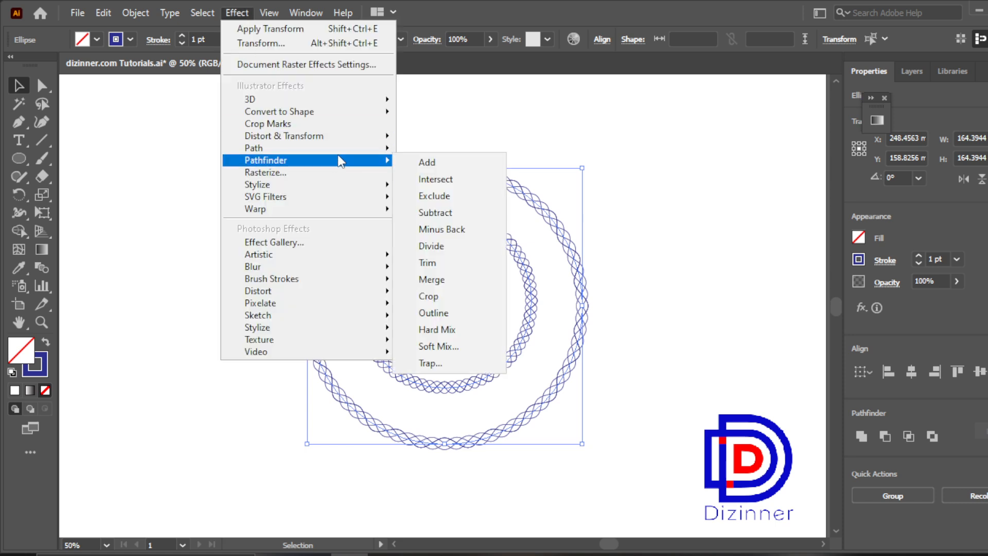
mouse_move(361, 136)
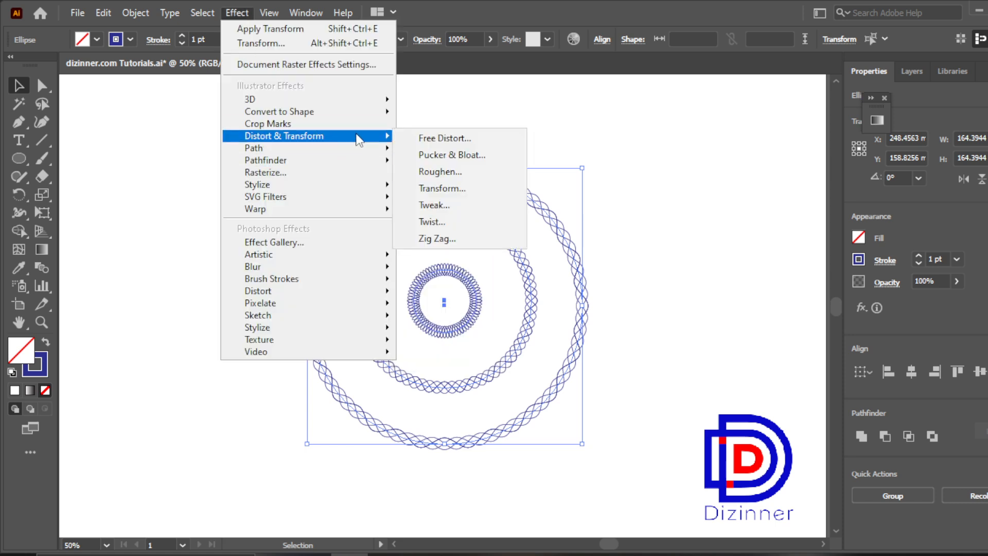
left_click(472, 191)
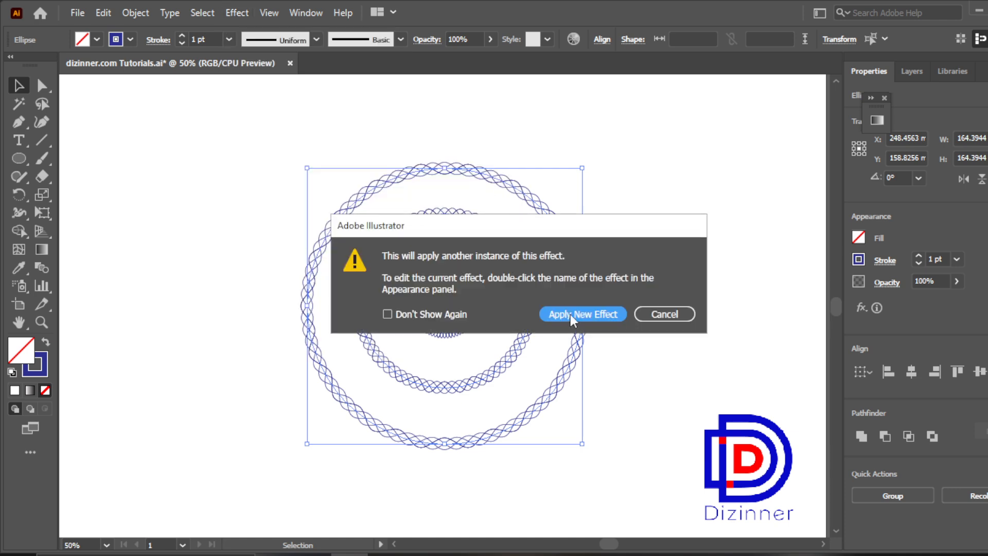
left_click(570, 314)
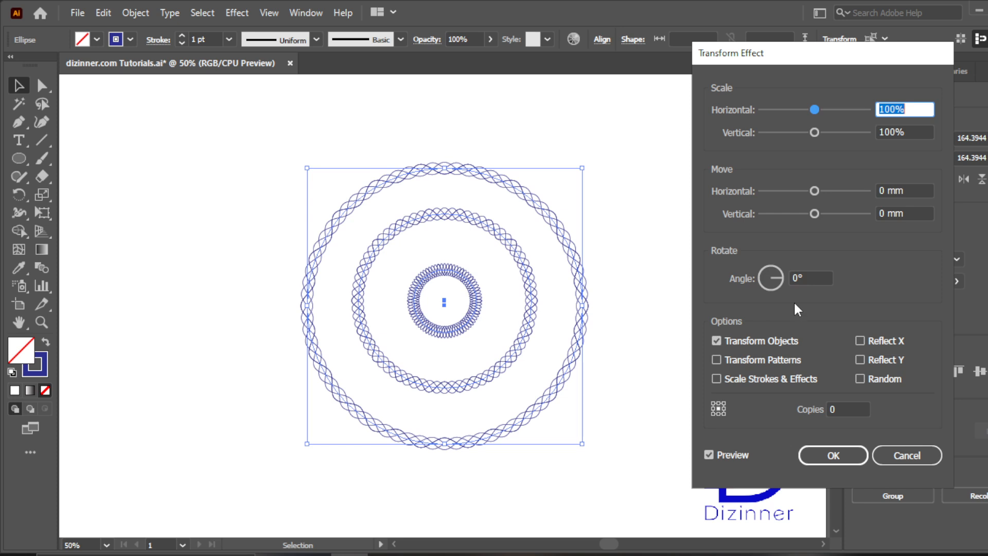
double_click(837, 409)
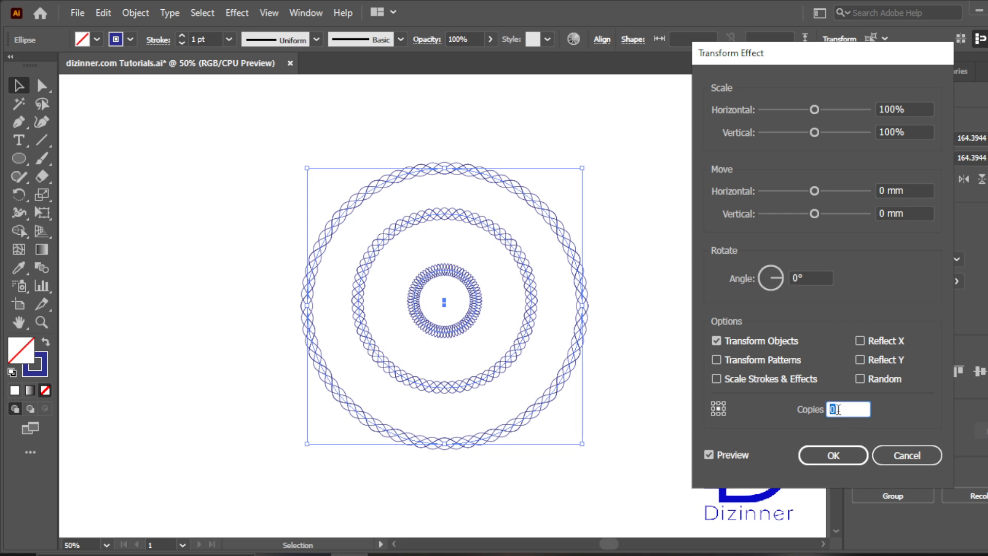
type("40")
left_click(821, 277)
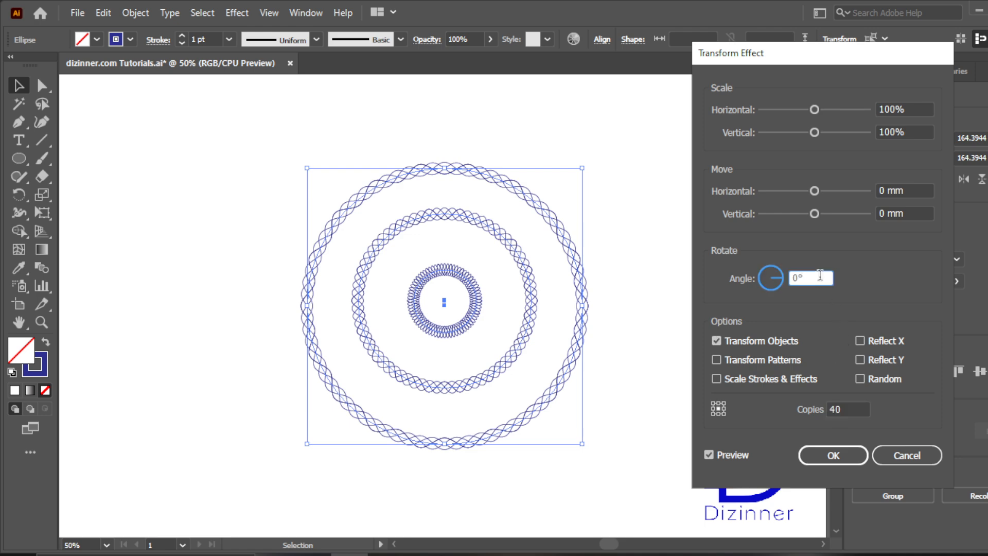
left_click_drag(820, 276, 789, 283)
type("2")
Change the Transform effect's number of copies to 4, apply it to the rings and deselect them
left_click(855, 408)
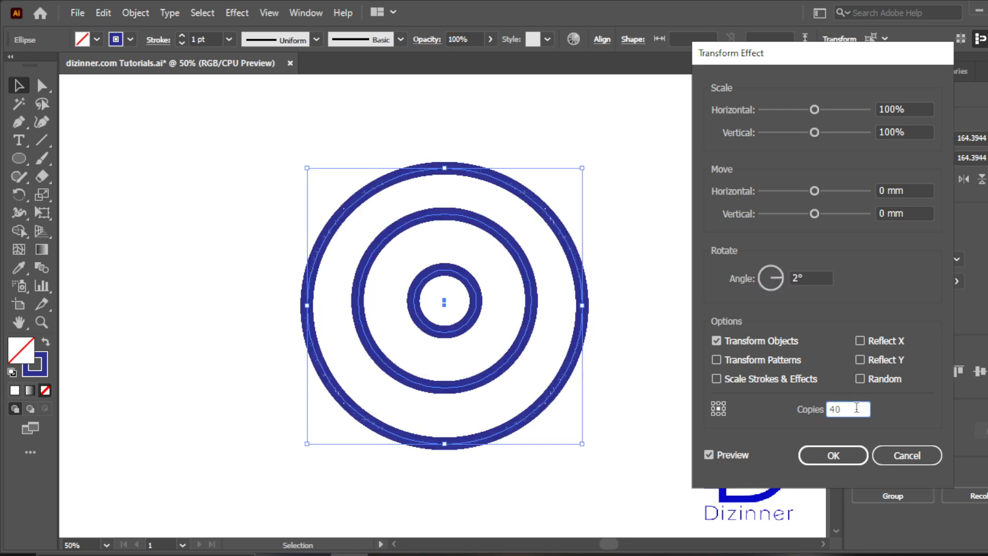
key("BackSpace")
key("BackSpace")
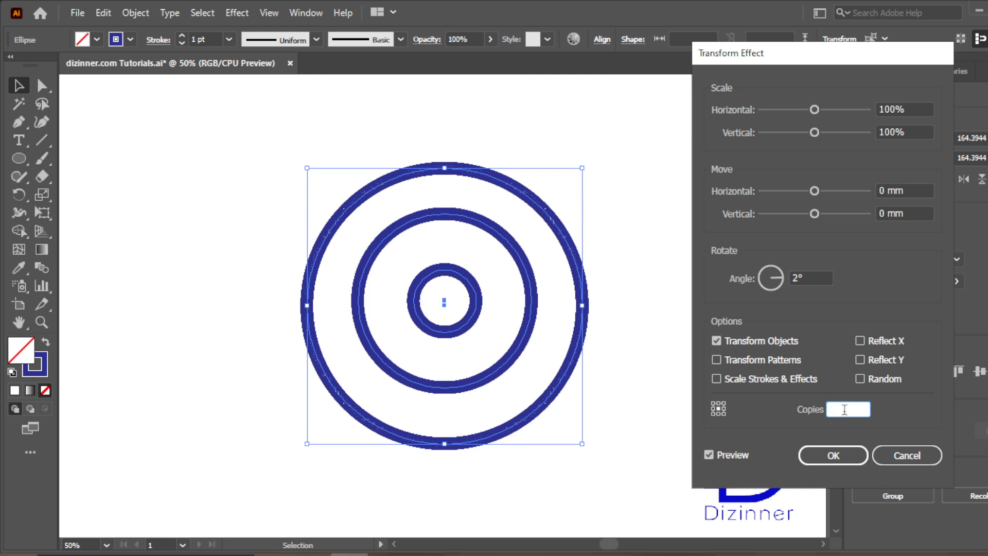
type("4")
double_click(814, 277)
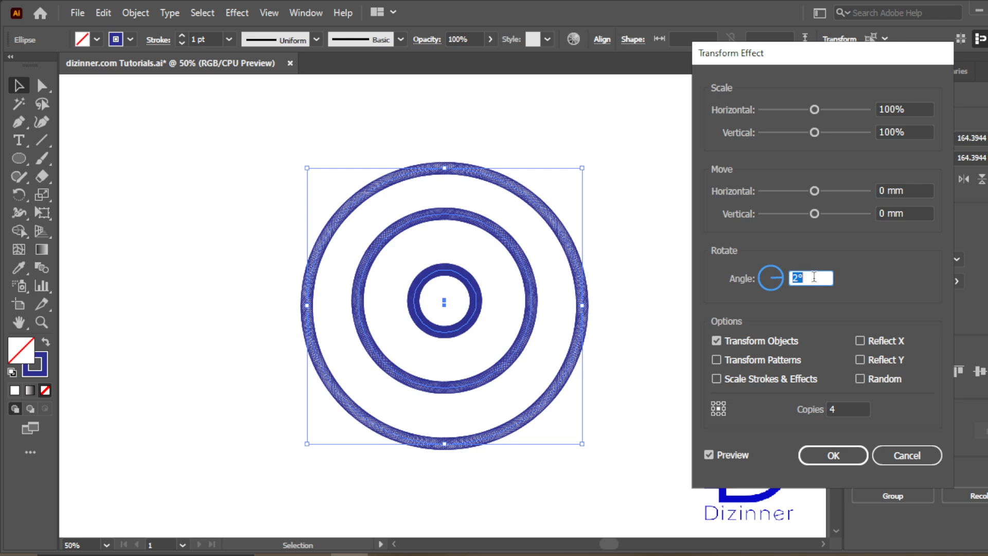
left_click(815, 277)
left_click(835, 461)
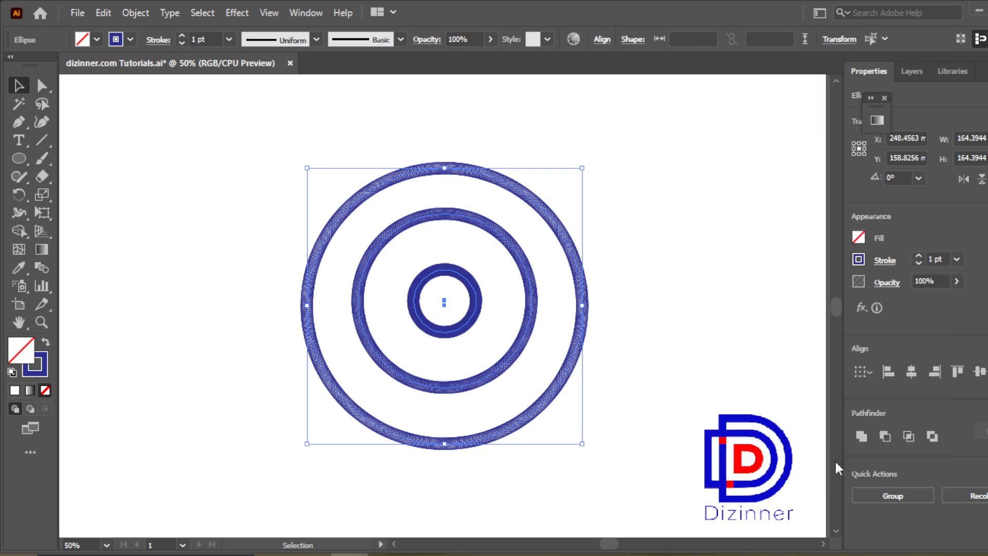
left_click(645, 390)
Select all three concentric rings together
left_click(508, 276)
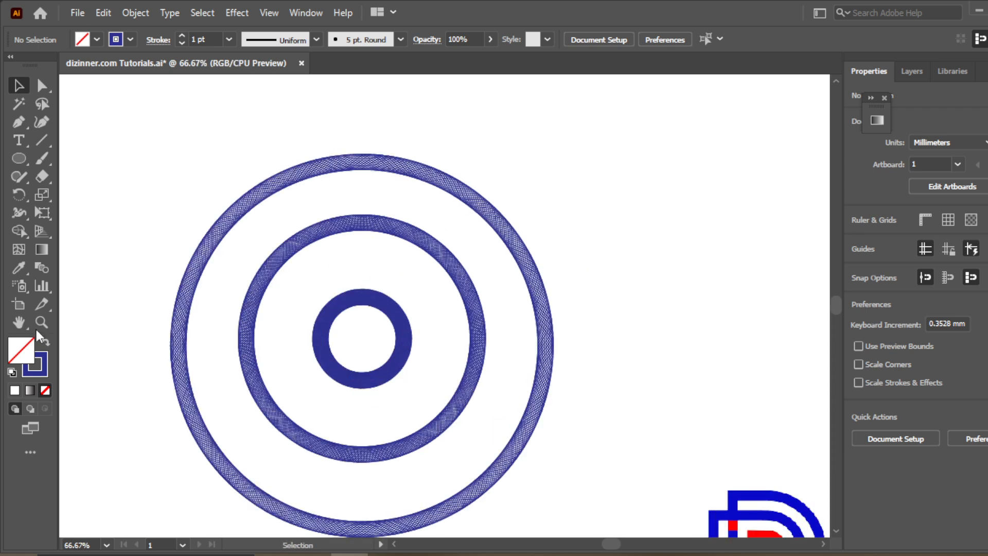
left_click(19, 322)
left_click_drag(322, 346, 365, 294)
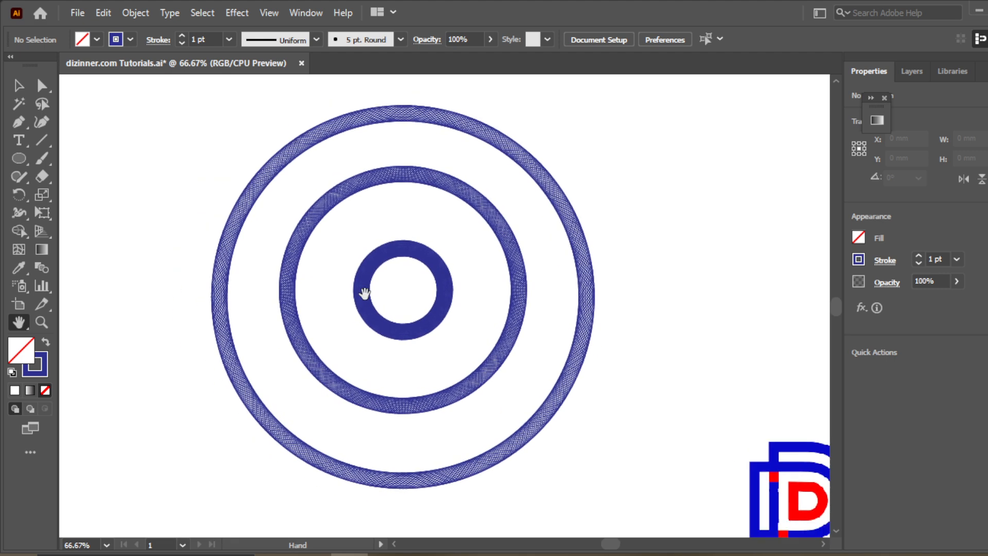
left_click(19, 86)
left_click_drag(168, 103, 620, 486)
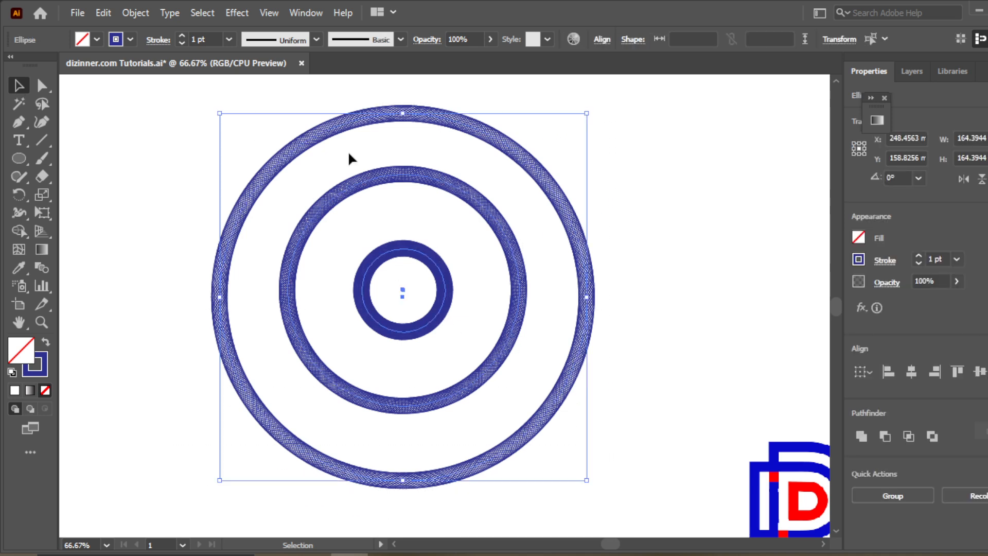
left_click(236, 12)
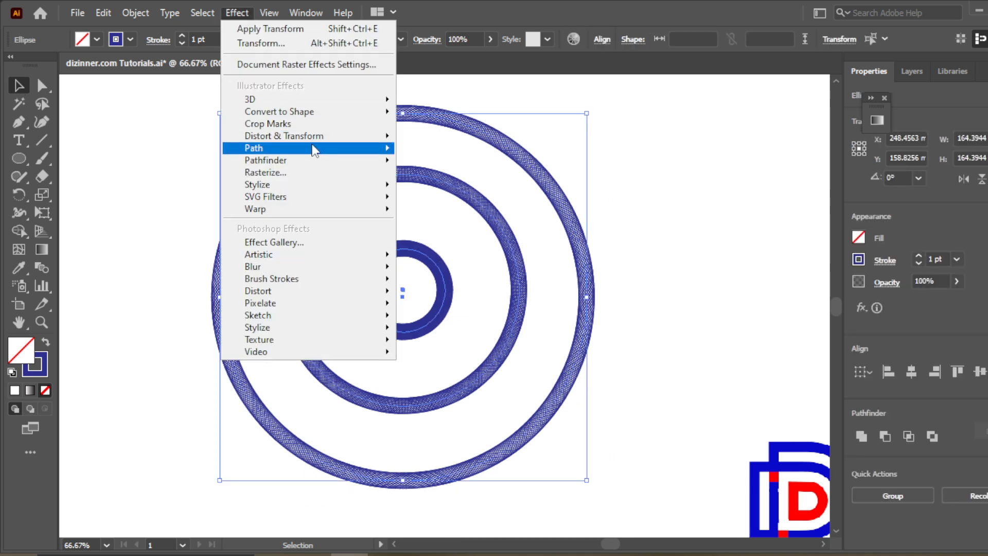
mouse_move(330, 136)
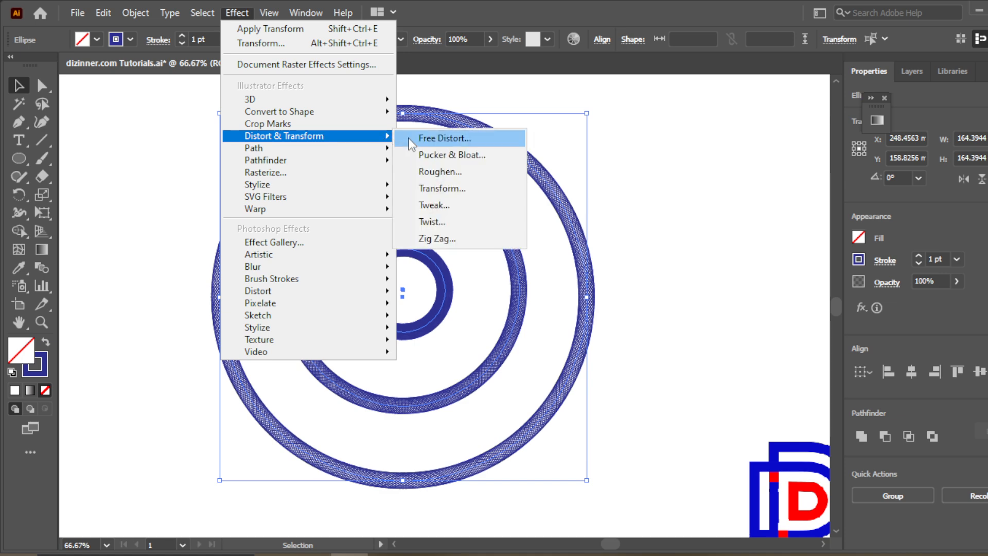
left_click(456, 137)
left_click_drag(529, 161, 667, 171)
left_click(747, 376)
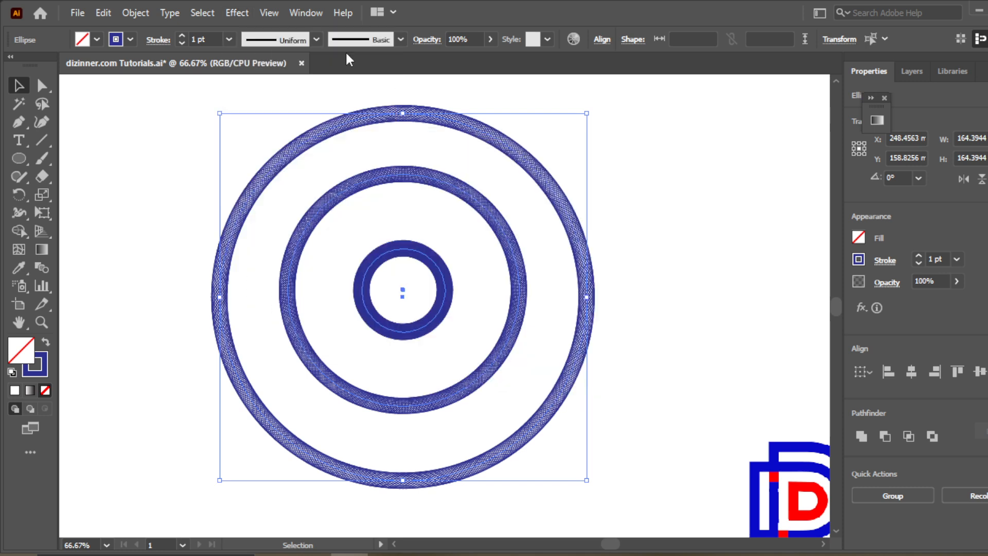
Apply the Roughen effect to the three rings with a relative size of 6%, detail of 23/in and smooth points
left_click(228, 11)
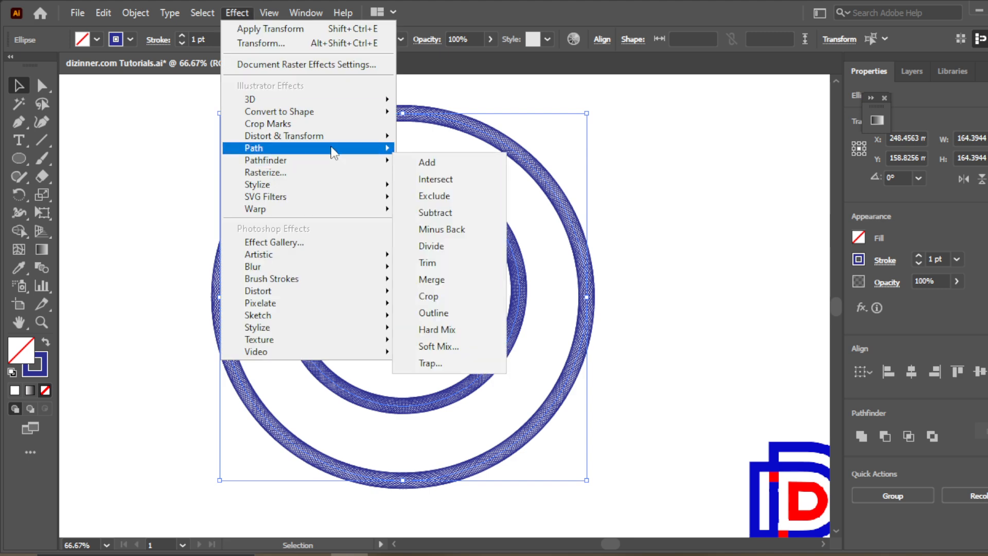
mouse_move(339, 143)
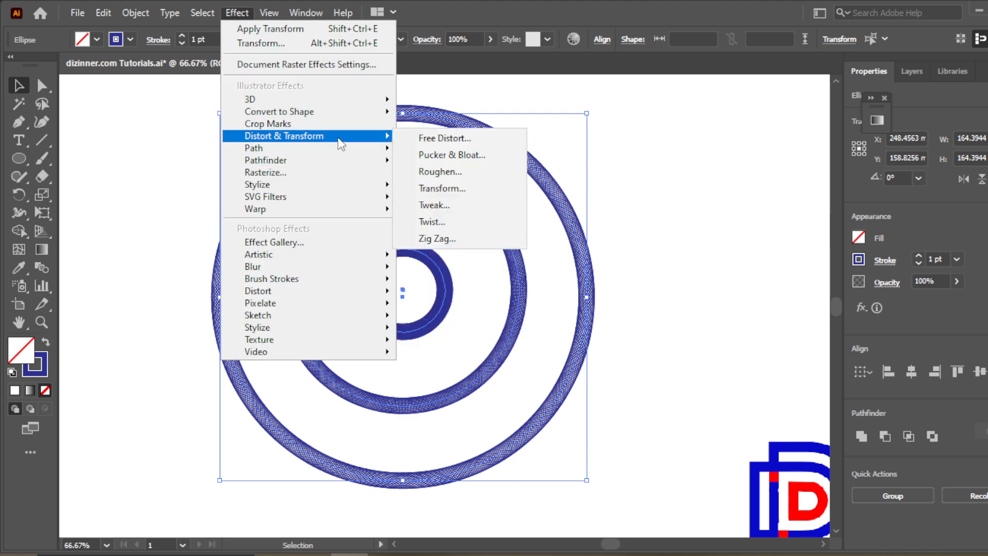
left_click(469, 176)
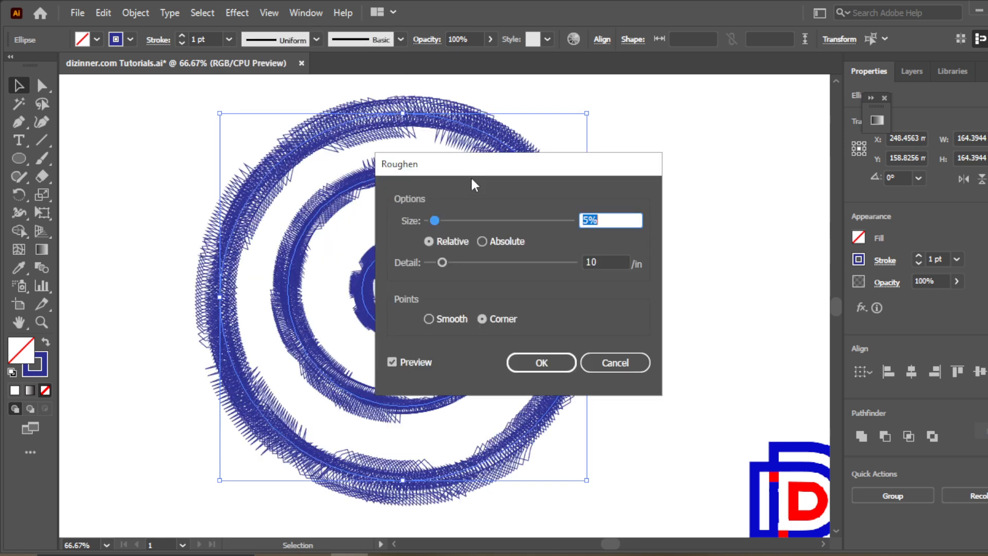
left_click_drag(471, 169, 730, 174)
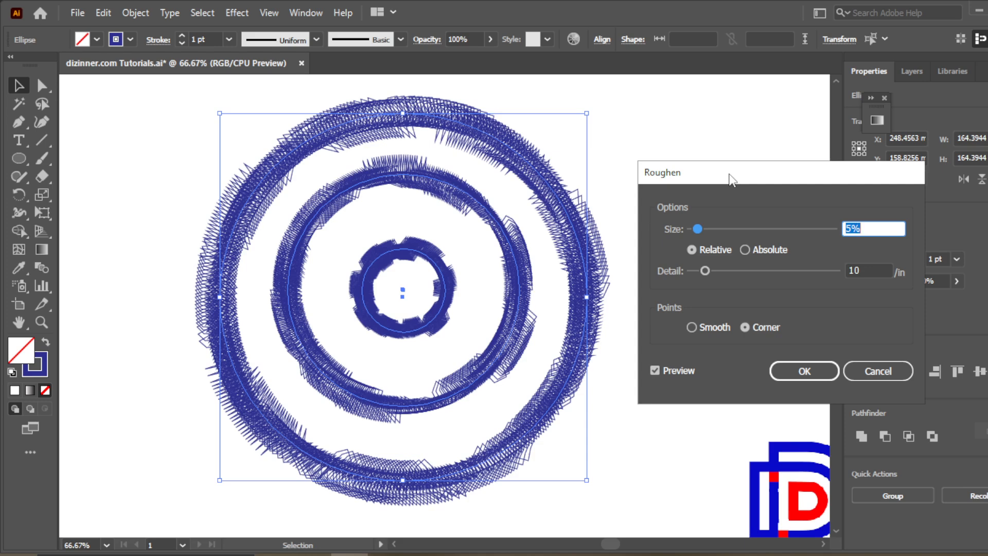
mouse_move(701, 225)
left_mouse_down()
mouse_move(752, 230)
mouse_move(699, 230)
left_mouse_up()
left_click_drag(709, 269, 798, 267)
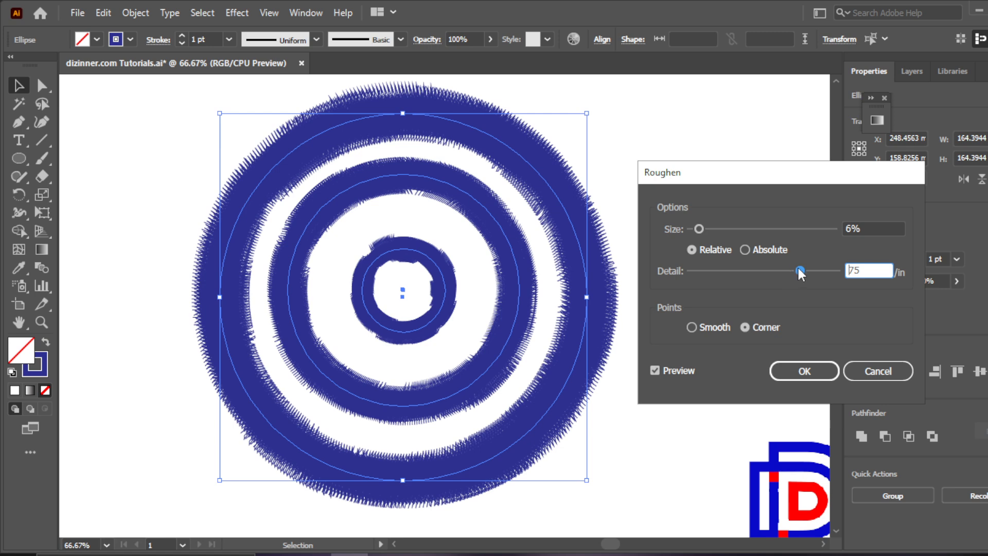
left_click_drag(800, 271, 723, 270)
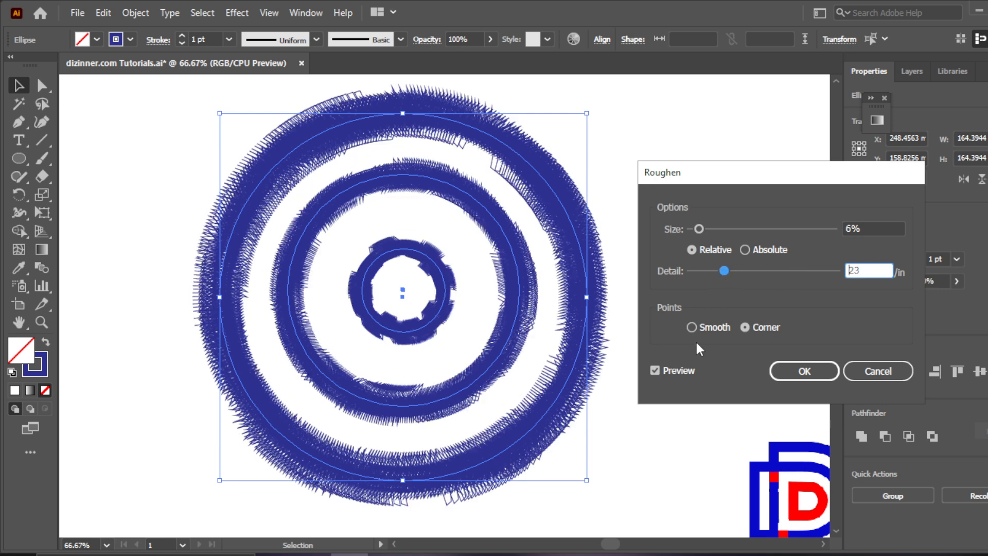
left_click(691, 328)
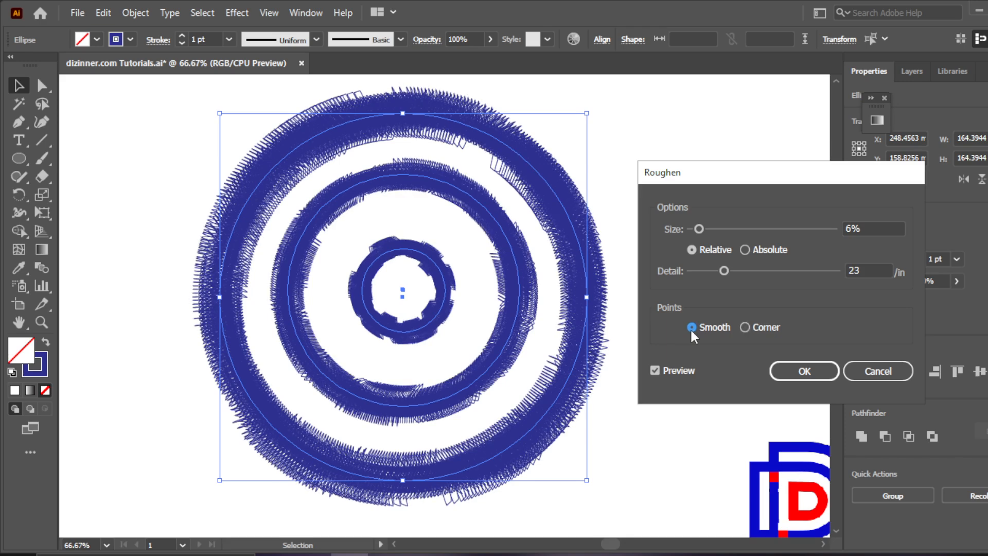
left_click(800, 375)
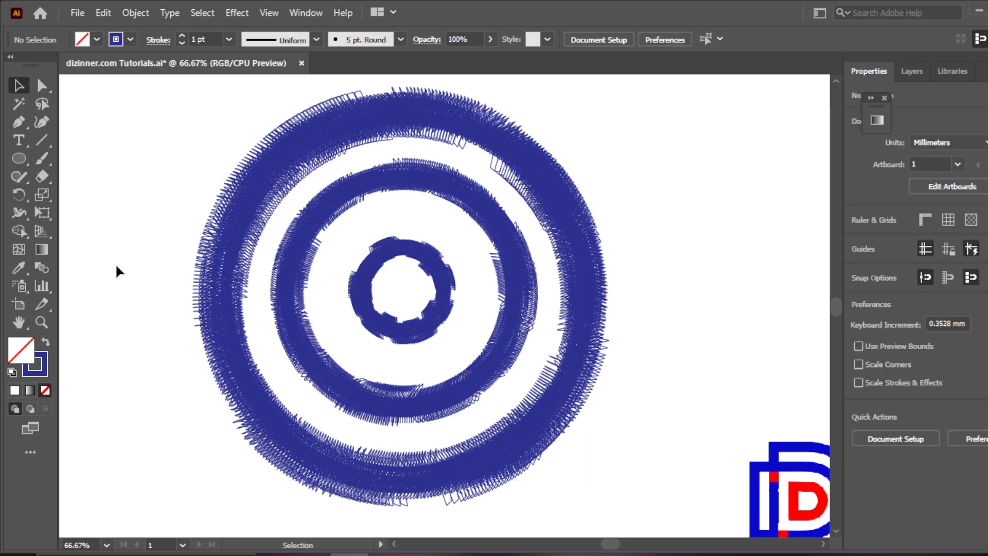
Draw a rectangle about 269 by 374 mm around the woven ring pattern beside the artboard
left_click(41, 322)
left_click(433, 377, "alt")
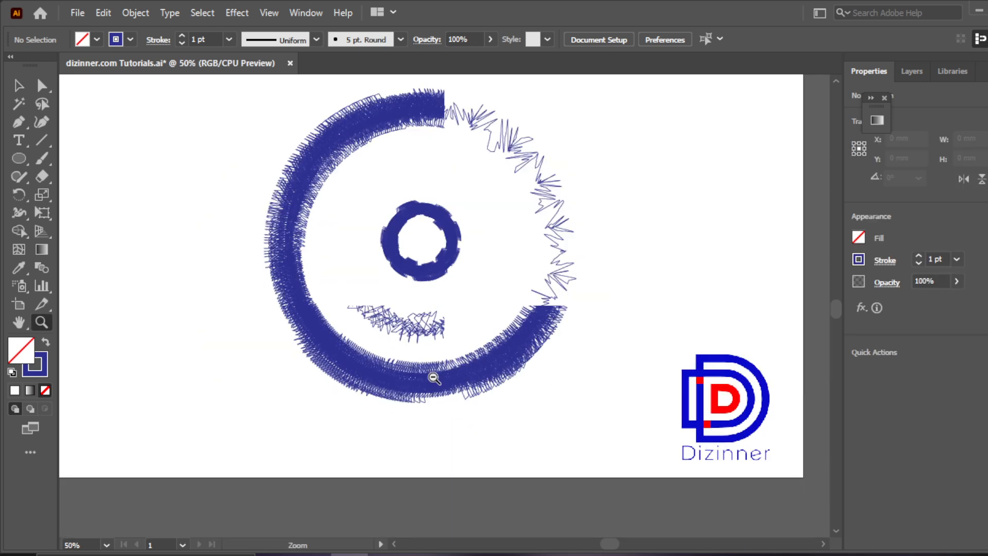
left_click(432, 377, "alt")
left_click(19, 323)
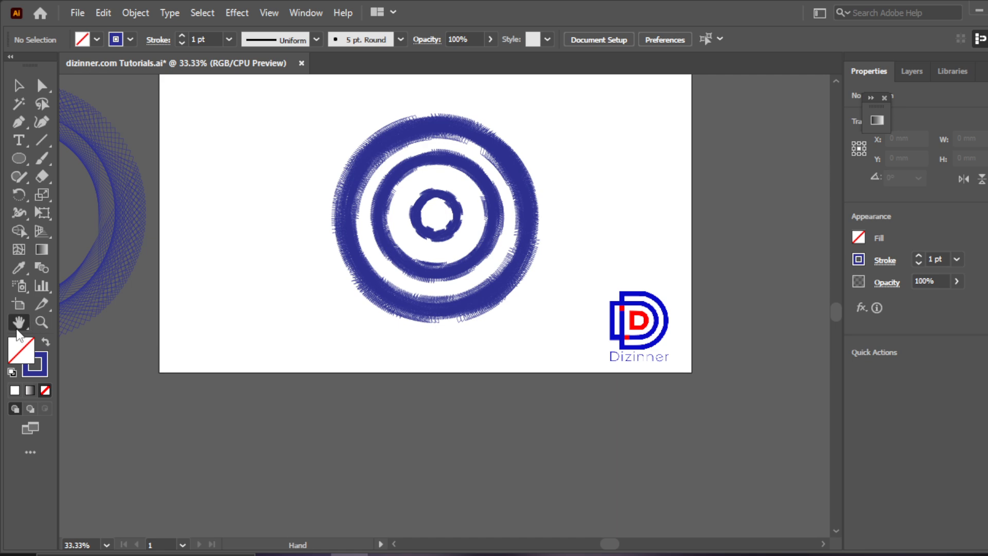
left_click_drag(204, 291, 449, 346)
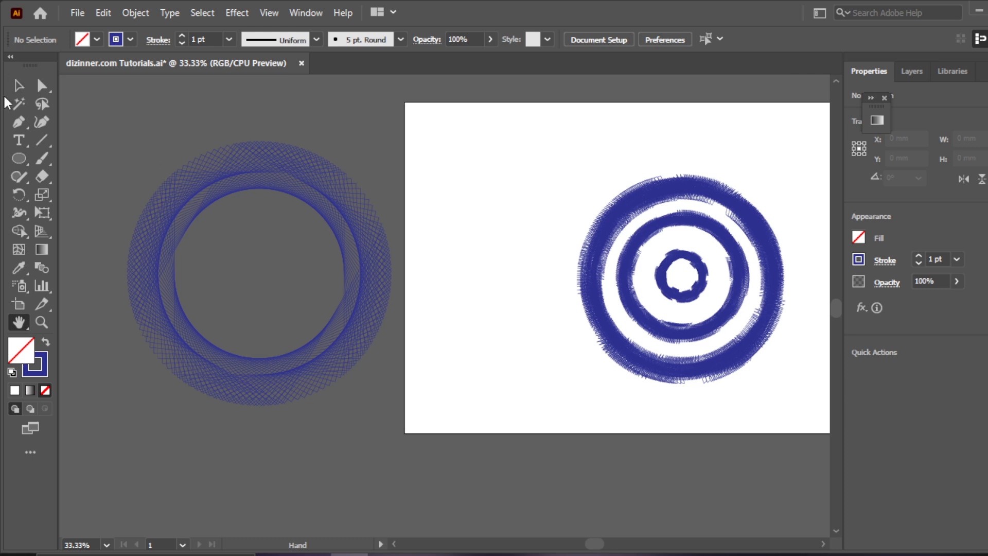
left_click_drag(20, 149, 98, 159)
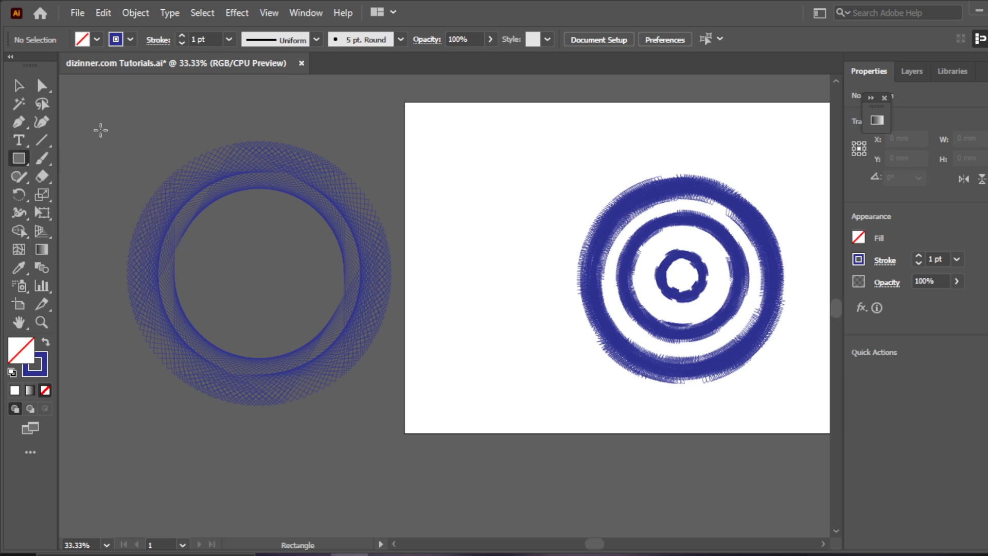
mouse_move(93, 91)
left_mouse_down()
mouse_move(247, 245)
mouse_move(397, 371)
mouse_move(393, 508)
left_mouse_up()
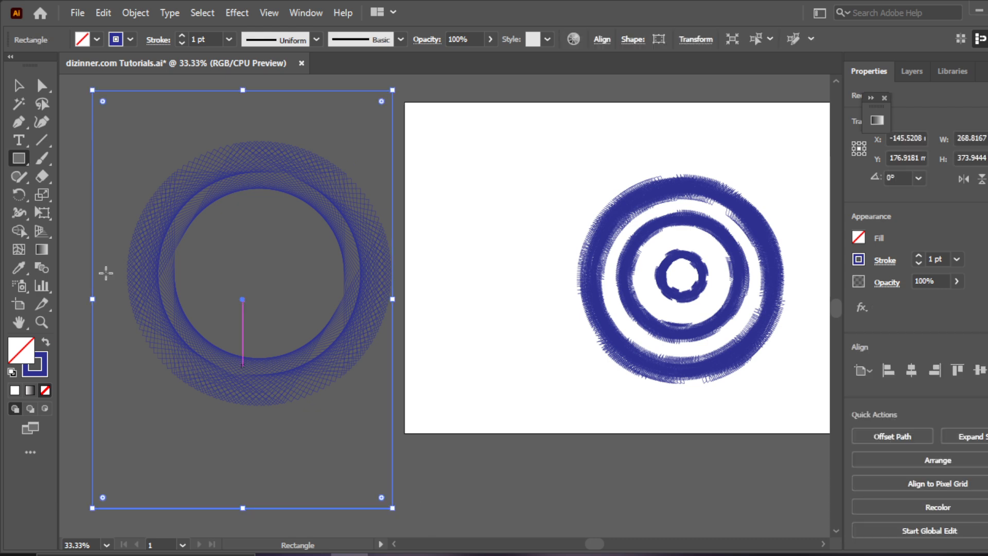
Give the new rectangle the artboard background's white fill without a stroke and send it behind the woven ring pattern
left_click(20, 271)
left_click(489, 218)
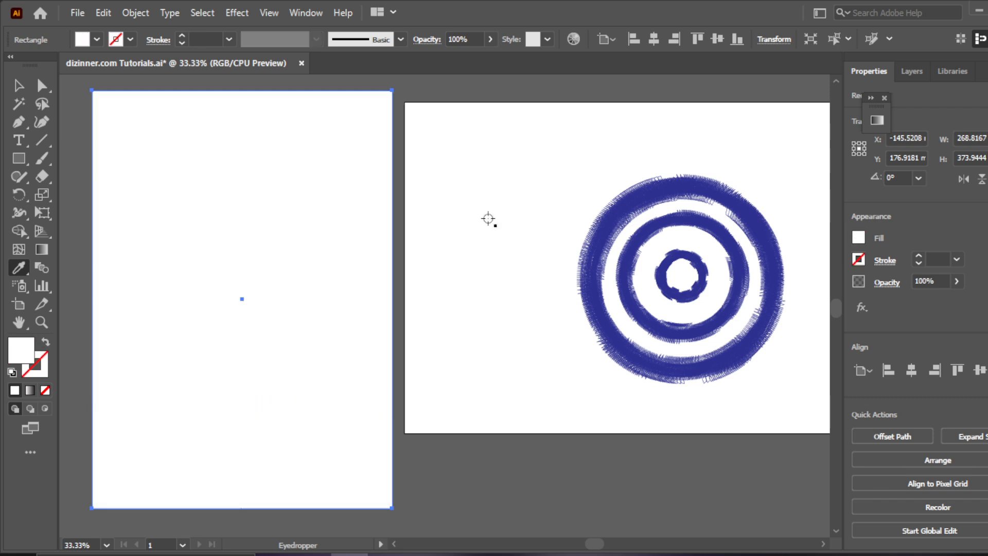
left_click(19, 91)
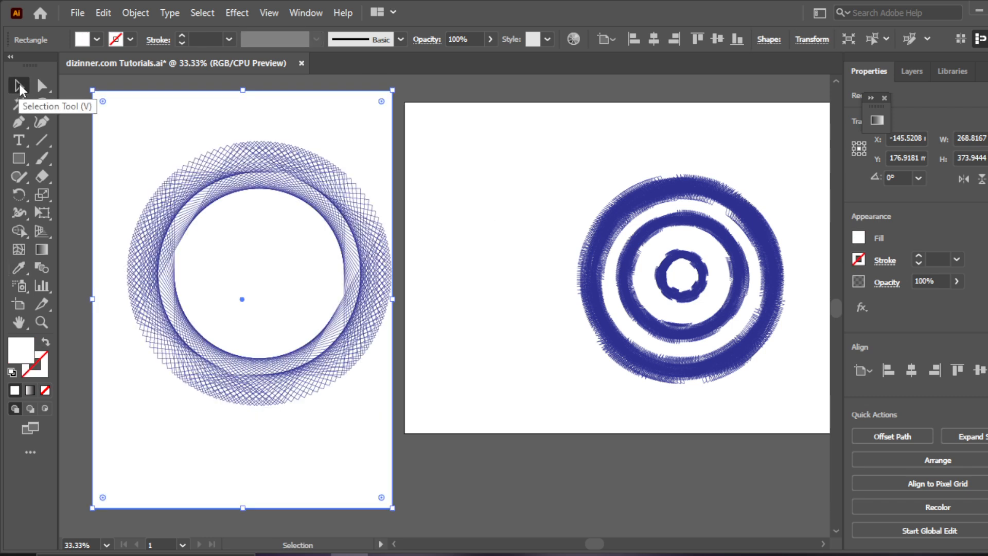
Scale the woven ring pattern down to about 105 by 125 mm and move it to the upper part of its white rectangle
left_click(249, 166)
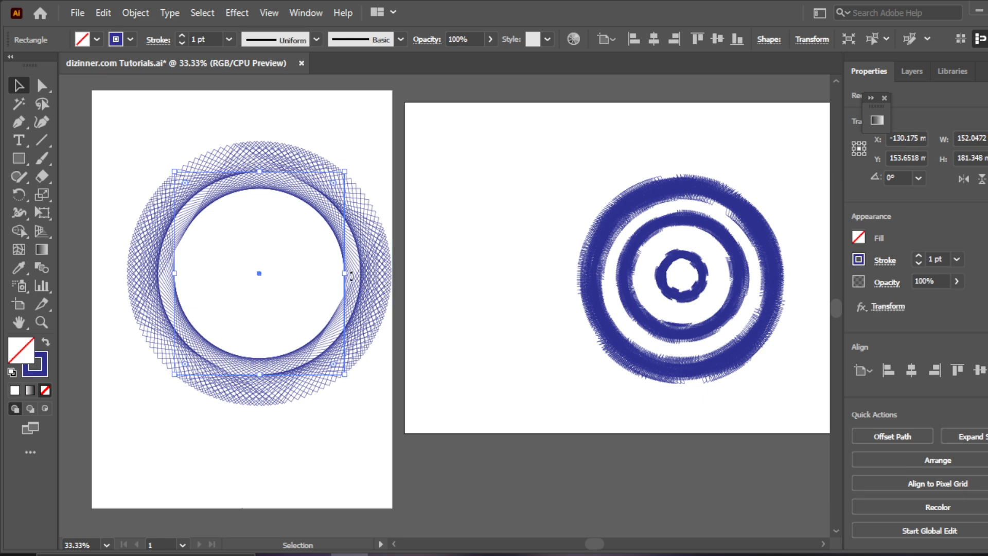
left_click_drag(349, 274, 296, 196)
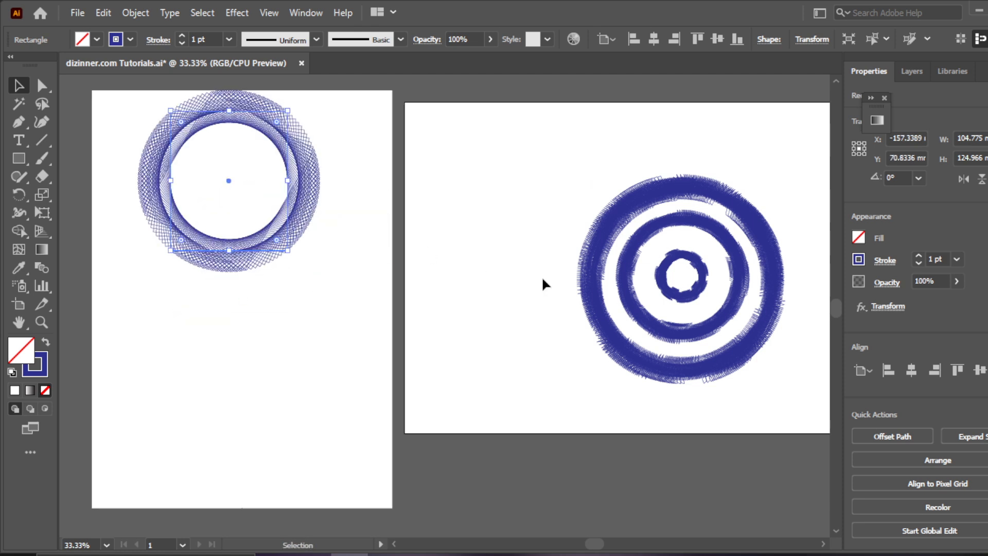
left_click(601, 288)
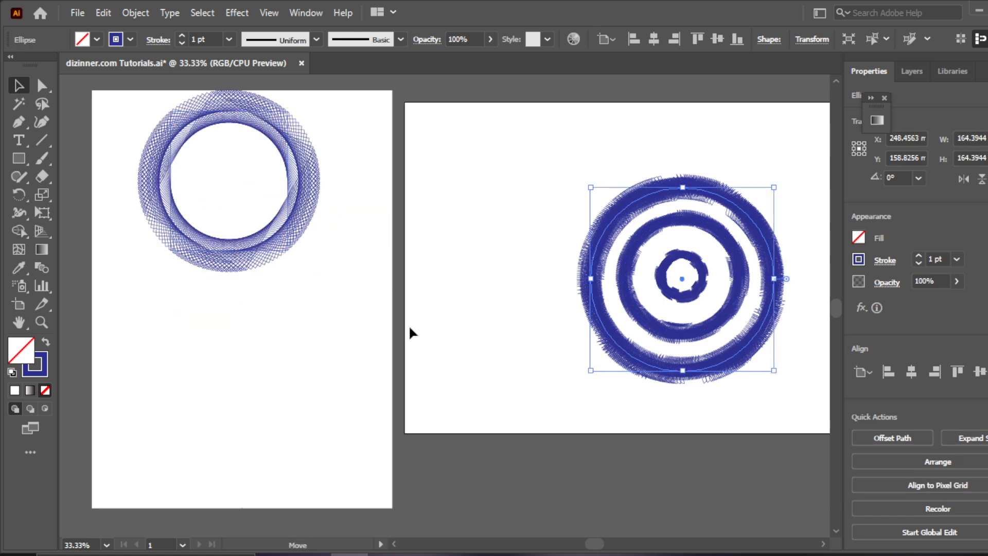
left_click_drag(692, 294, 233, 369)
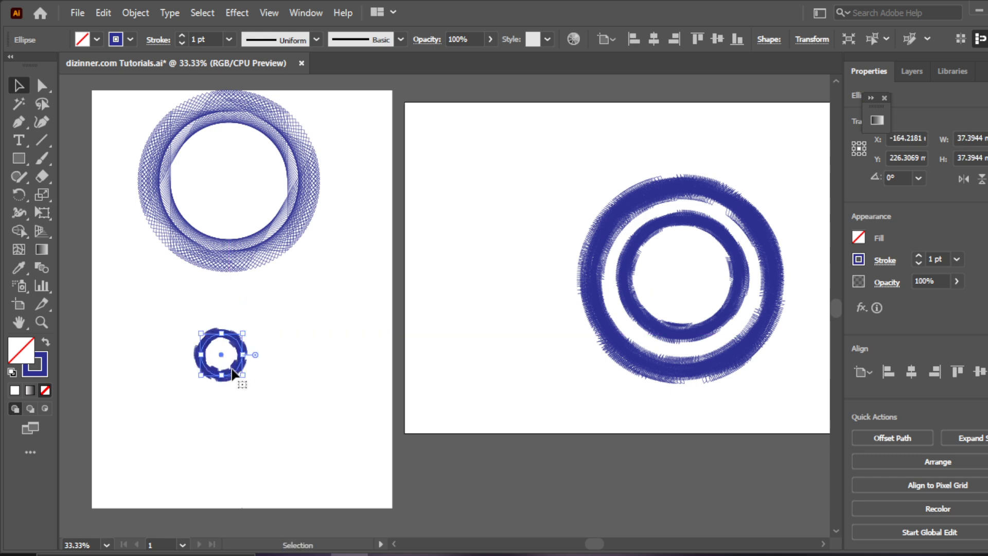
key("ctrl+z")
left_click_drag(496, 149, 728, 382)
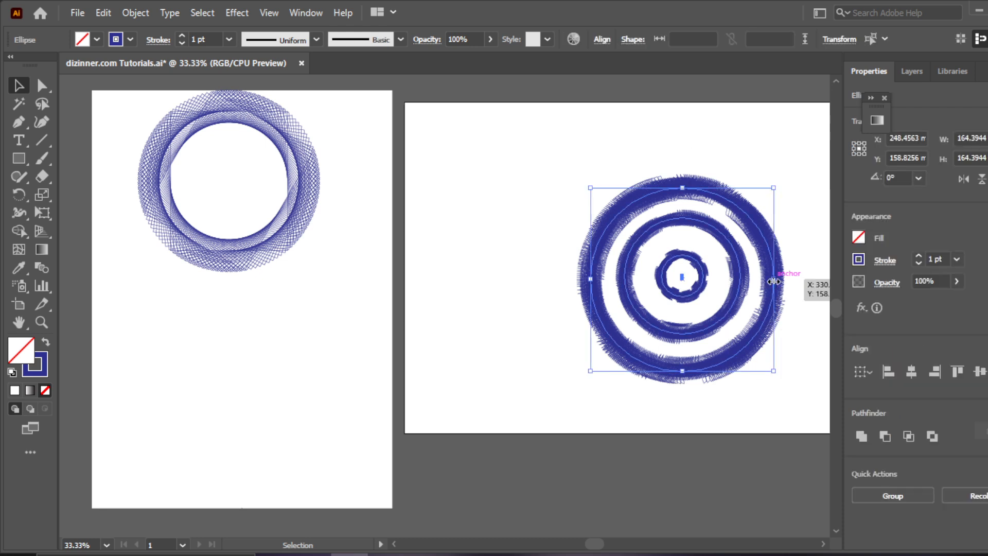
left_click(739, 278)
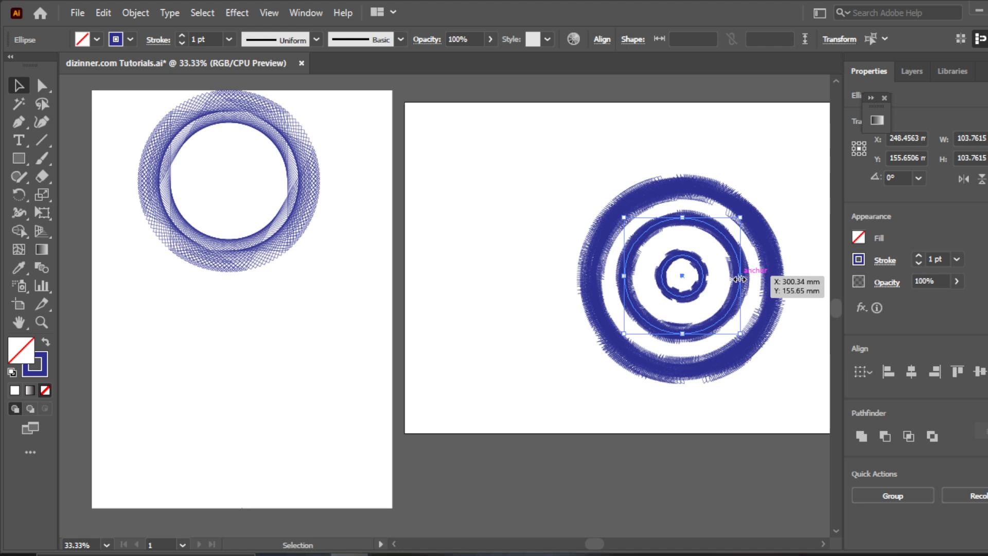
left_click(562, 223)
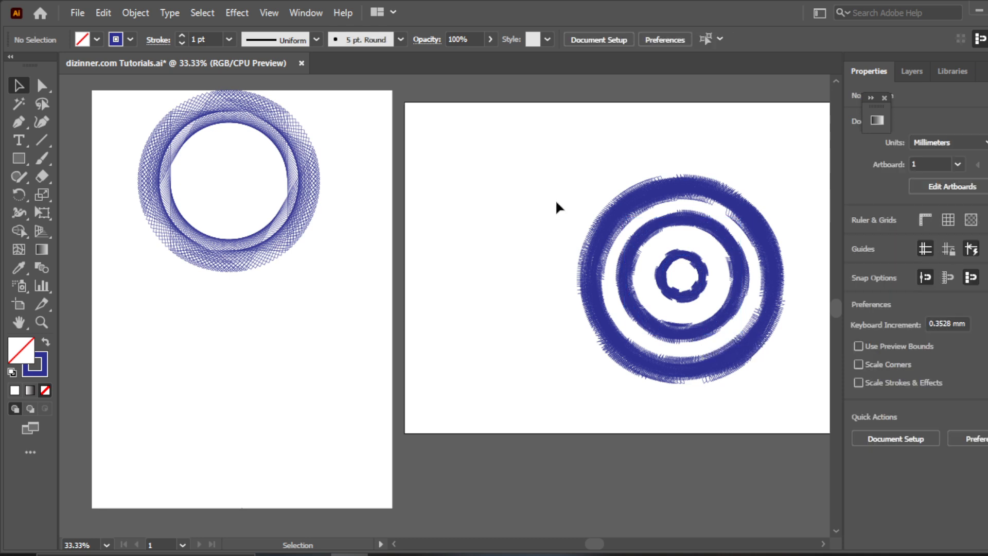
Scale the three roughened rings together to about 122 mm across and move them beneath the woven ring pattern
left_click_drag(545, 159, 794, 402)
left_click_drag(782, 282, 751, 277)
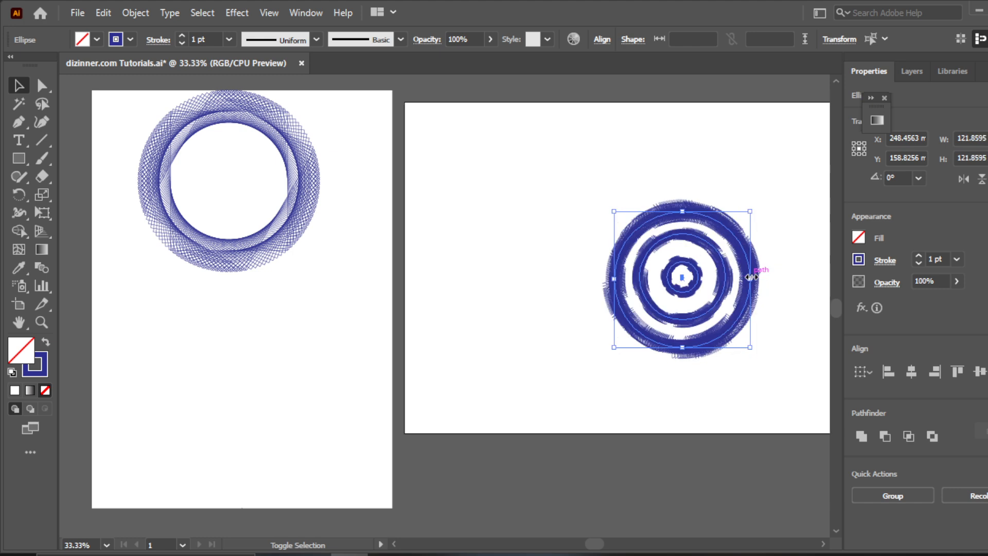
left_click_drag(683, 277, 227, 360)
Draw a circle about 153 mm in diameter on the empty artboard and place it near the middle
left_click(18, 322)
left_click_drag(492, 263, 388, 326)
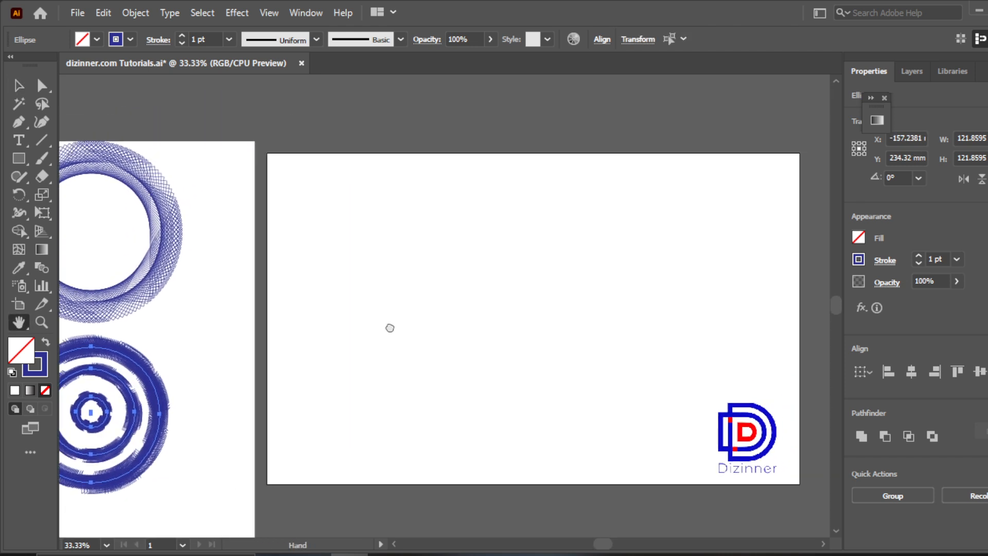
left_click(484, 338)
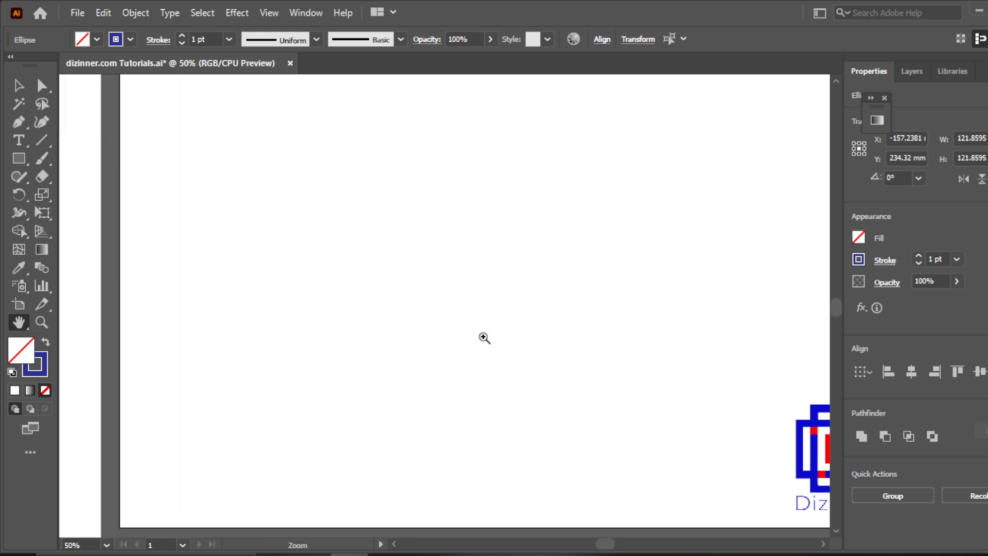
left_click_drag(349, 347, 282, 365)
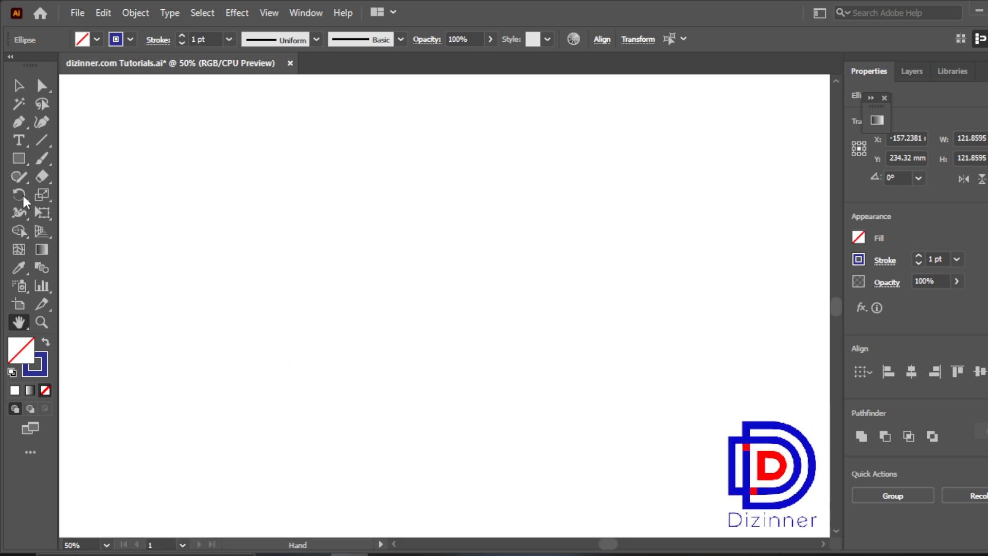
left_click(19, 159)
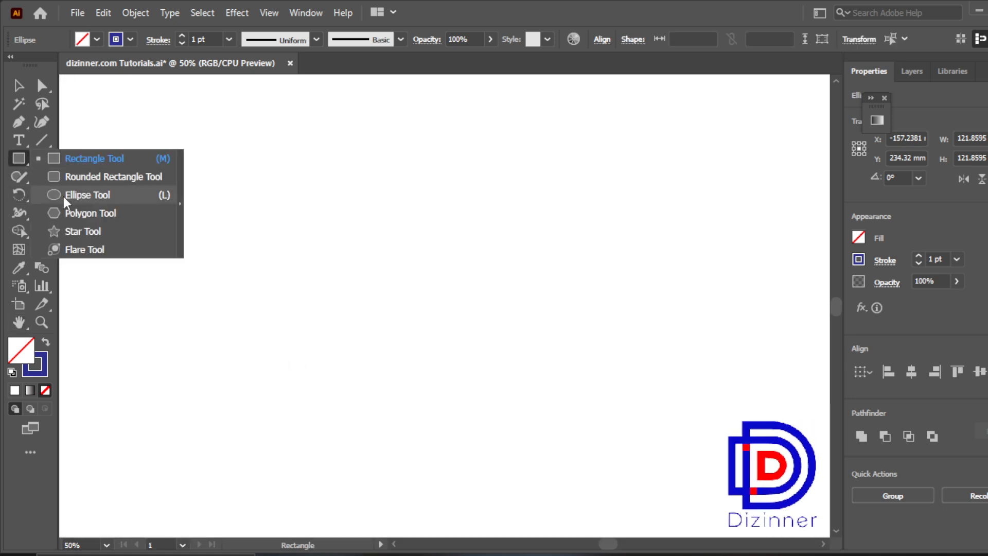
left_click(63, 196)
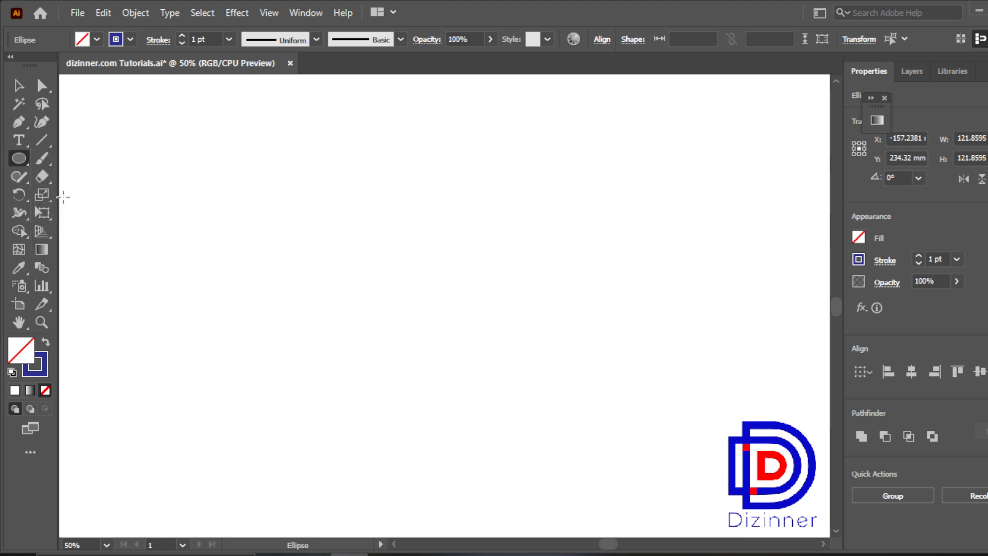
left_click_drag(354, 163, 483, 260)
left_click(18, 86)
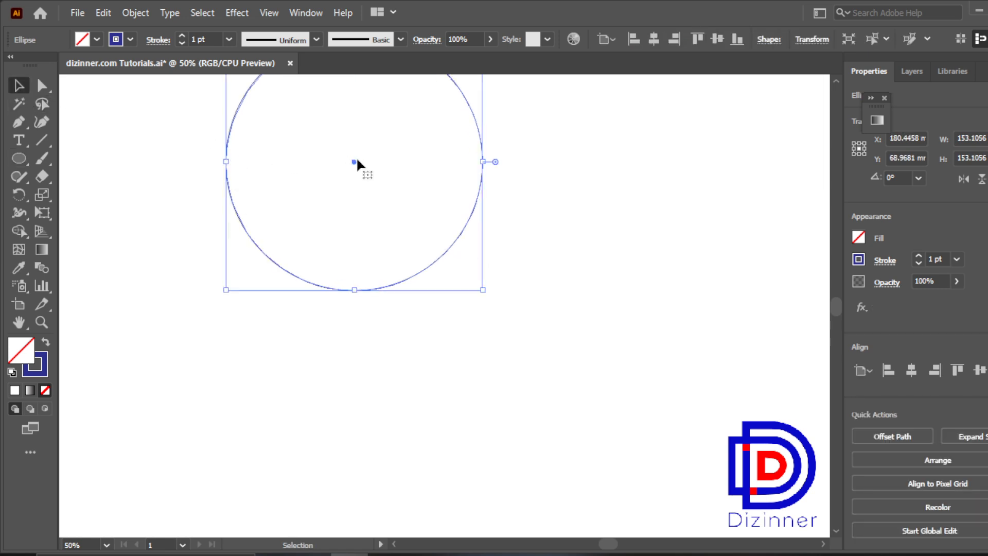
left_click_drag(357, 161, 381, 281)
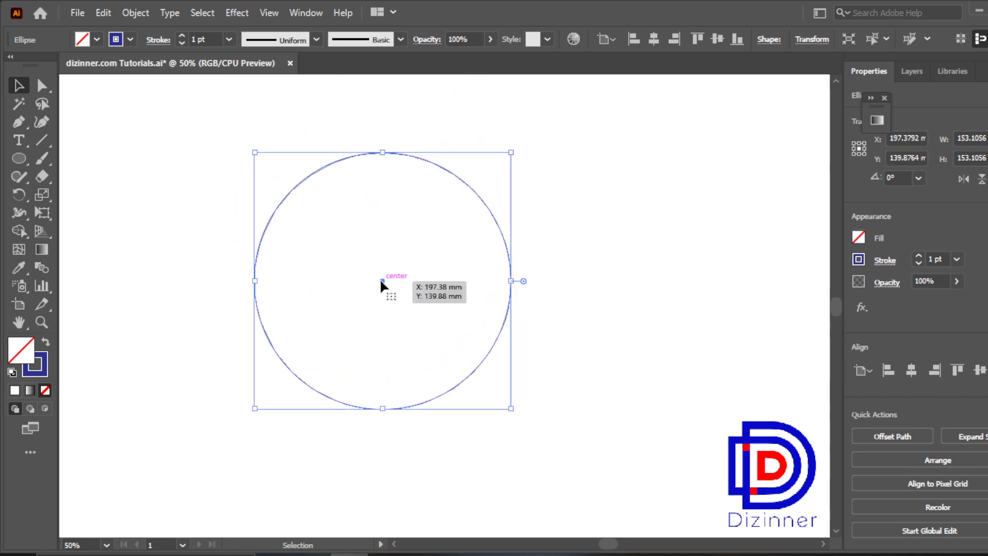
Duplicate the circle, align the copy over the original and shrink it slightly about its centre to form a narrow ring
key("ctrl")
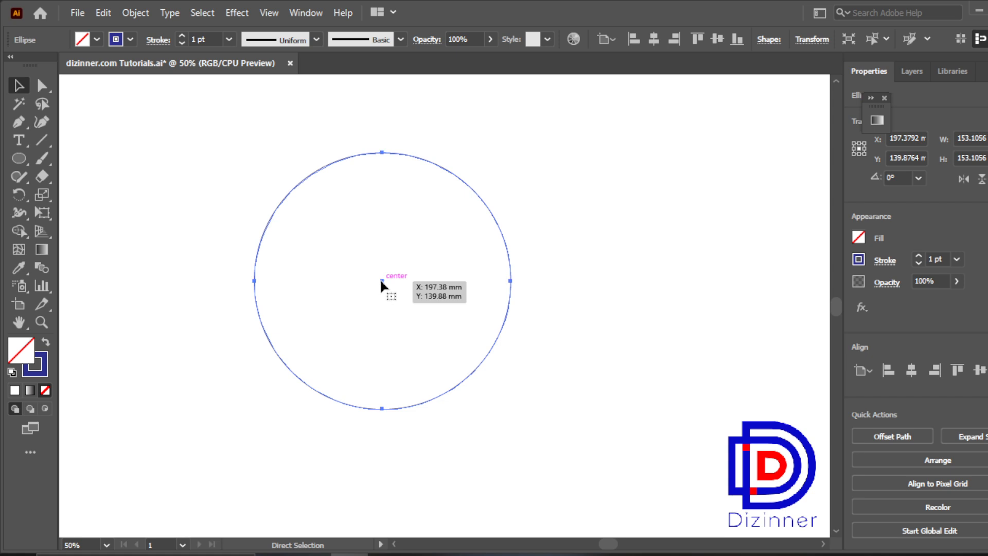
key("ctrl+c")
key("ctrl+v")
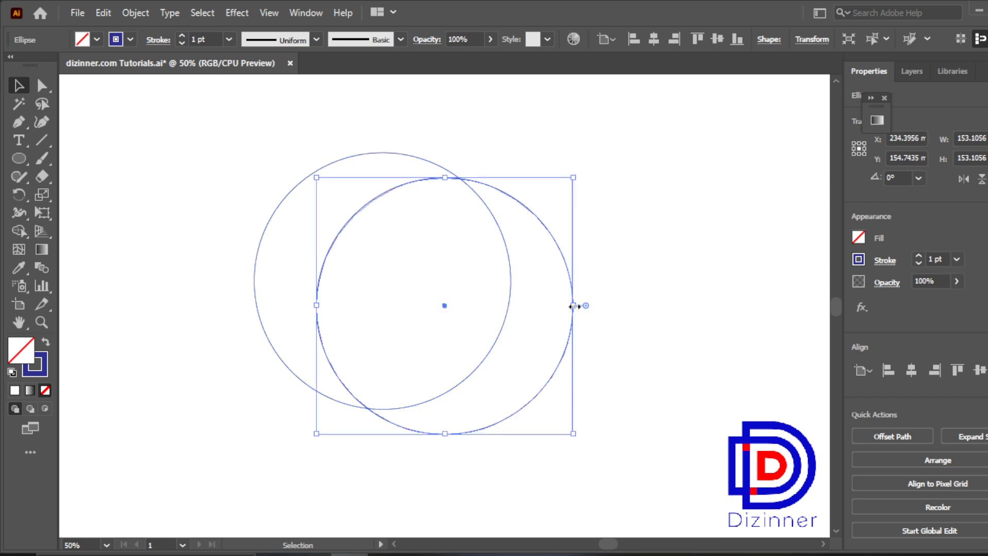
left_click_drag(539, 385, 481, 361)
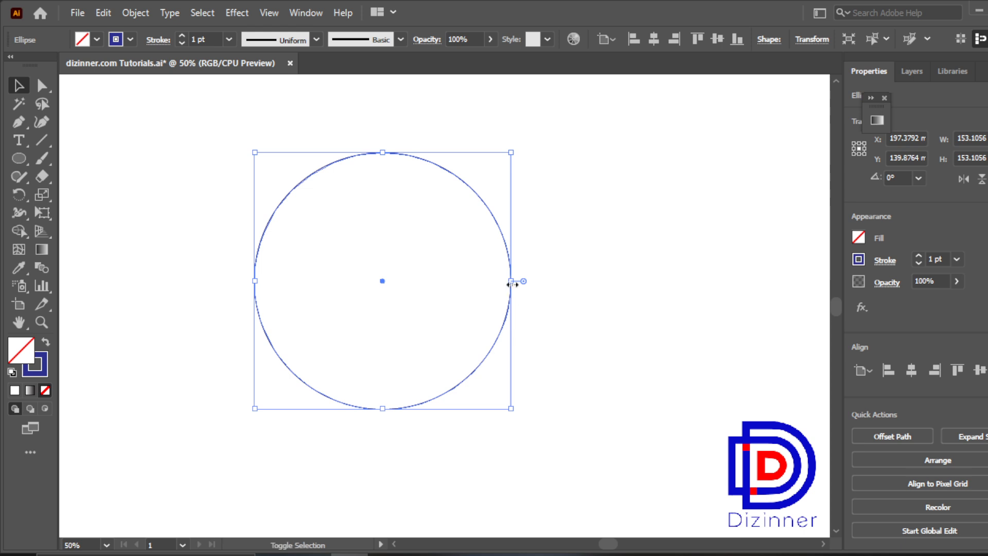
left_click_drag(511, 282, 498, 283)
left_click(563, 295)
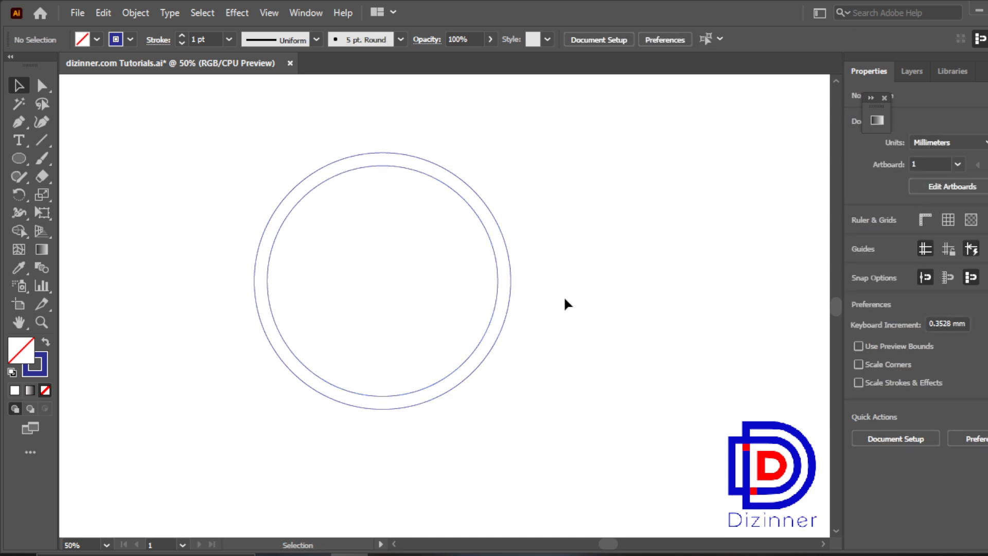
left_click_drag(316, 122, 571, 495)
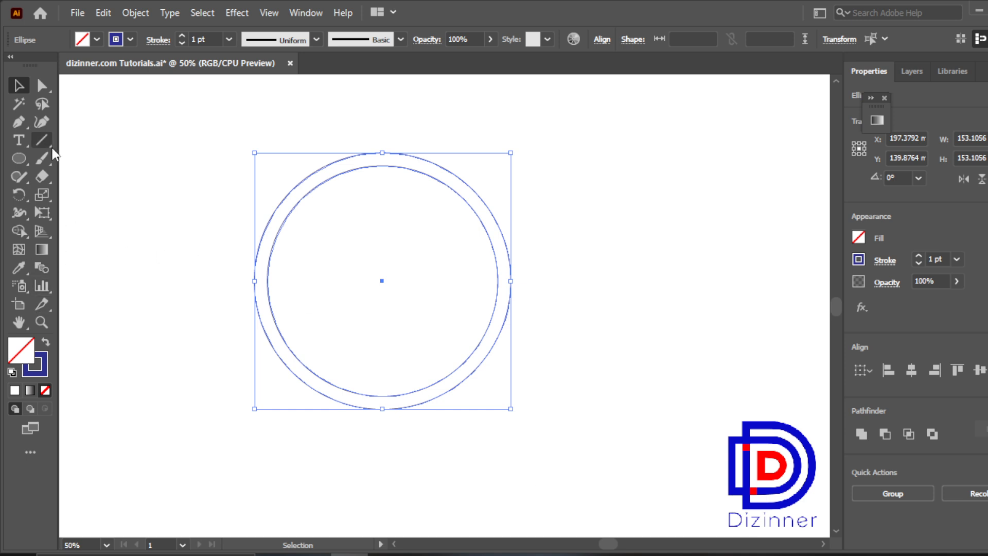
left_click(19, 229)
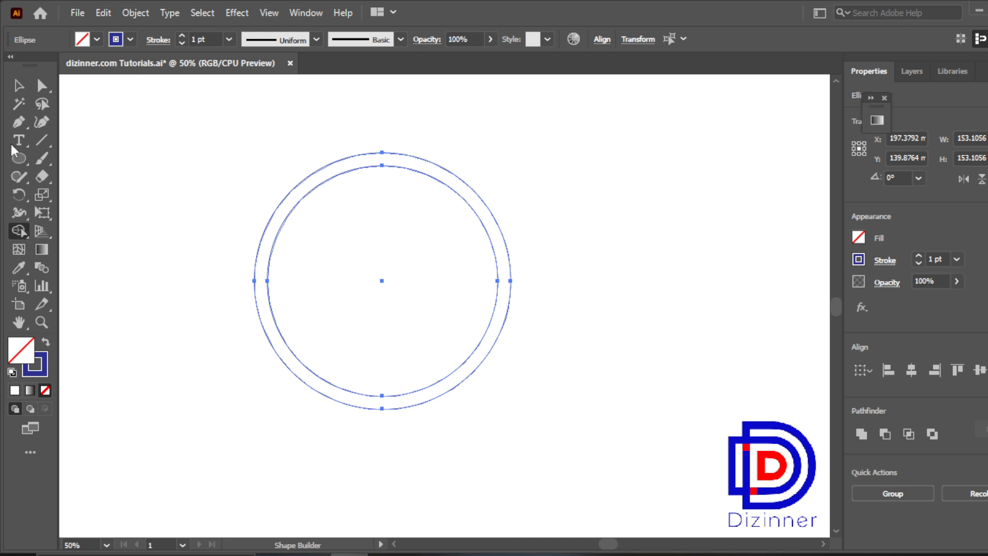
left_click(18, 85)
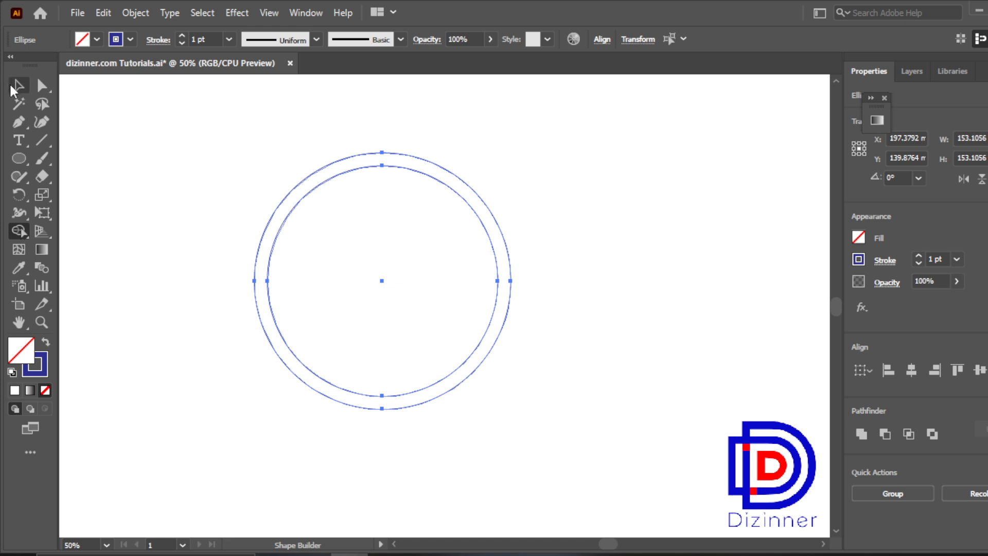
Draw a horizontal straight line about 255 mm long across both circles
left_click(42, 138)
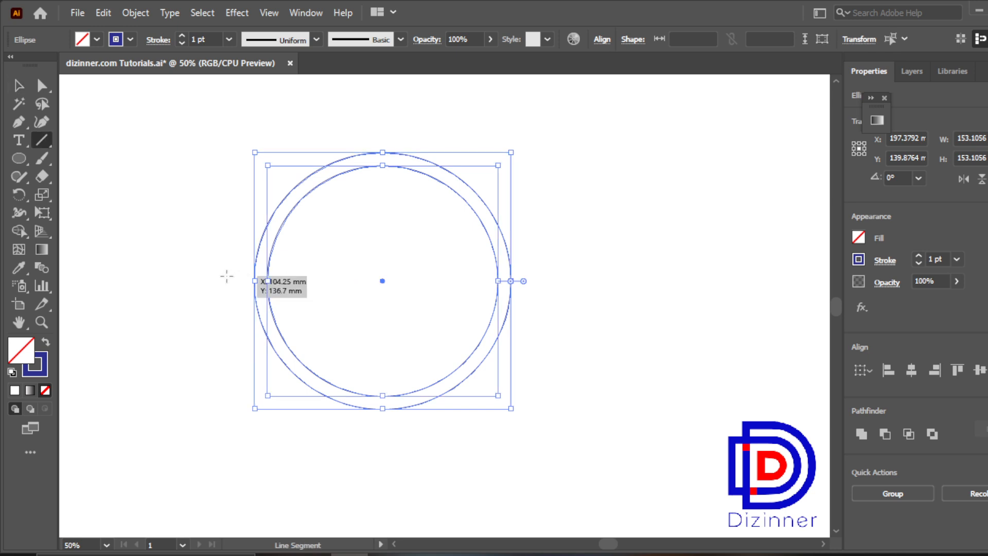
left_click_drag(226, 276, 654, 276)
left_click(18, 85)
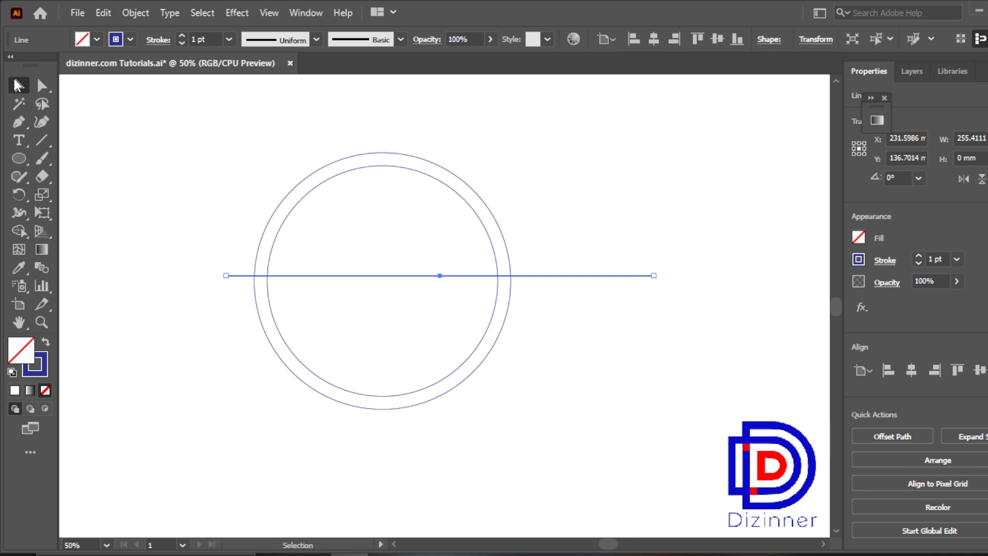
Nudge the horizontal line left and down until it passes through the centre of the circles
key("Left")
key("Left")
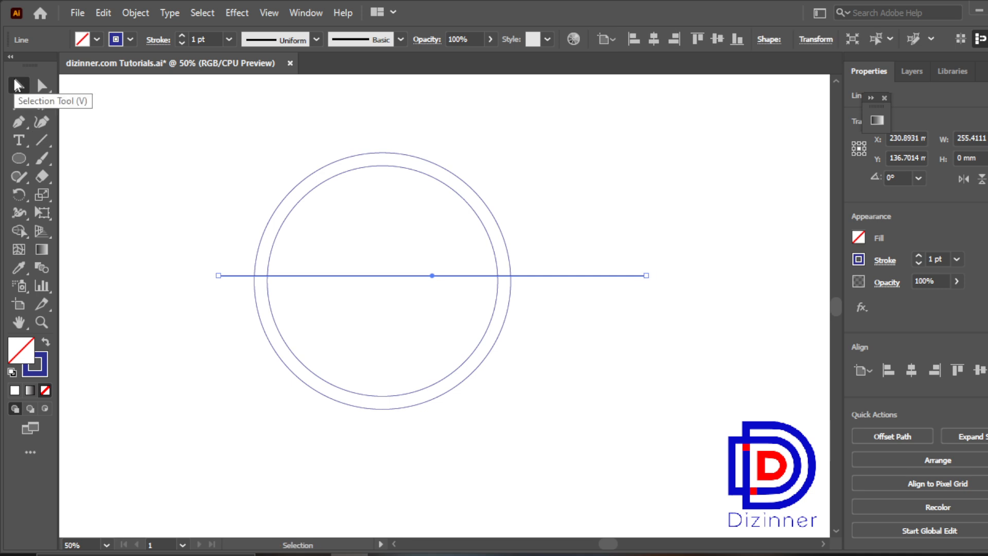
key("Left")
key("Left")
key("Left")
key("Left")
key("Left")
key("Down")
key("Down")
key("Down")
key("Down")
key("Down")
key("Down")
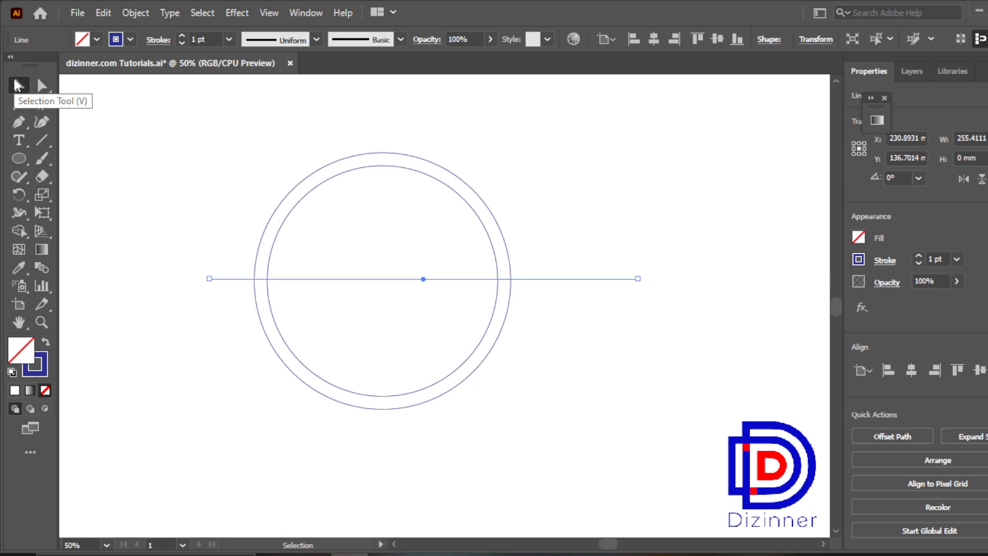
key("Down")
key("Down")
key("Down")
key("Down")
key("Down")
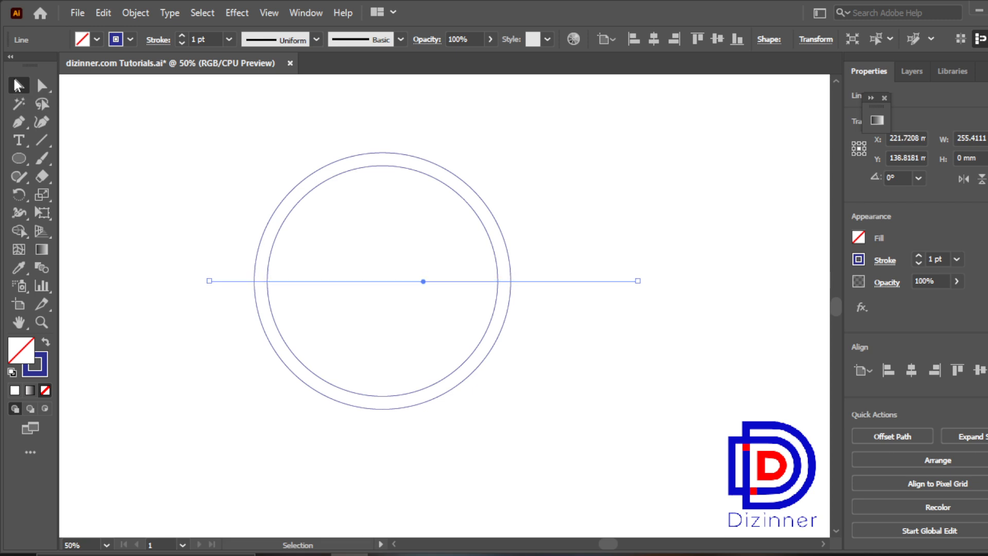
left_click(609, 326)
Create a copy of the horizontal line rotated by 90°
left_click(591, 282)
right_click(592, 282)
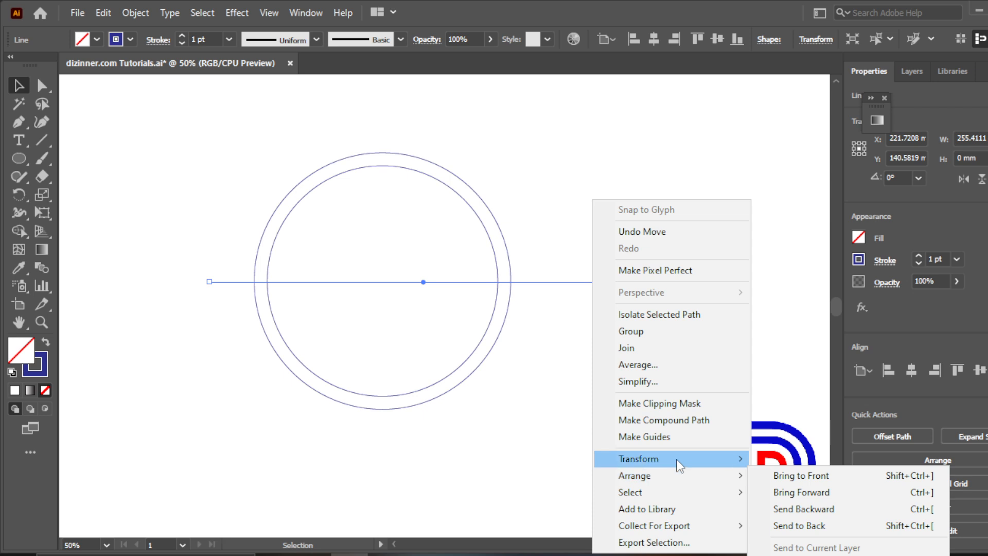
mouse_move(679, 466)
left_click(798, 370)
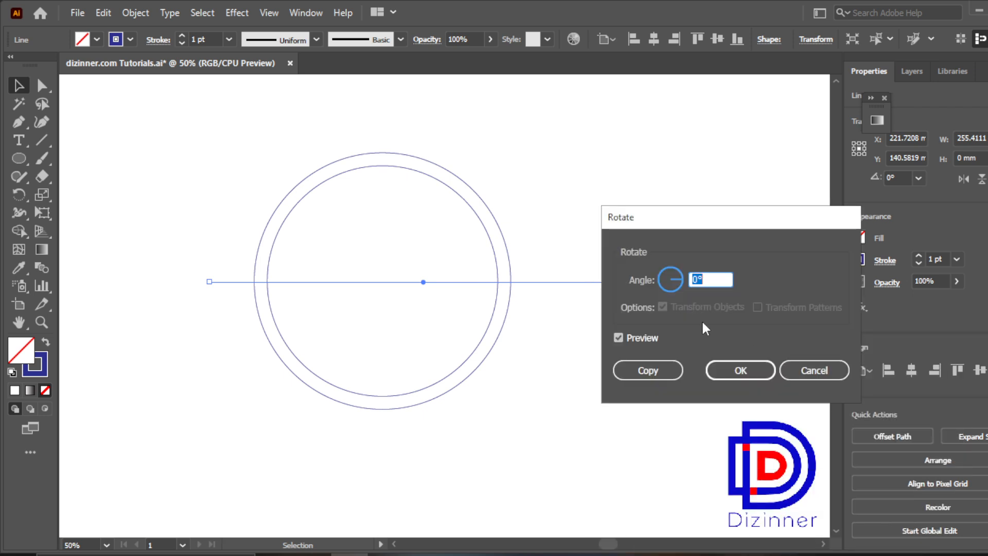
type("90")
left_click(660, 370)
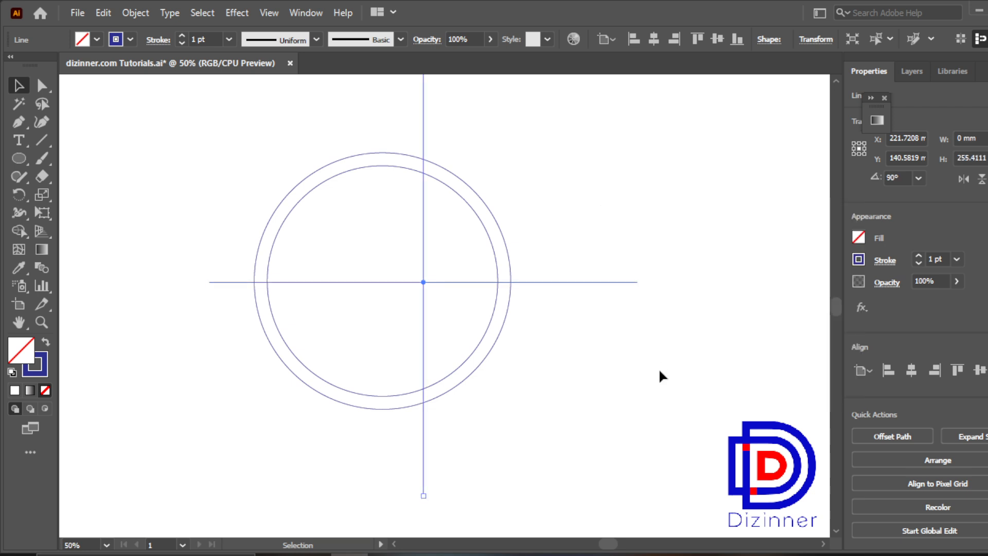
Nudge the vertical line left until it runs through the centre of the circles
key("Left")
key("Left")
key("Left")
key("Left")
key("Left")
key("Left")
key("Left")
key("Left")
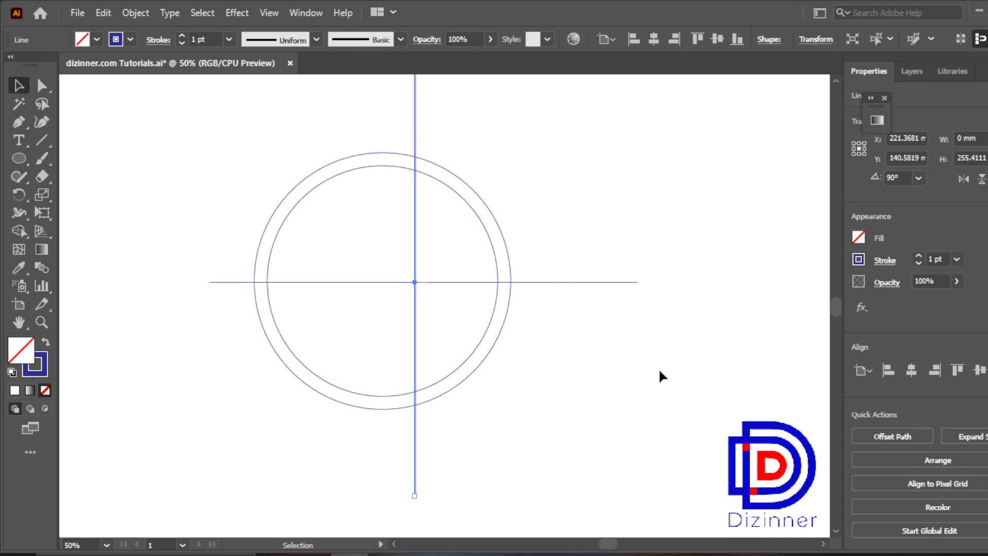
key("Left")
key("Left")
key("Left")
key("Left")
key("Left")
key("Left")
key("Left")
key("Left")
key("Left")
key("Left")
key("Left")
key("Left")
key("Left")
key("Left")
key("Left")
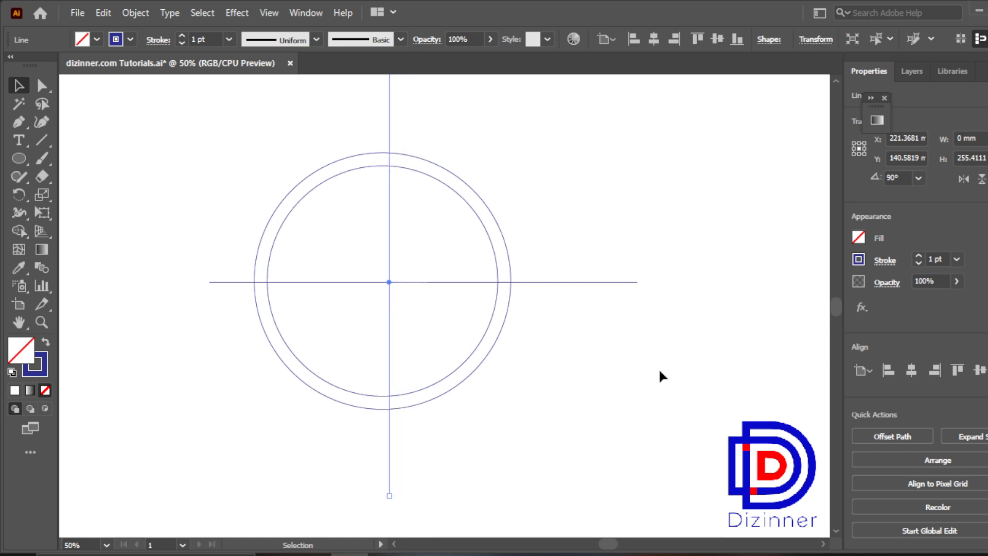
key("Left")
left_click(659, 371)
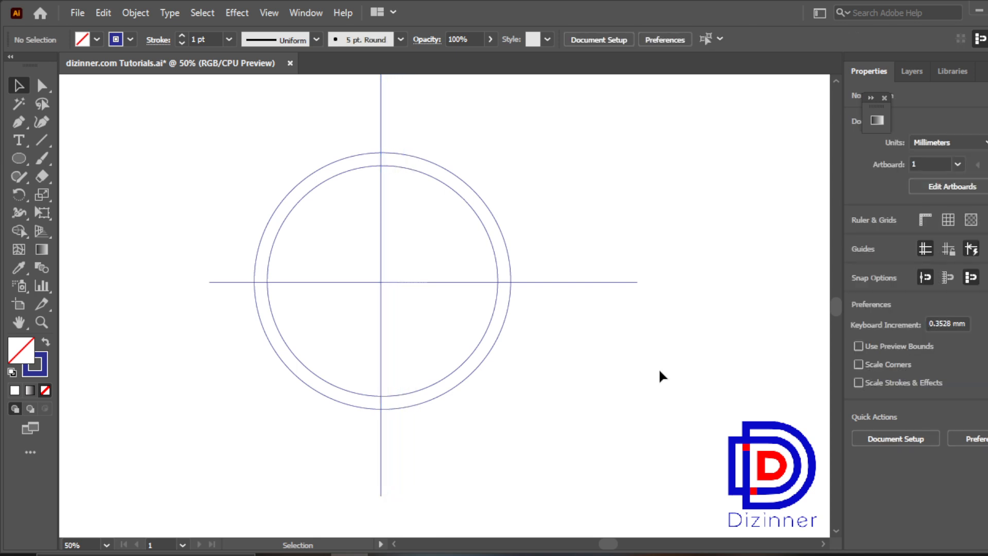
Turn the upper-left quarter of the ring between the circles into a separate dark blue filled shape with the Shape Builder
left_click_drag(356, 227, 597, 449)
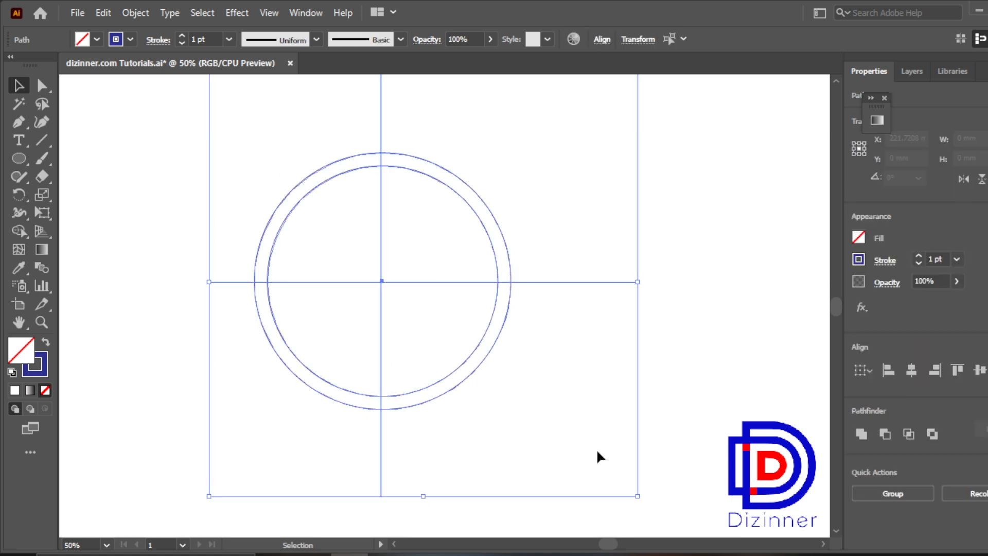
left_click(19, 230)
left_click(370, 160)
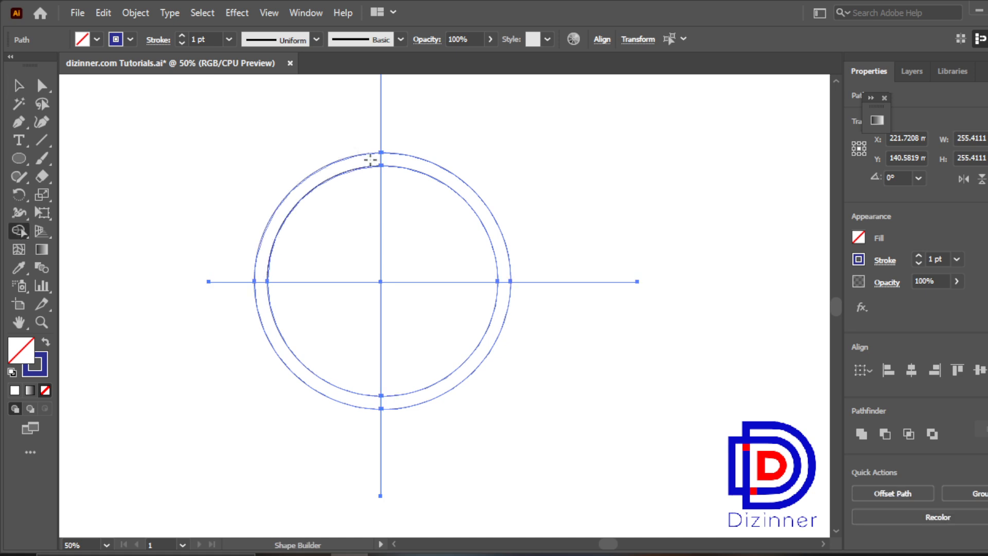
left_click(46, 344)
left_click(305, 186)
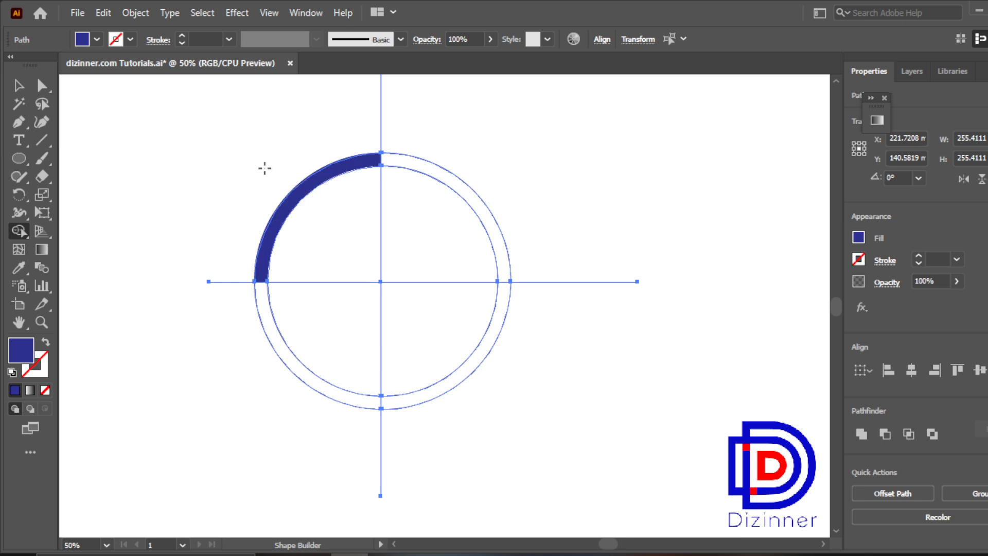
Move the blue quarter ring clear of the circles and delete all the remaining circle and line pieces
left_click(19, 85)
right_click(296, 189)
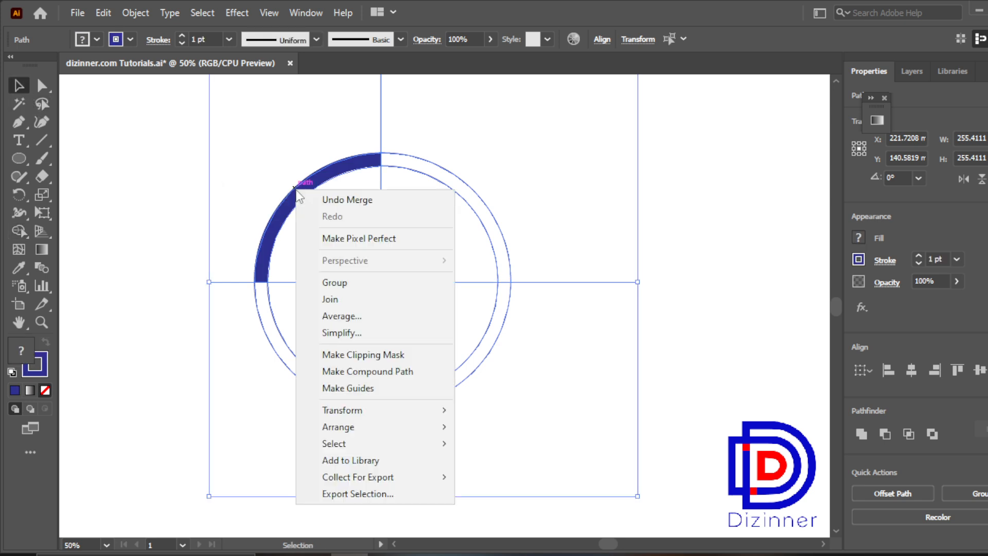
left_click(719, 319)
left_click_drag(342, 169, 187, 135)
left_click_drag(308, 113, 579, 444)
key("Delete")
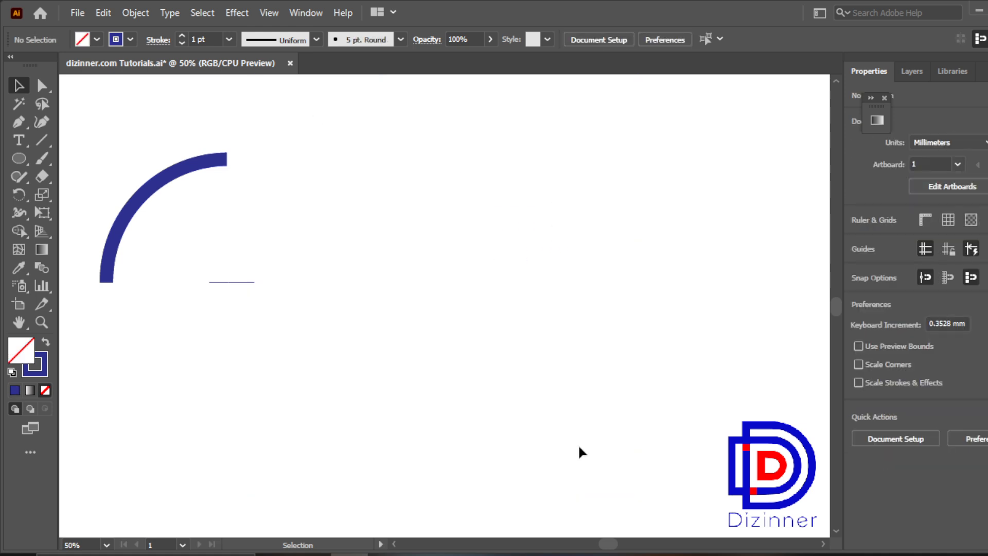
left_click_drag(227, 259, 252, 359)
key("Delete")
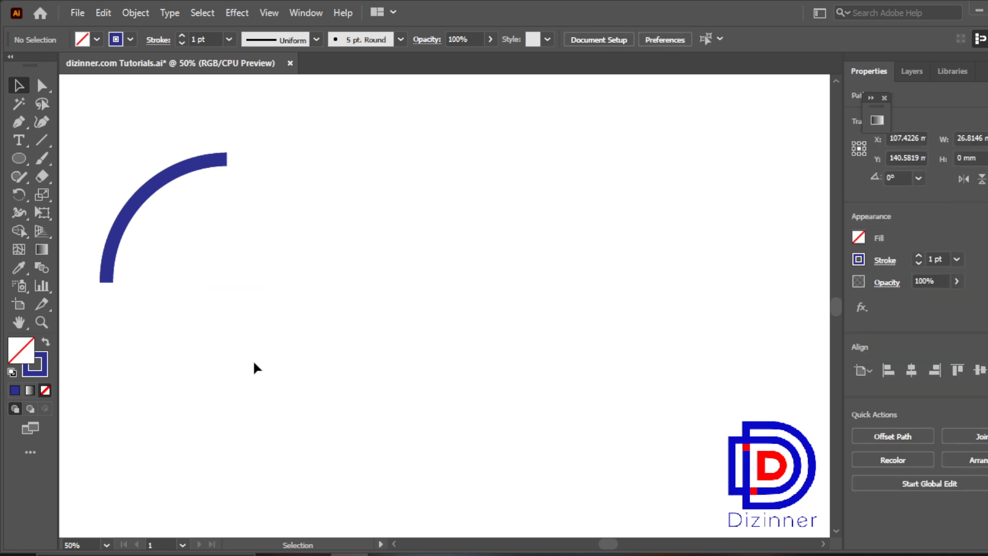
Move the blue arc to the middle of the canvas and create a copy reflected left to right over it
left_click_drag(182, 172, 405, 196)
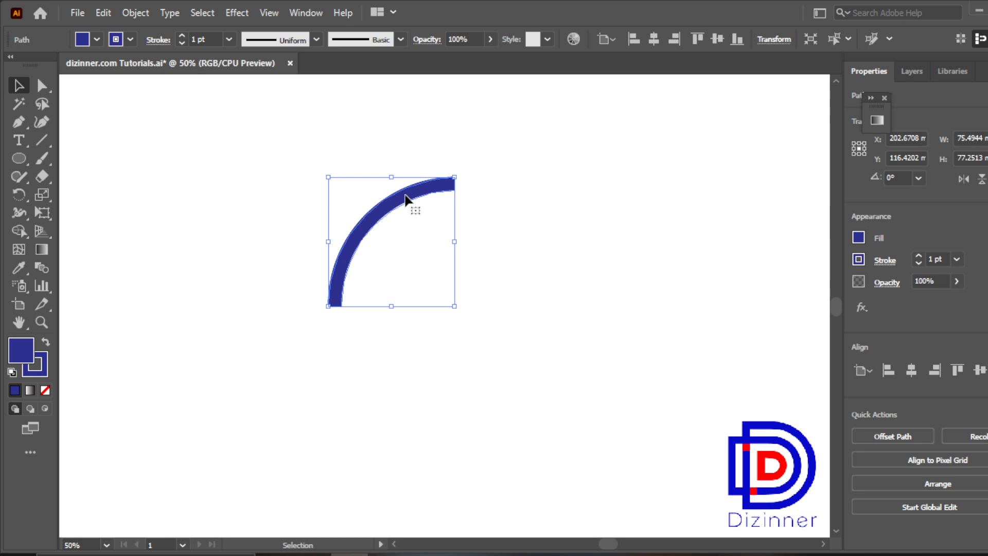
right_click(406, 199)
mouse_move(508, 457)
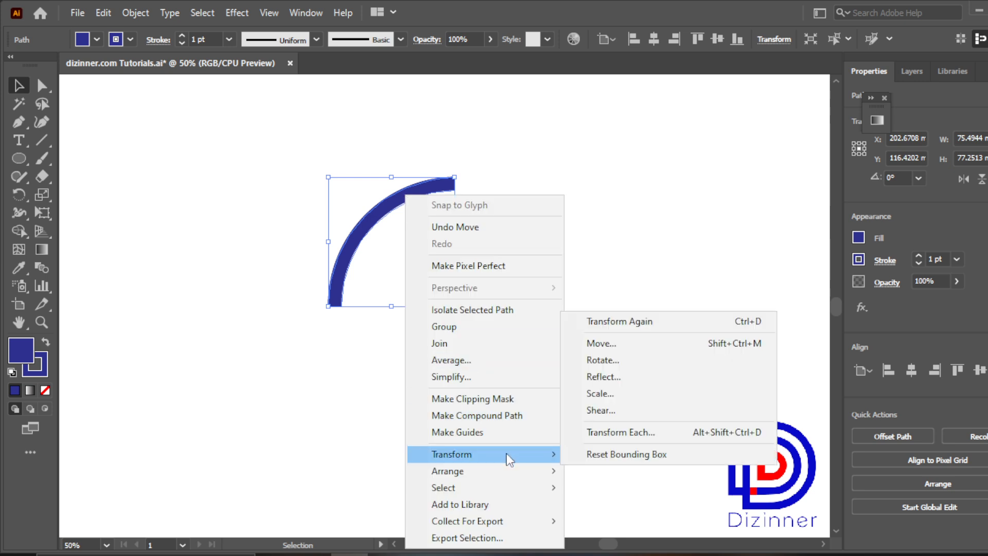
left_click(615, 376)
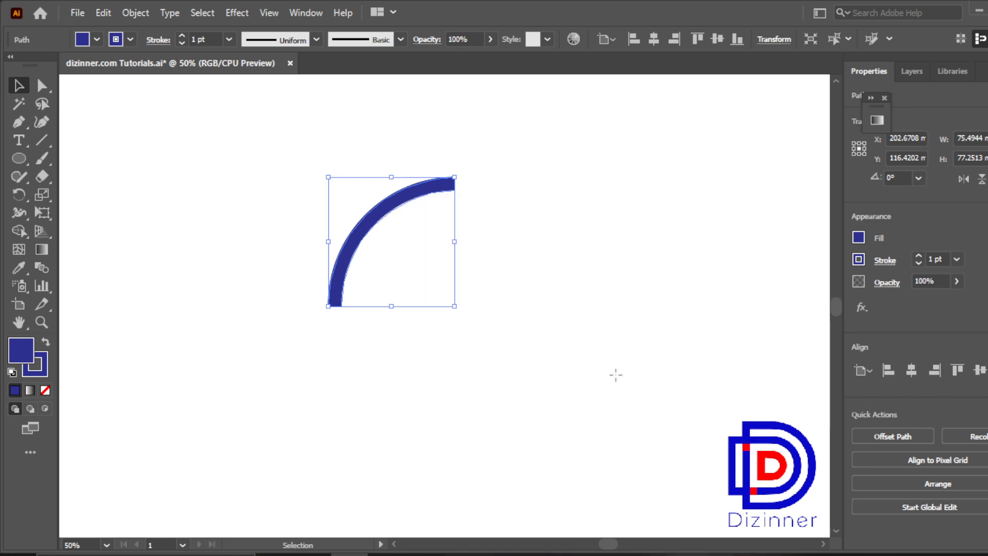
left_click(455, 384)
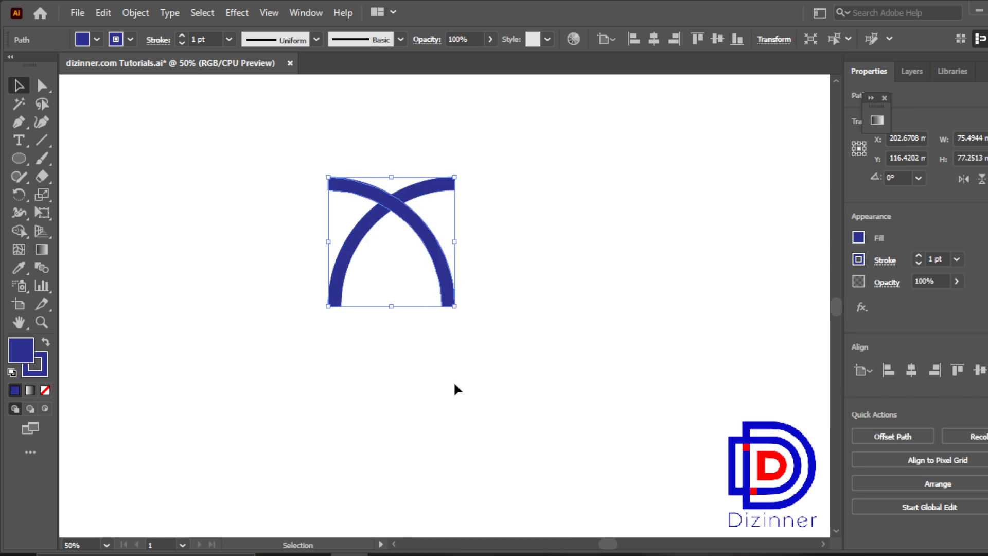
left_click(468, 384)
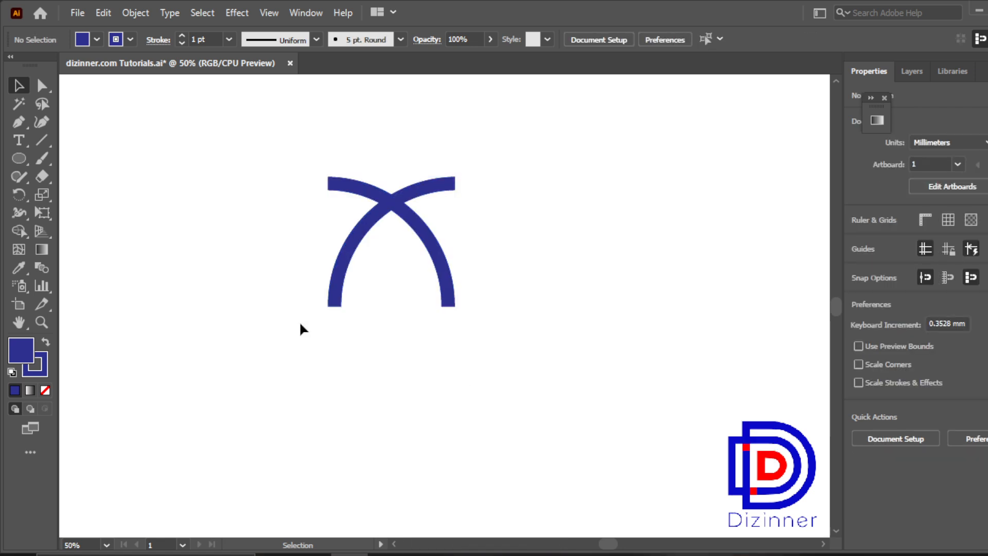
Create a copy of the two crossed arcs rotated by 90°
left_click_drag(292, 334, 533, 158)
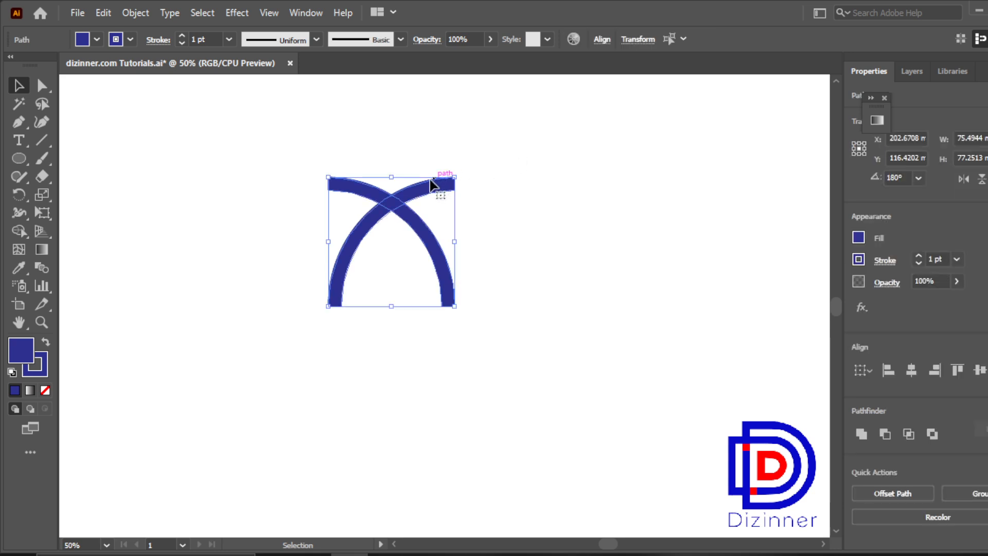
right_click(414, 222)
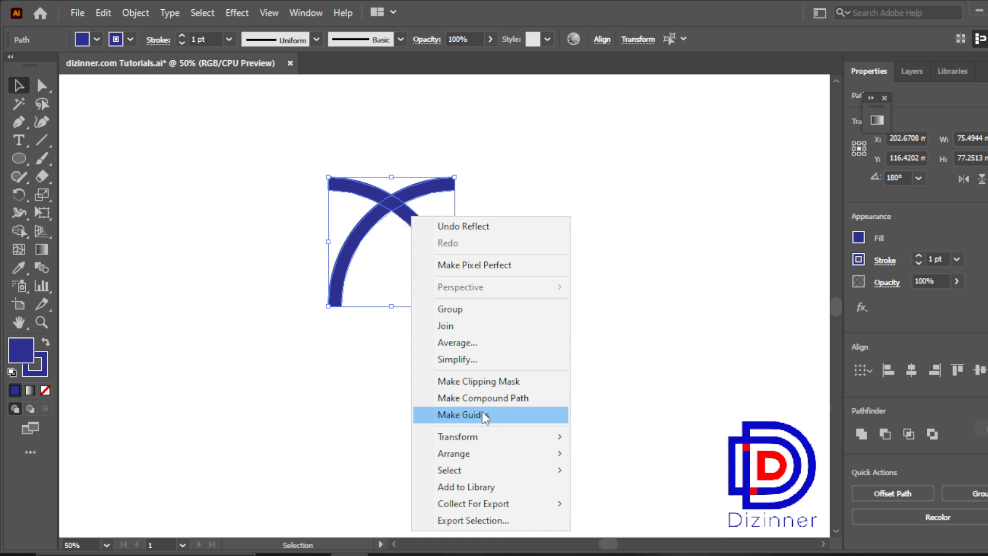
mouse_move(509, 439)
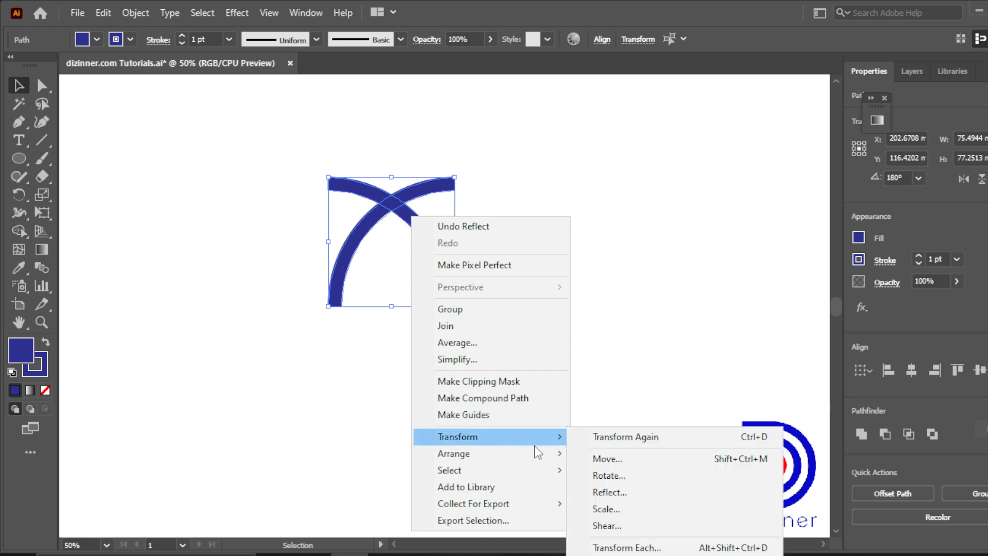
left_click(607, 476)
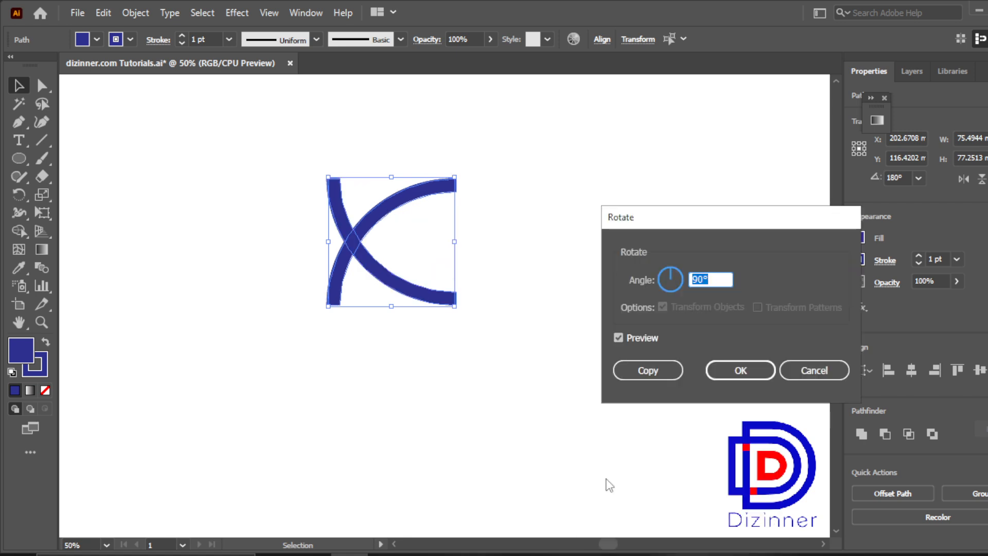
left_click(637, 381)
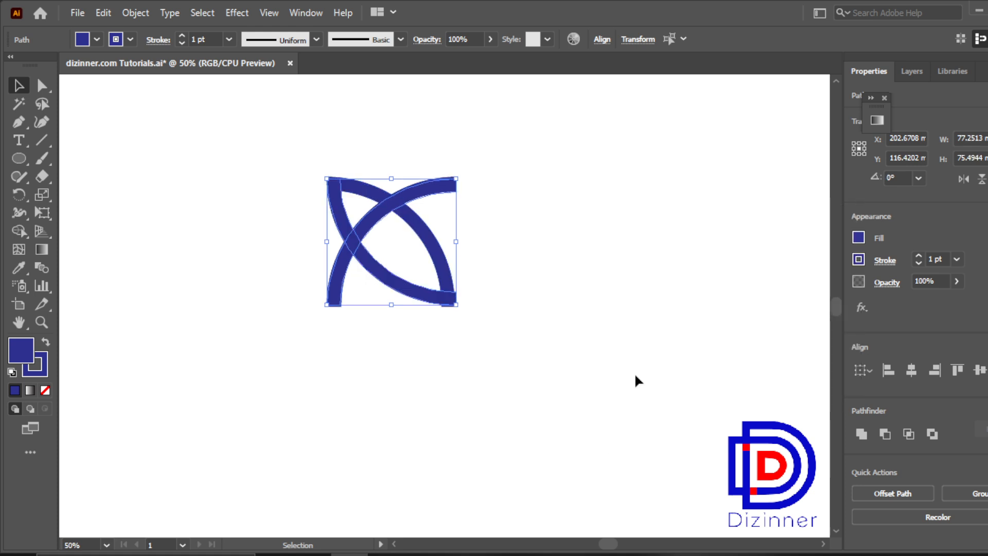
Create a left-to-right reflected copy of the rotated arc pair to complete the four-pointed motif
right_click(434, 302)
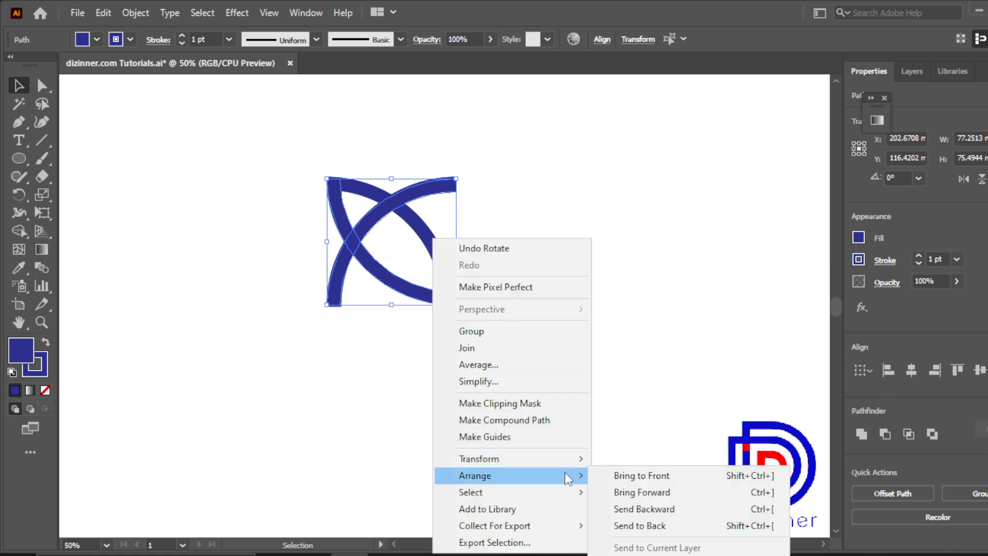
mouse_move(578, 456)
left_click(631, 382)
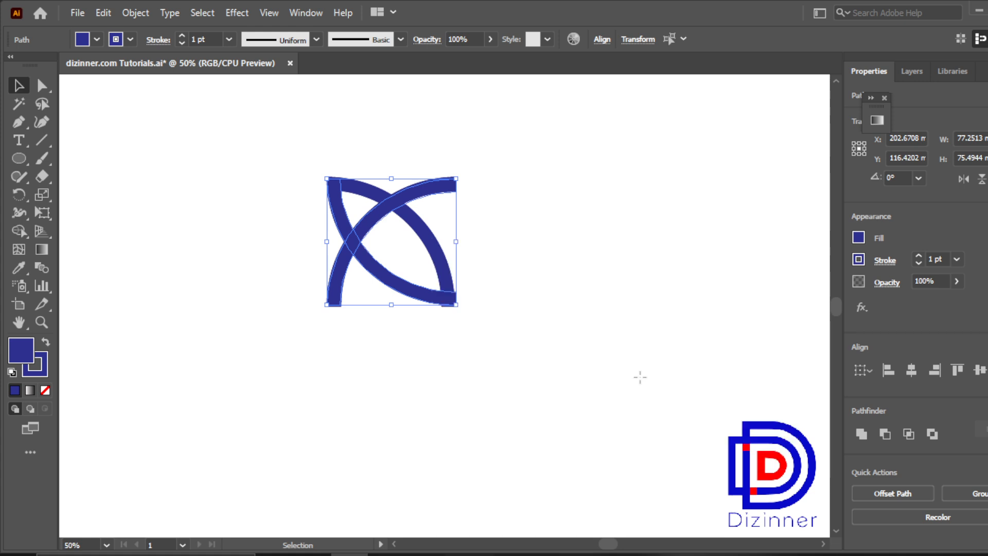
left_click(450, 379)
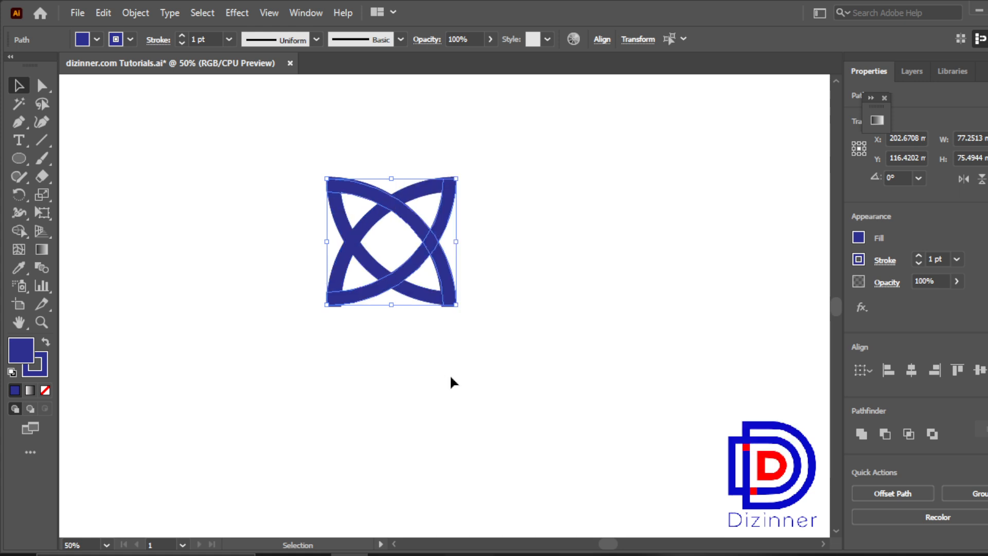
left_click(450, 382)
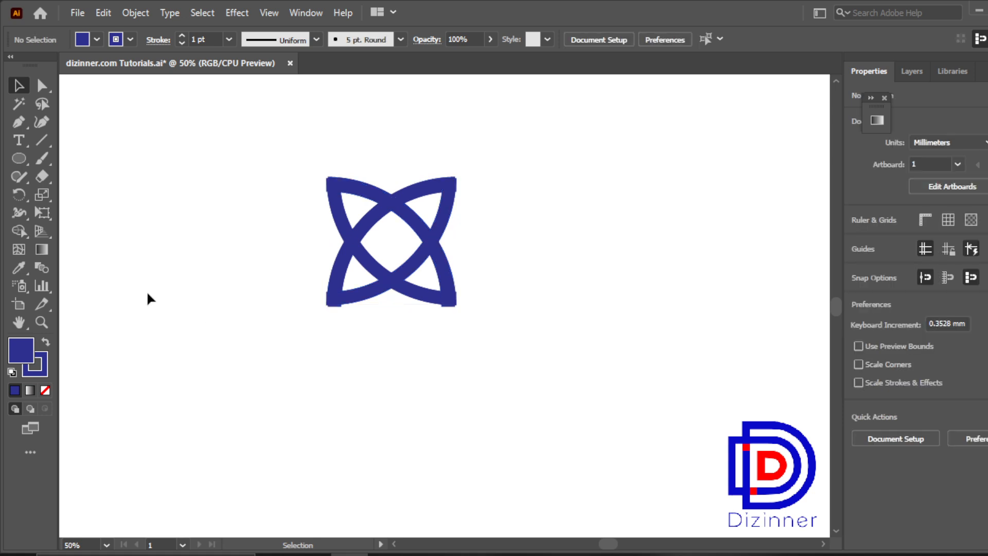
Select all the overlapping arcs of the motif for editing with the Shape Builder
left_click(41, 322)
left_click(411, 268)
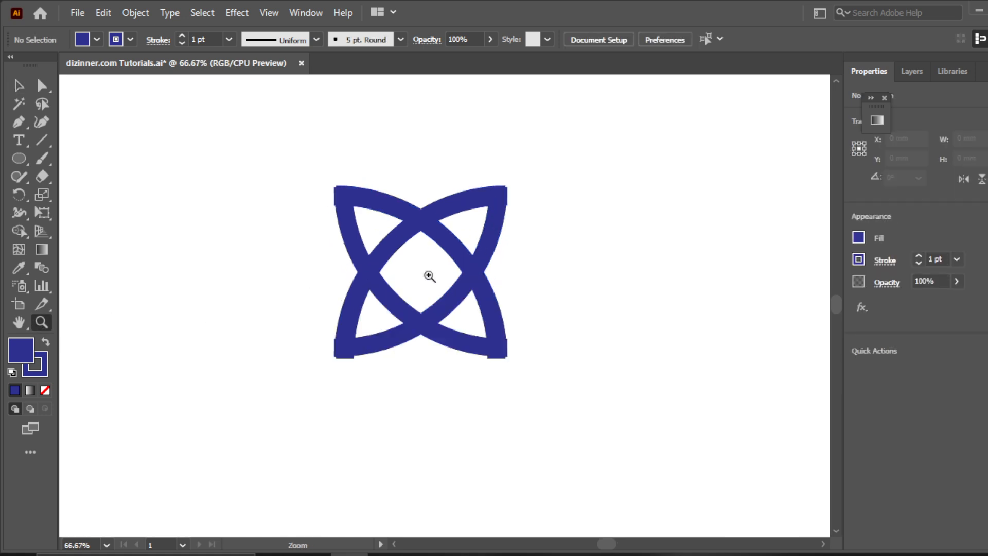
left_click(458, 297)
left_click(372, 251)
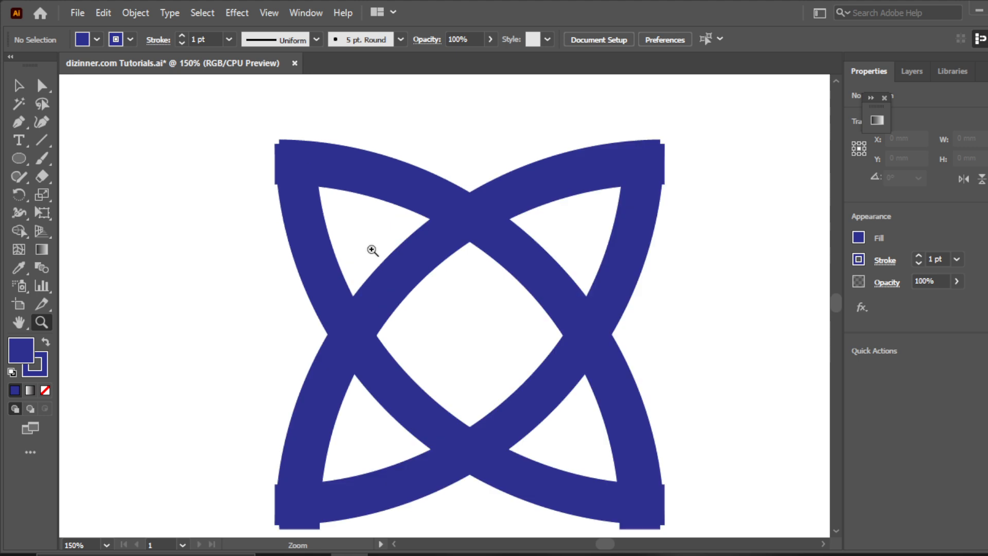
left_click(18, 322)
left_click_drag(351, 337, 365, 308)
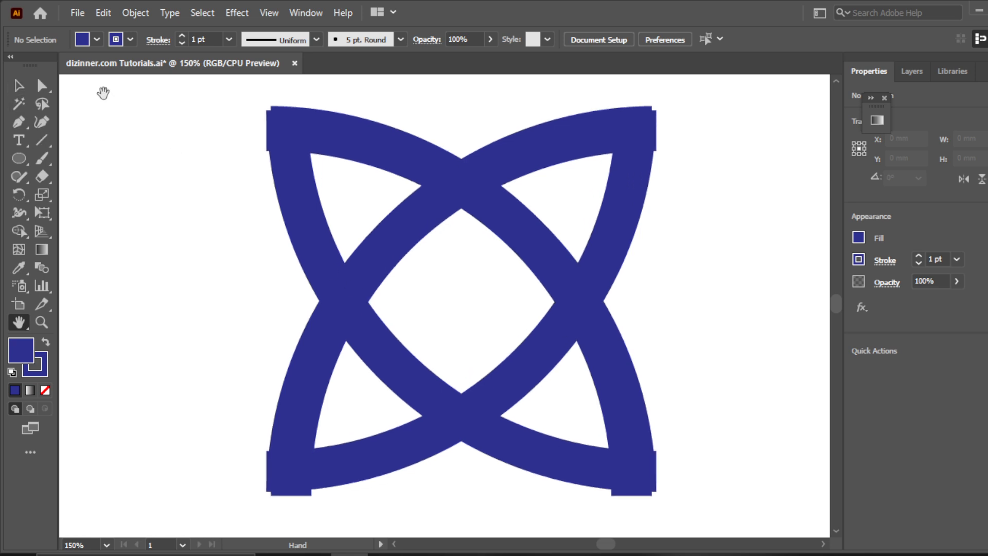
left_click(18, 85)
left_click_drag(175, 93, 724, 512)
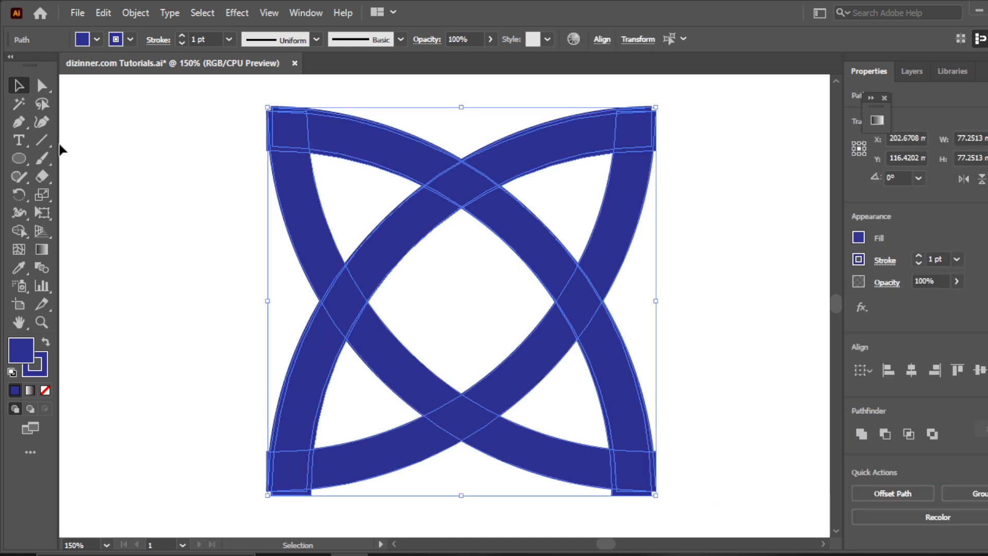
left_click(19, 230)
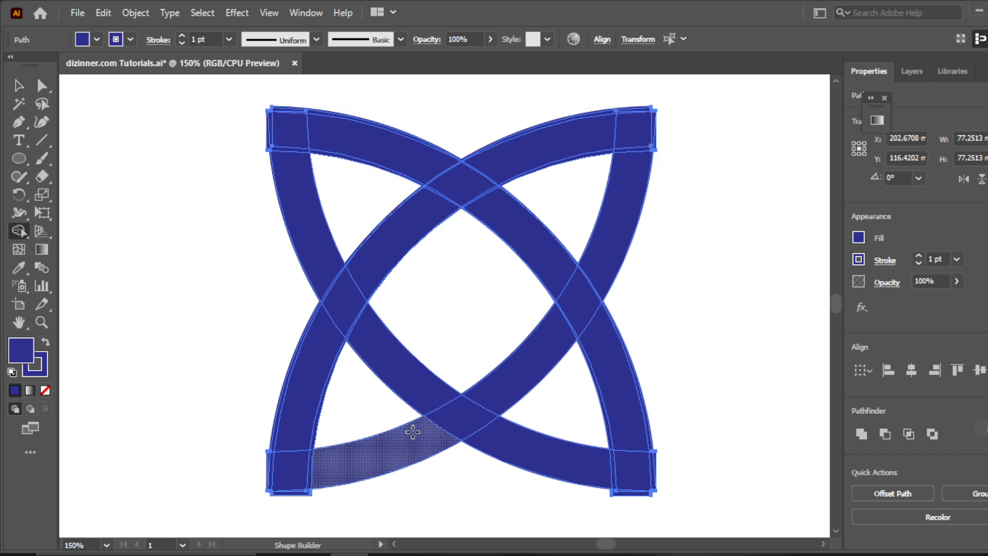
Set both the fill and the stroke to None for the Shape Builder
key("ctrl+space")
left_click(365, 492)
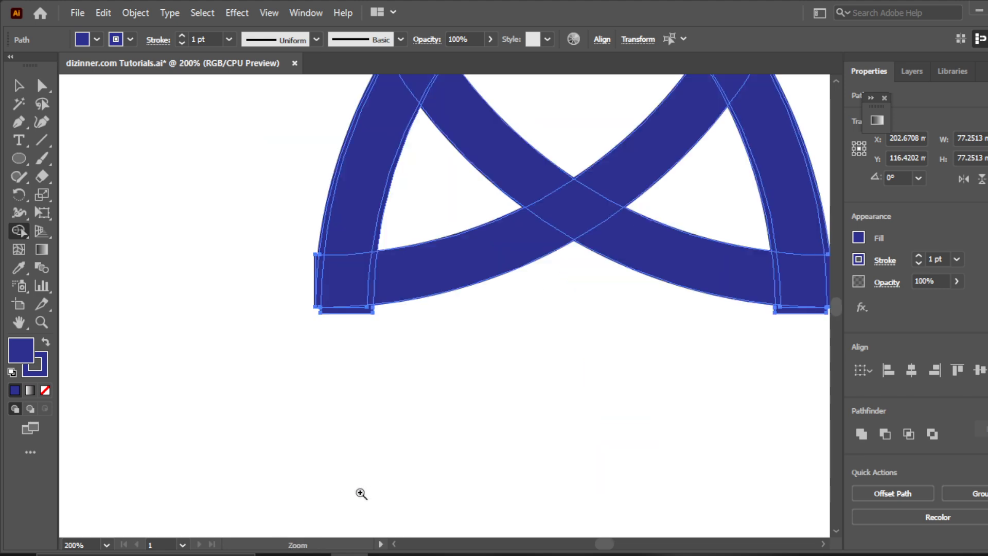
left_click(408, 342)
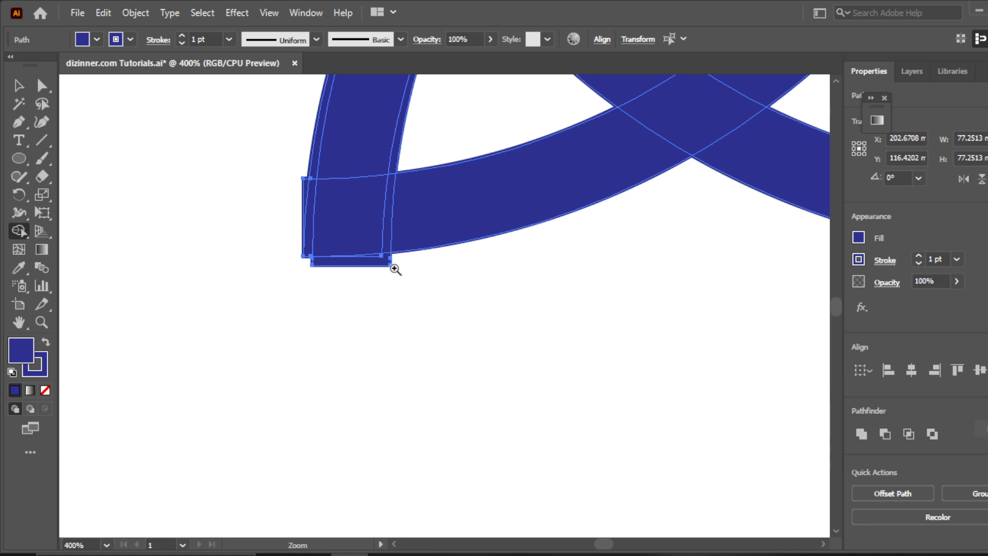
left_click(472, 321)
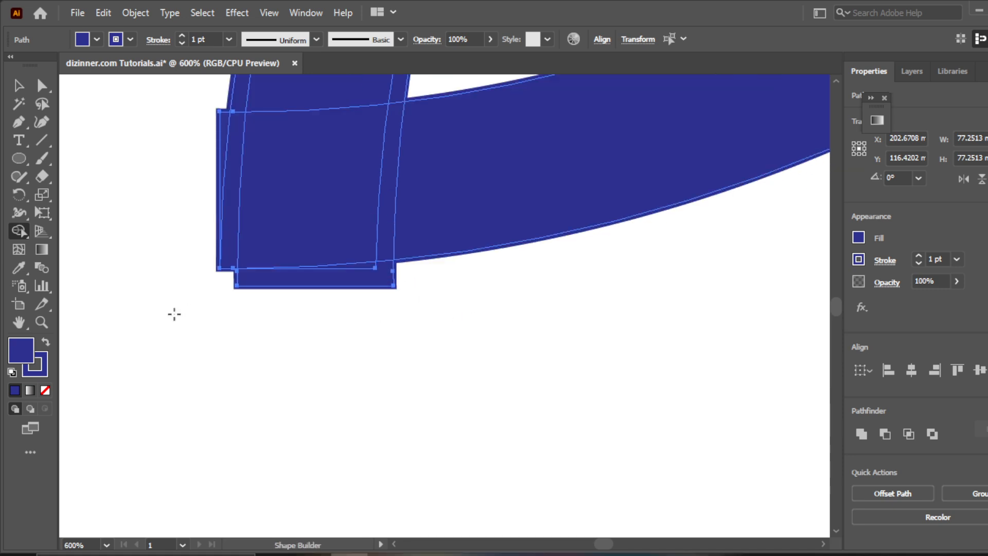
double_click(26, 344)
left_click(879, 276)
left_click(96, 38)
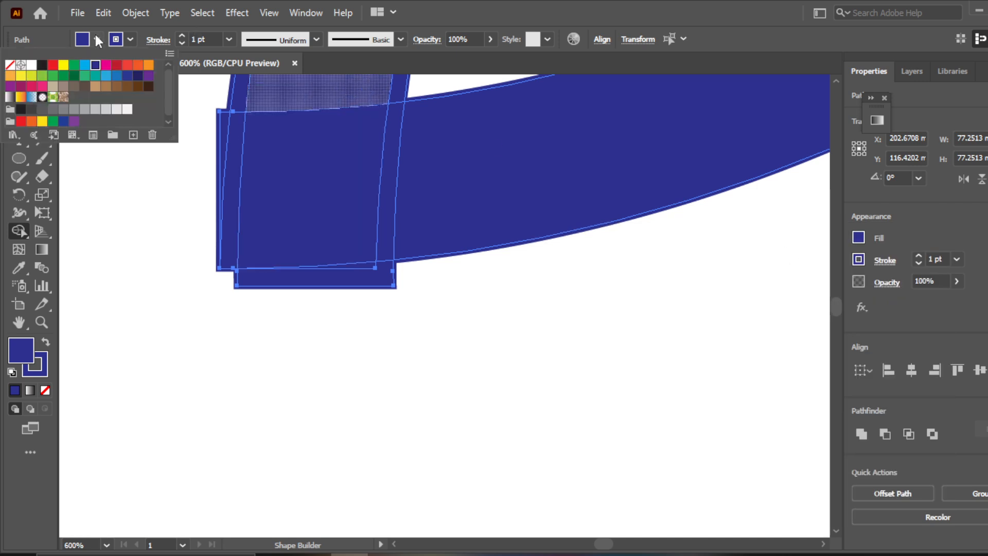
left_click(11, 66)
left_click(129, 39)
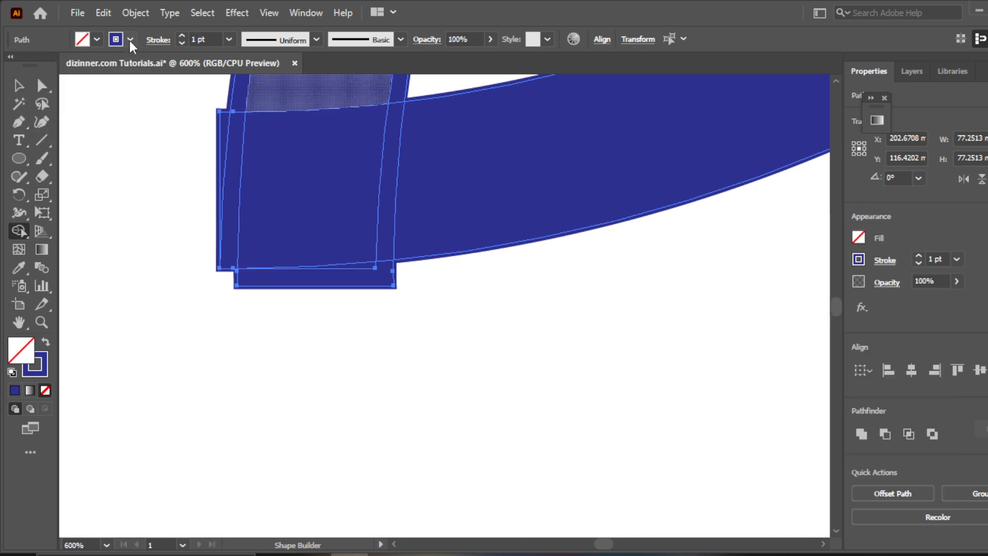
left_click(129, 39)
left_click(10, 65)
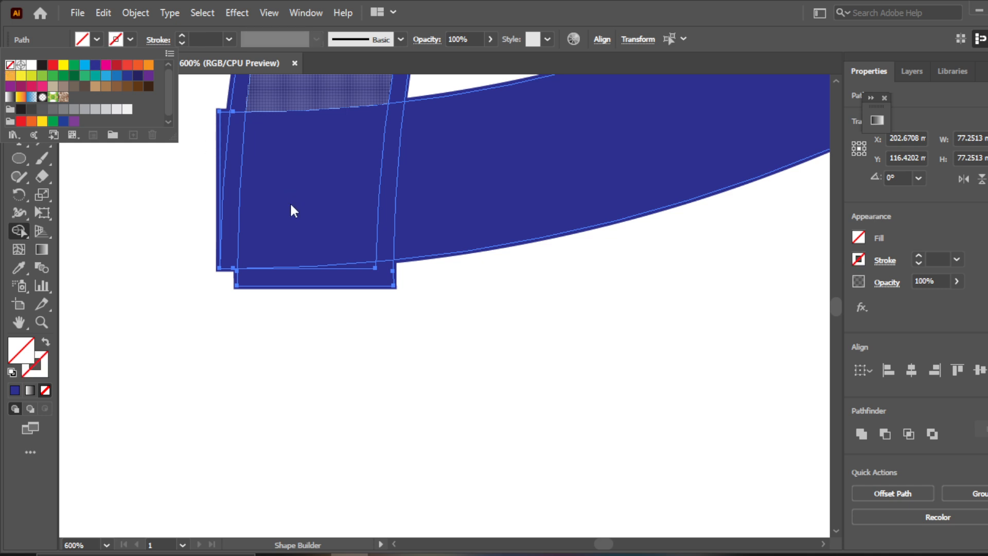
Clear the fill of the strip protruding below the motif's lower-left corner with the Shape Builder
left_click(332, 276)
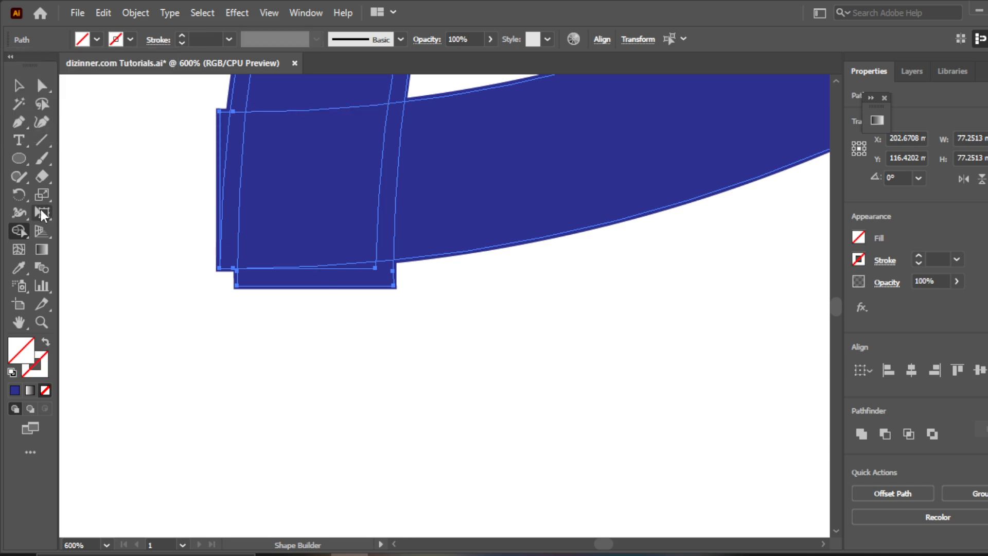
left_click(380, 282)
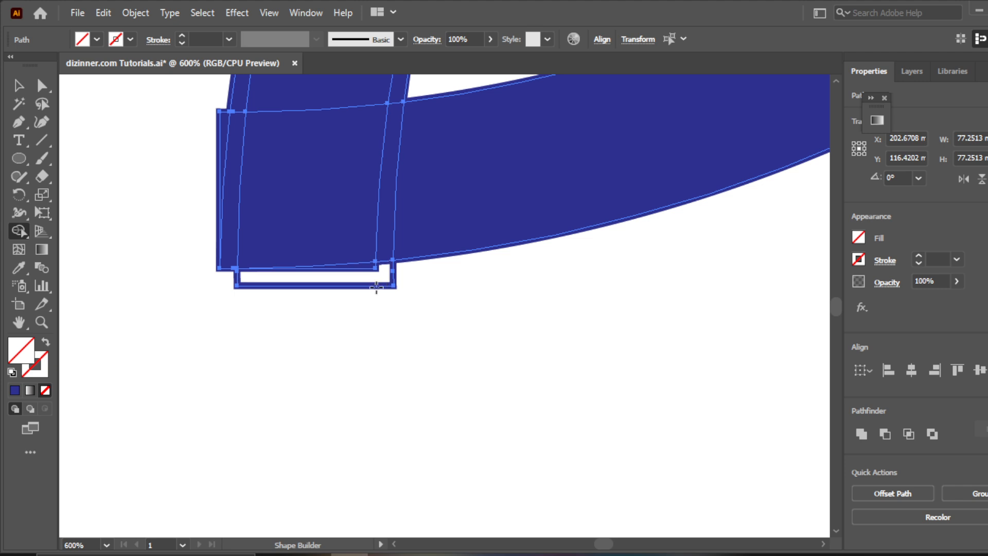
key("ctrl+space")
left_click(396, 281)
left_click(388, 311)
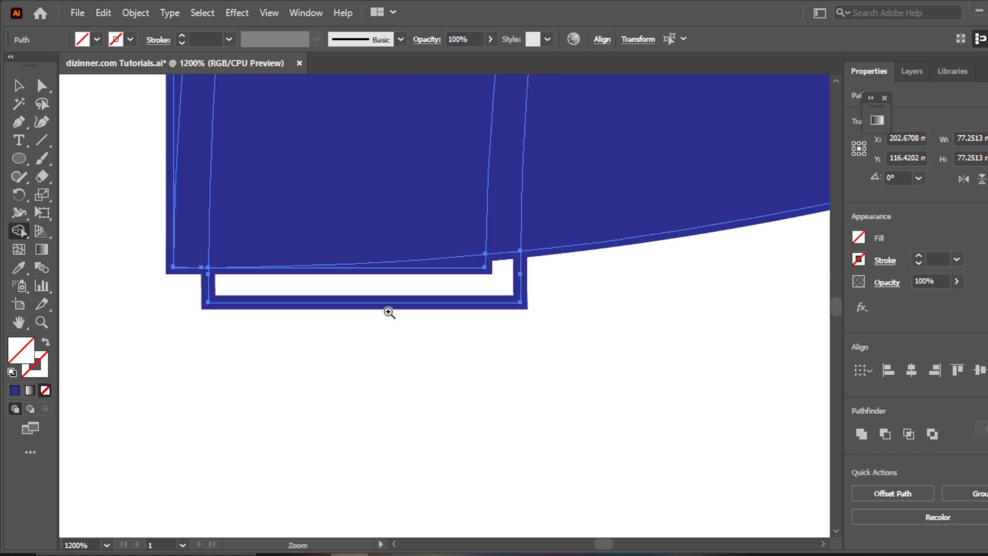
left_click(389, 312)
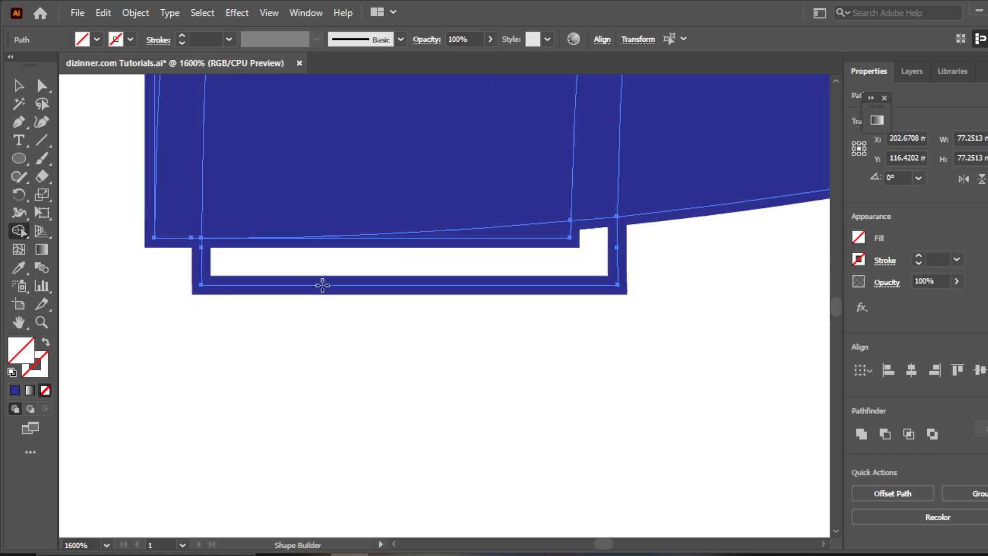
Set the stroke of the selected arcs to None
key("v")
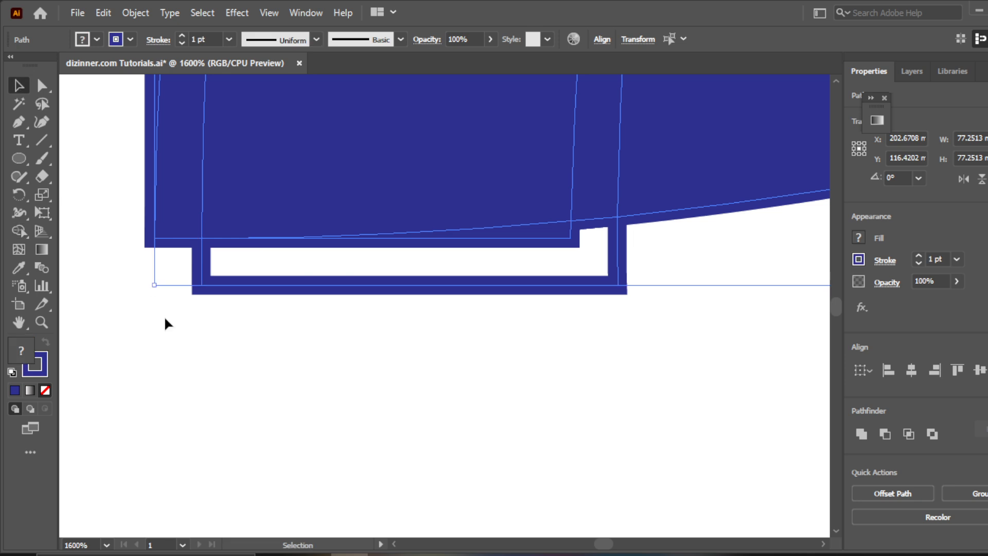
mouse_move(164, 362)
left_mouse_down()
mouse_move(394, 344)
mouse_move(691, 163)
mouse_move(691, 148)
left_mouse_up()
left_click(130, 39)
left_click(10, 65)
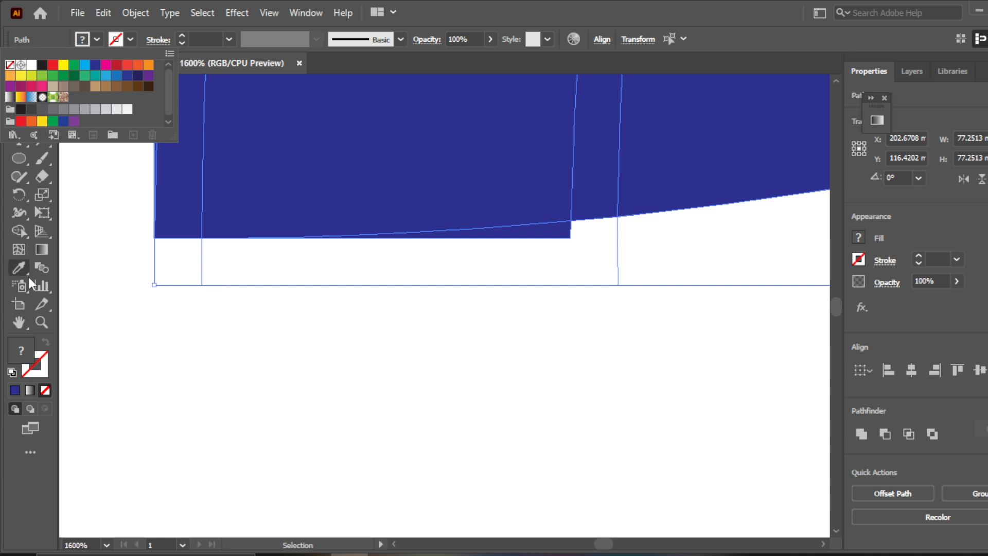
Clear the remaining sliver below the curved bottom edge of the lower-left corner with the Shape Builder
left_click(21, 226)
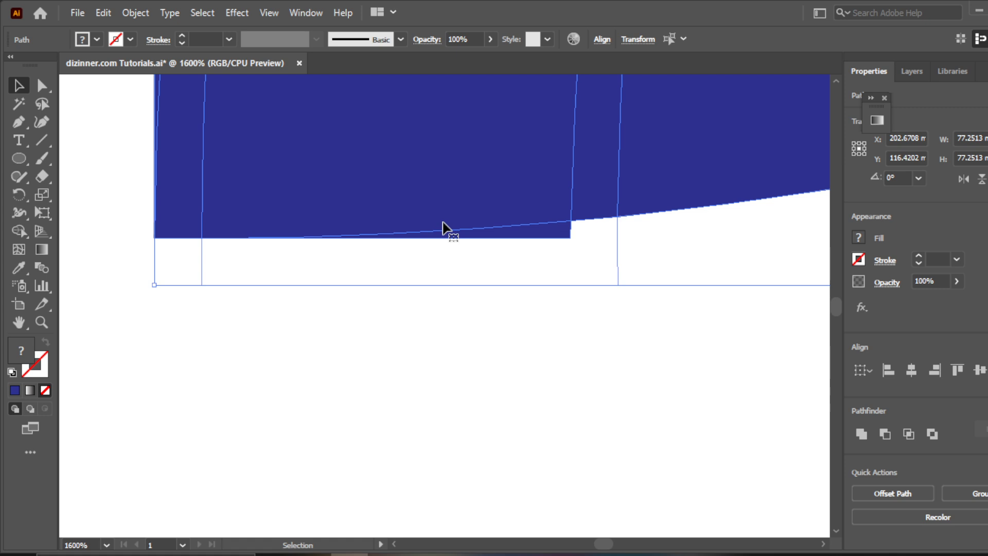
left_click(20, 232)
left_click(380, 260)
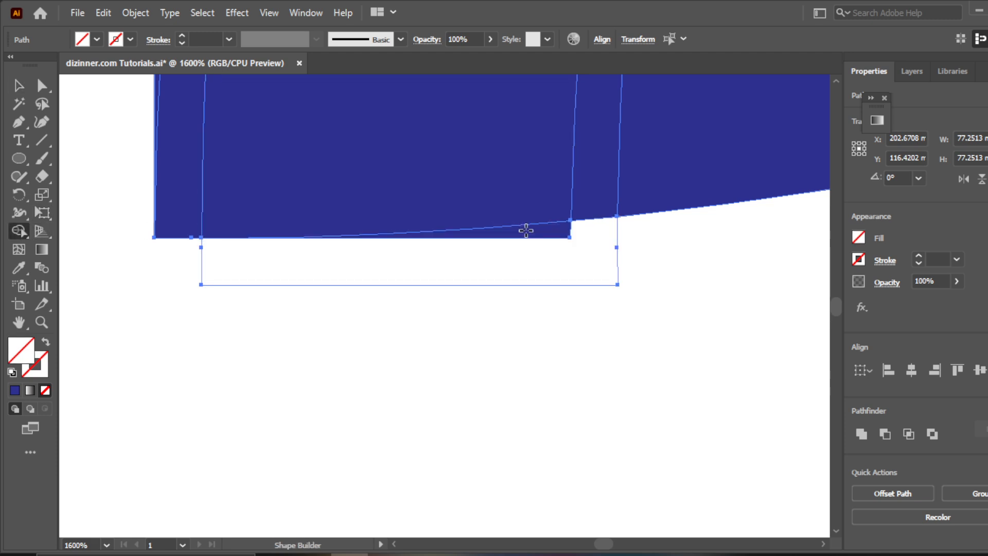
left_click(538, 235)
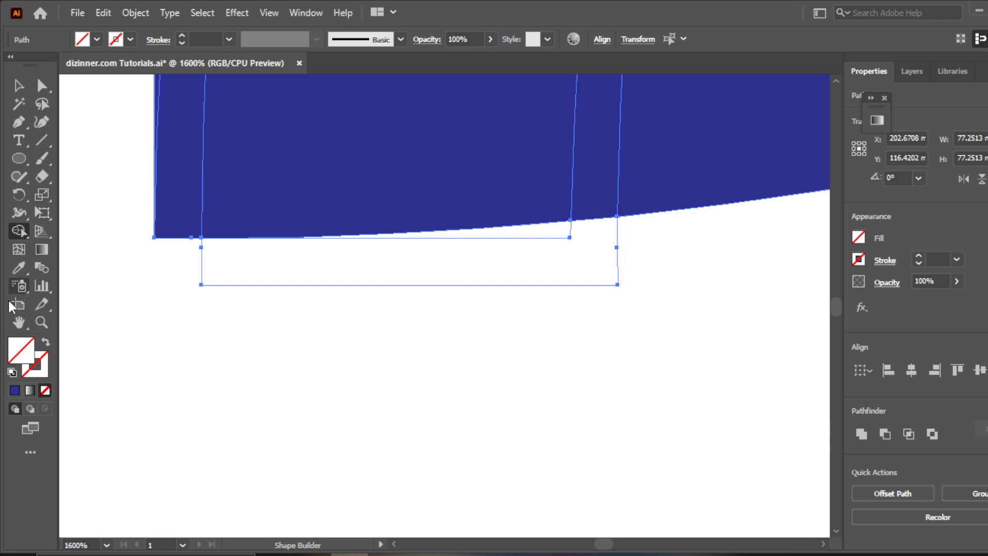
Clear the narrow sliver outside the curved left edge of the lower-left corner with the Shape Builder
left_click(41, 323)
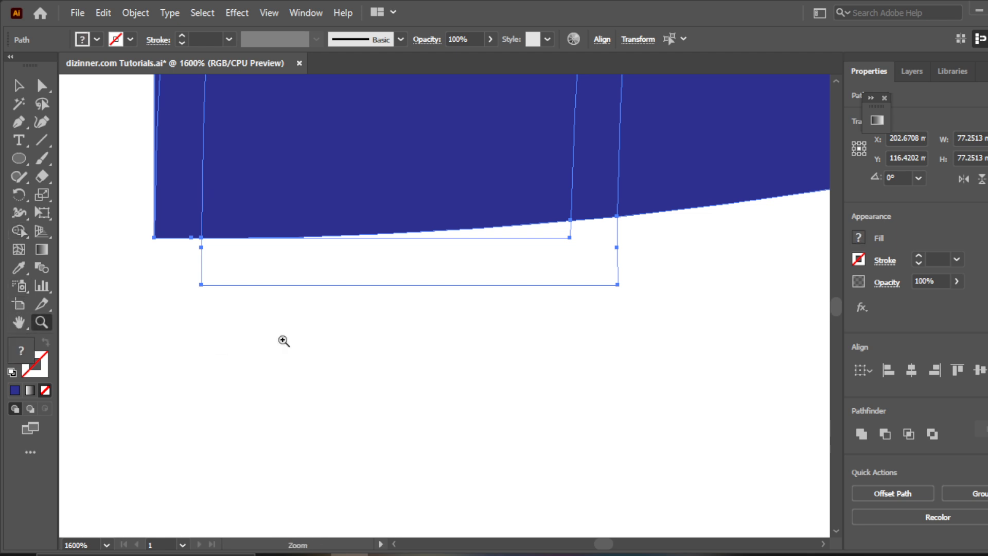
left_click(364, 323, "alt")
left_click(364, 323, "alt")
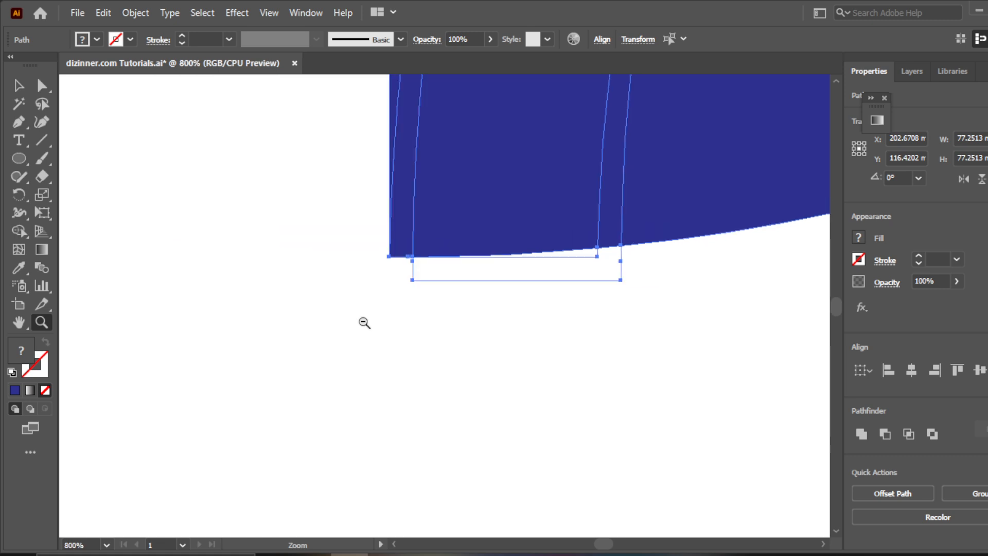
left_click(19, 322)
left_click_drag(549, 195, 457, 351)
left_click_drag(491, 199, 478, 229)
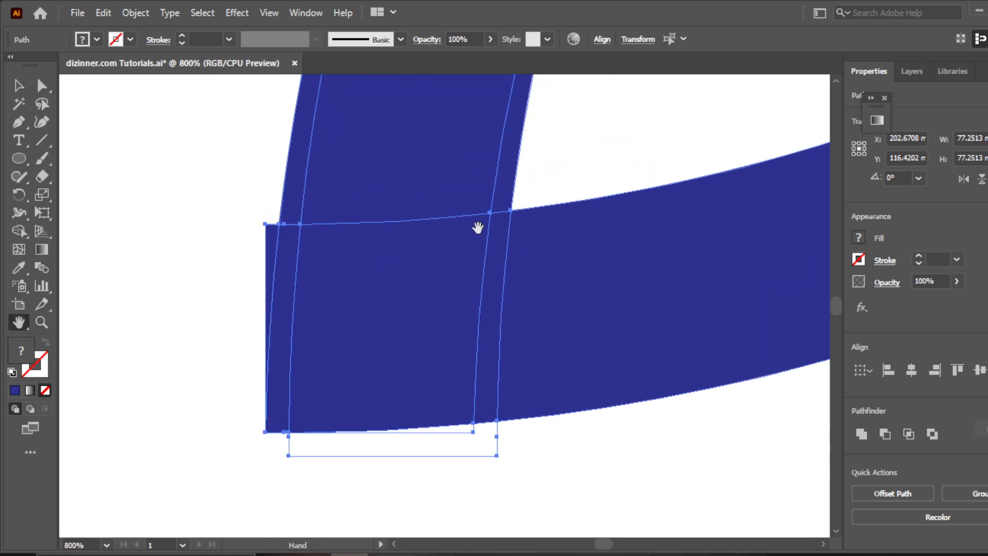
left_click(19, 86)
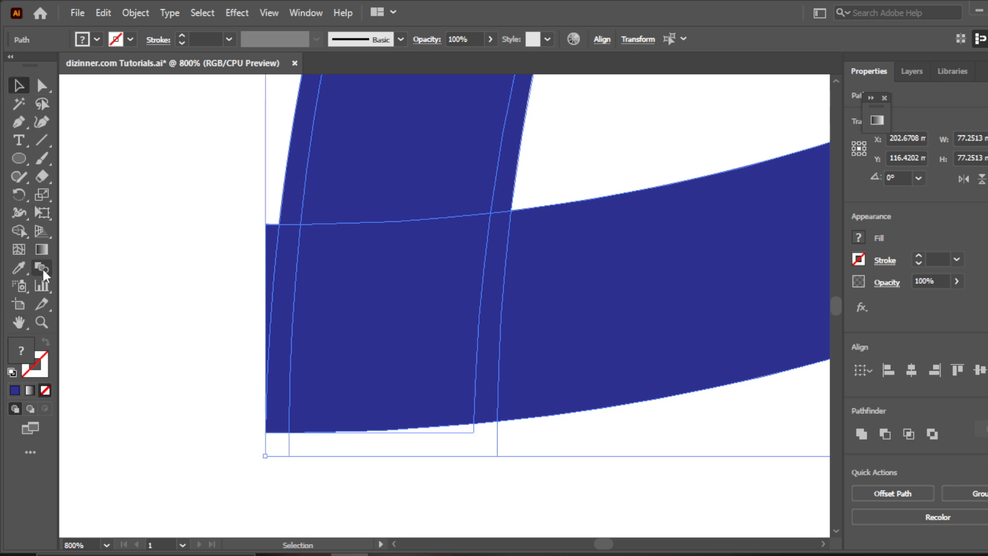
left_click(17, 231)
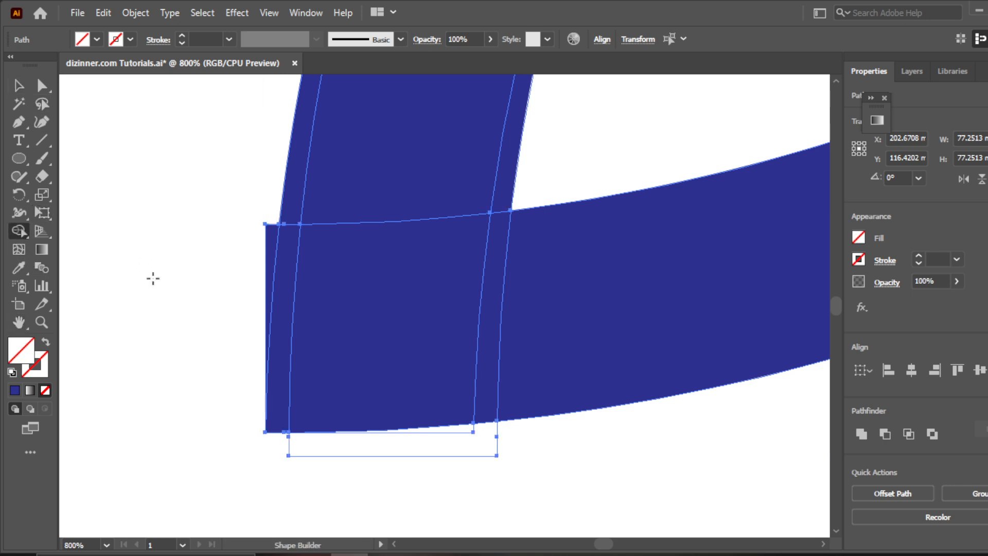
left_click(268, 232, "alt")
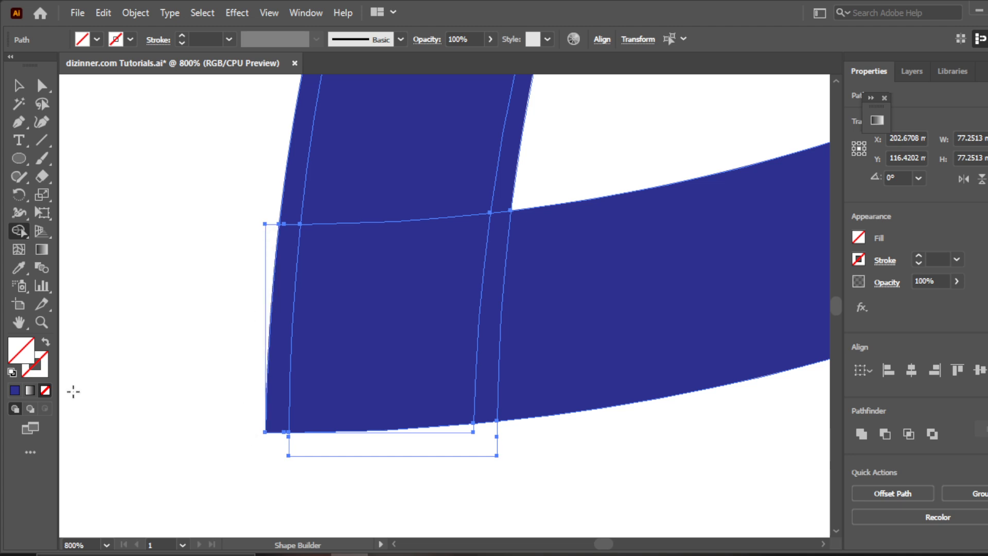
Select the overlapping arcs that meet at the motif's lower-right corner
left_click(18, 324)
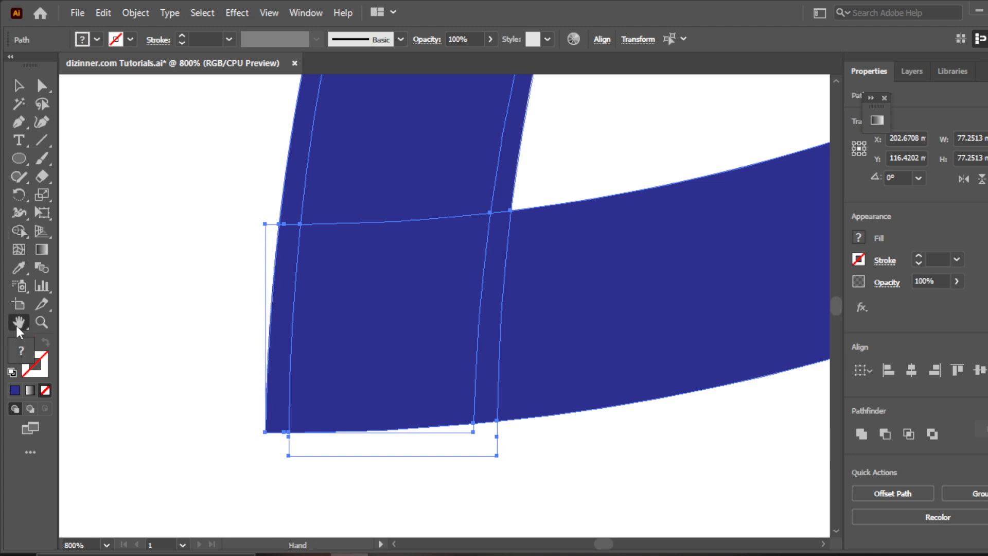
left_click_drag(392, 285, 261, 389)
left_click_drag(444, 314, 353, 261)
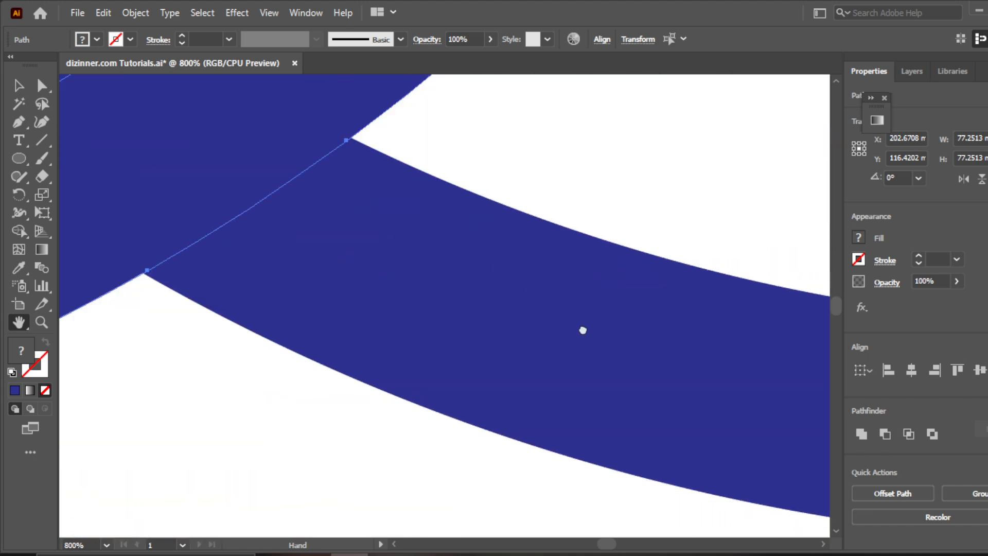
left_click_drag(582, 329, 453, 298)
key("z")
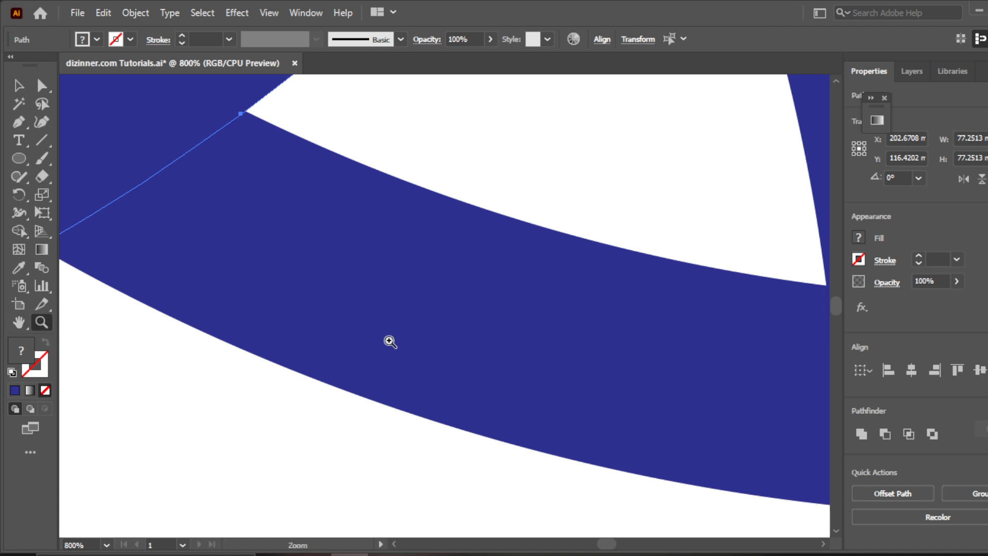
left_click(439, 333, "alt")
left_click(439, 333, "alt")
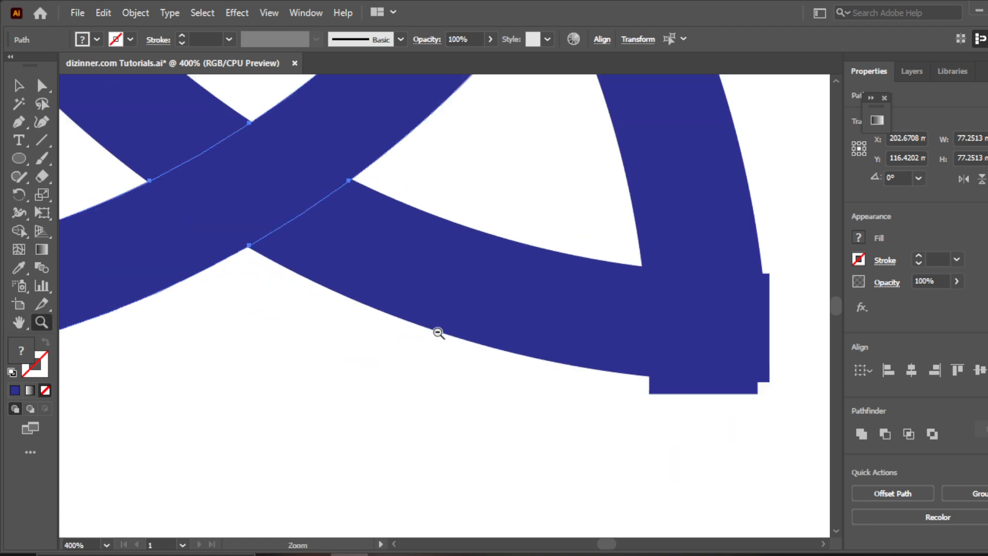
left_click(439, 334, "alt")
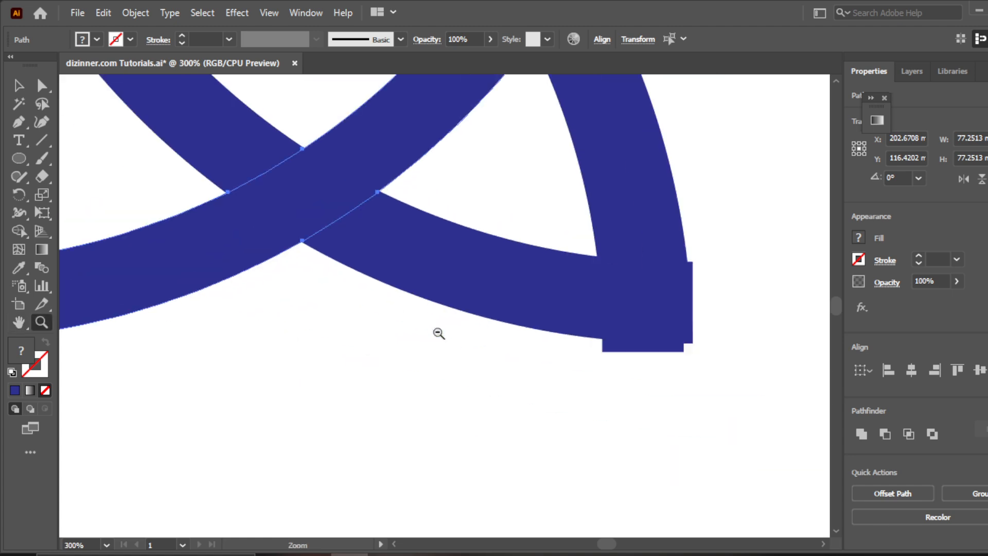
left_click(723, 330, "alt")
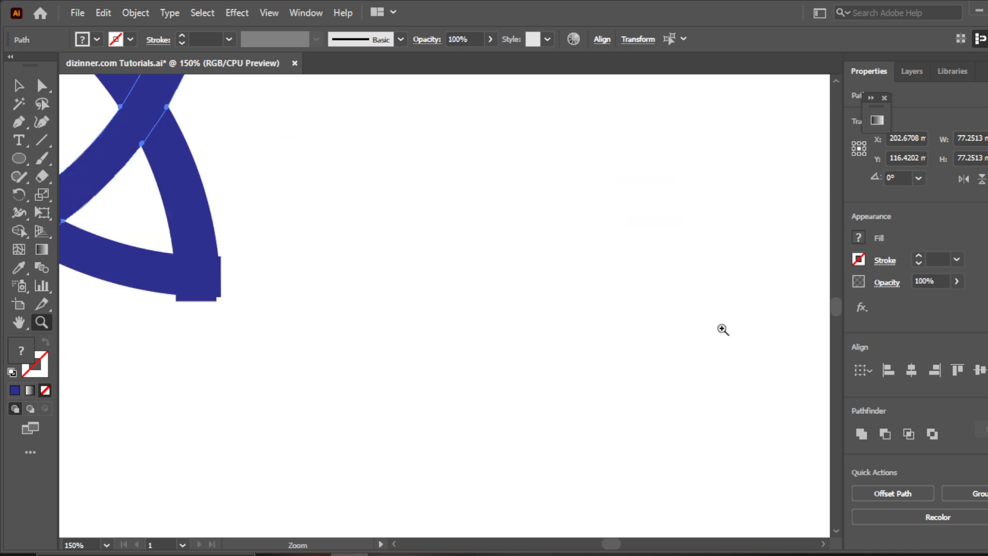
left_click(200, 269)
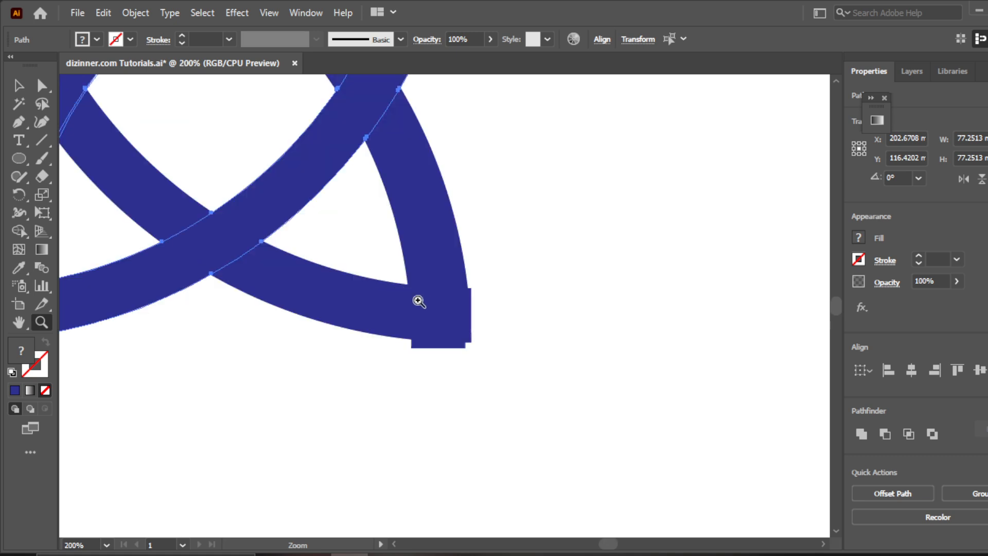
left_click(426, 302)
left_click(19, 86)
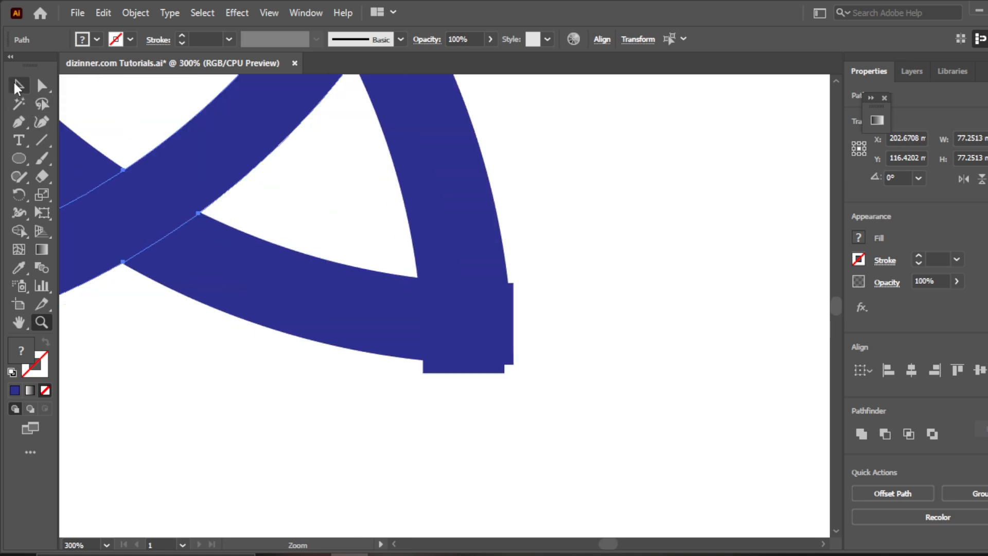
key("ctrl+a")
left_click(19, 230)
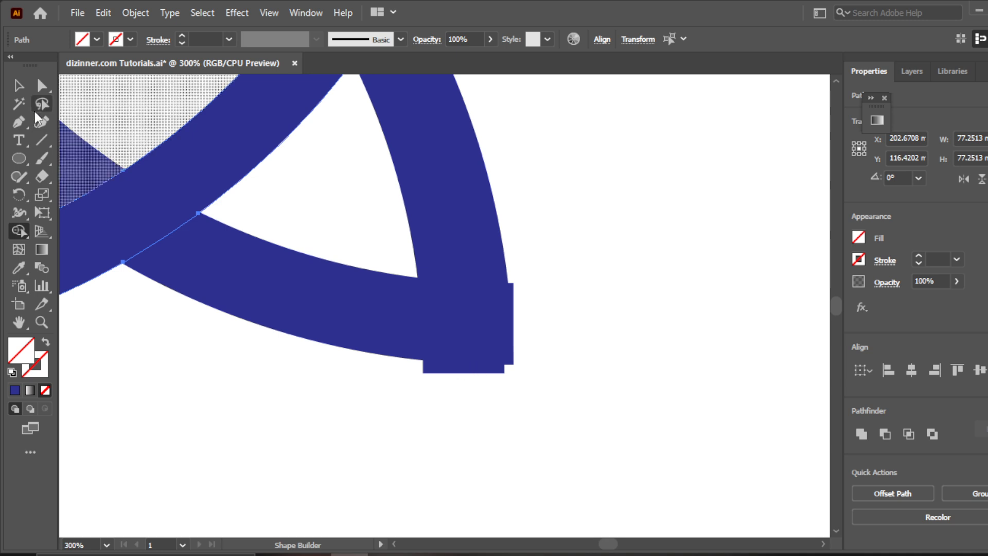
key("v")
left_click(562, 204)
left_click_drag(594, 122, 107, 421)
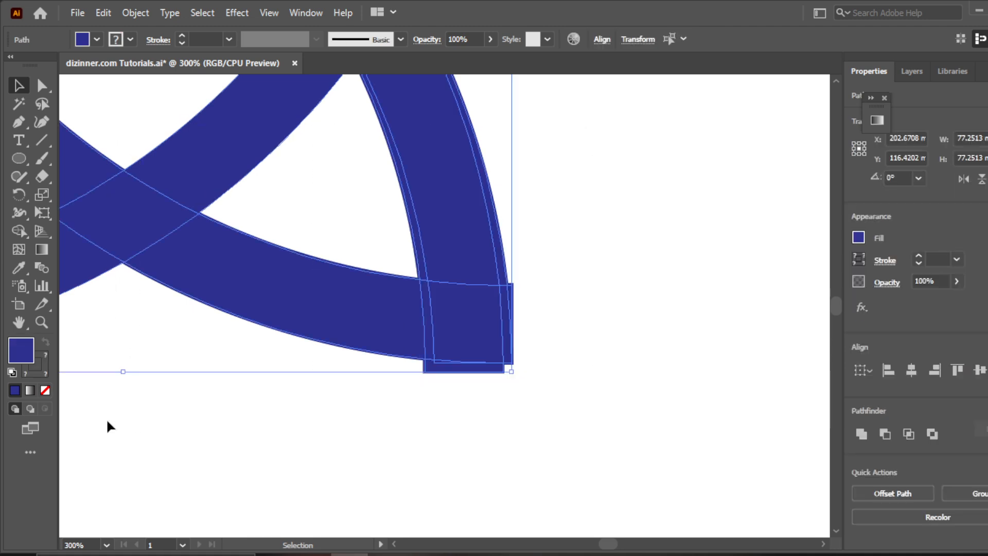
Set both fill and stroke to None for the Shape Builder on the lower-right corner arcs
left_click(13, 229)
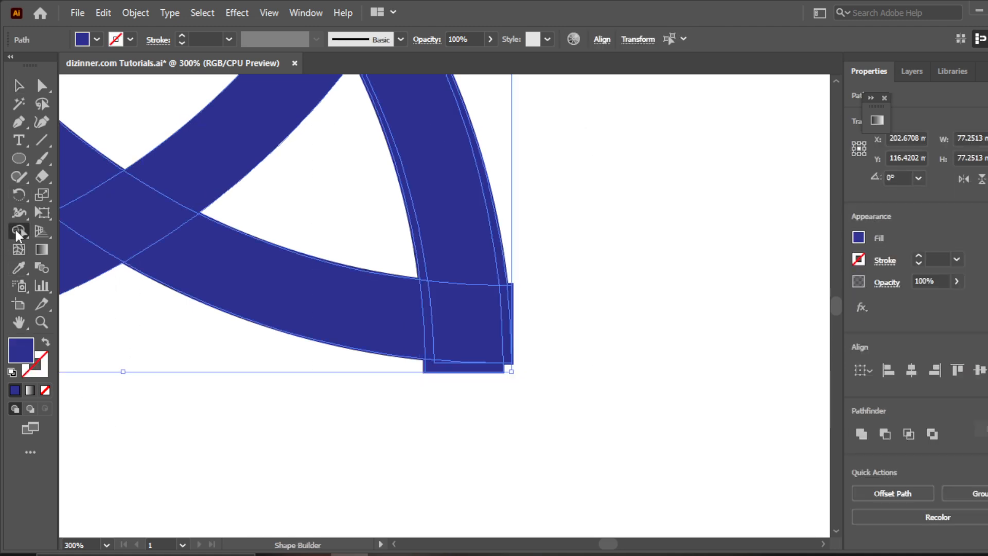
left_click(467, 369)
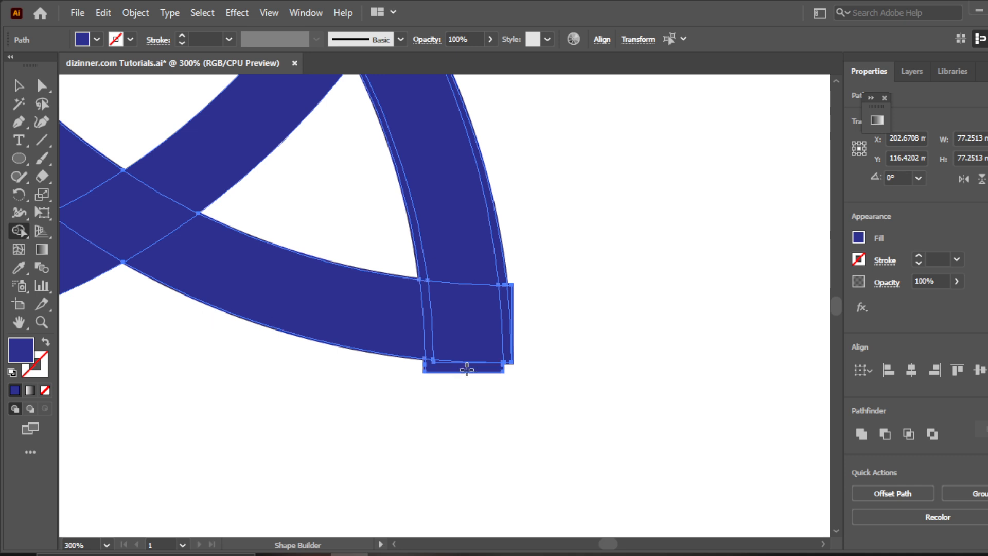
left_click(45, 342)
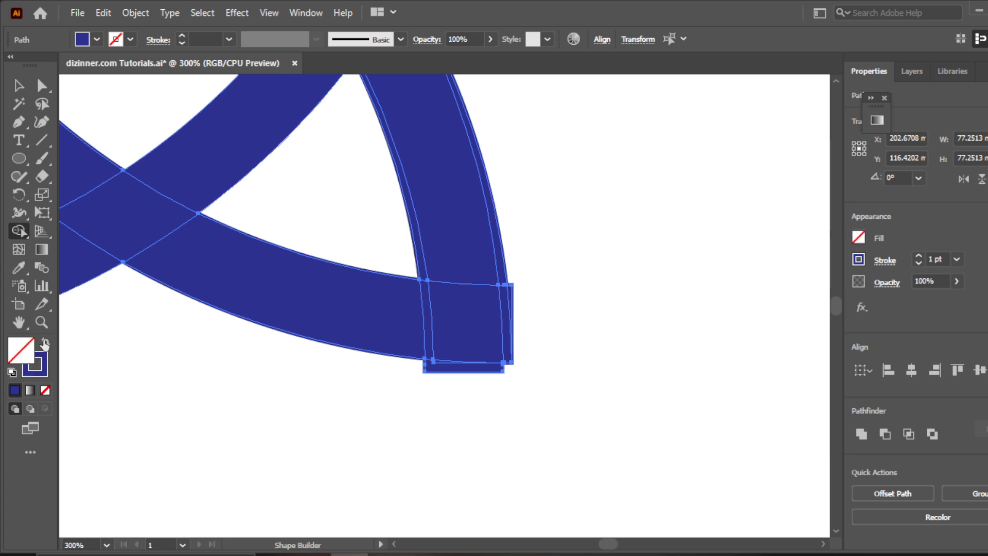
left_click(130, 39)
left_click(9, 65)
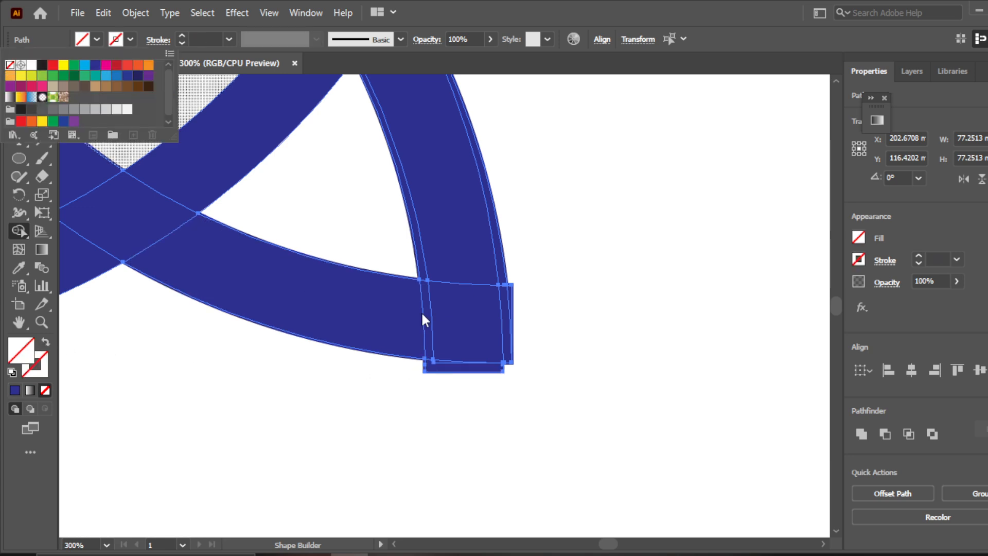
Clear the fill of the pieces protruding below and beside the lower-right corner with the Shape Builder
left_click(457, 370)
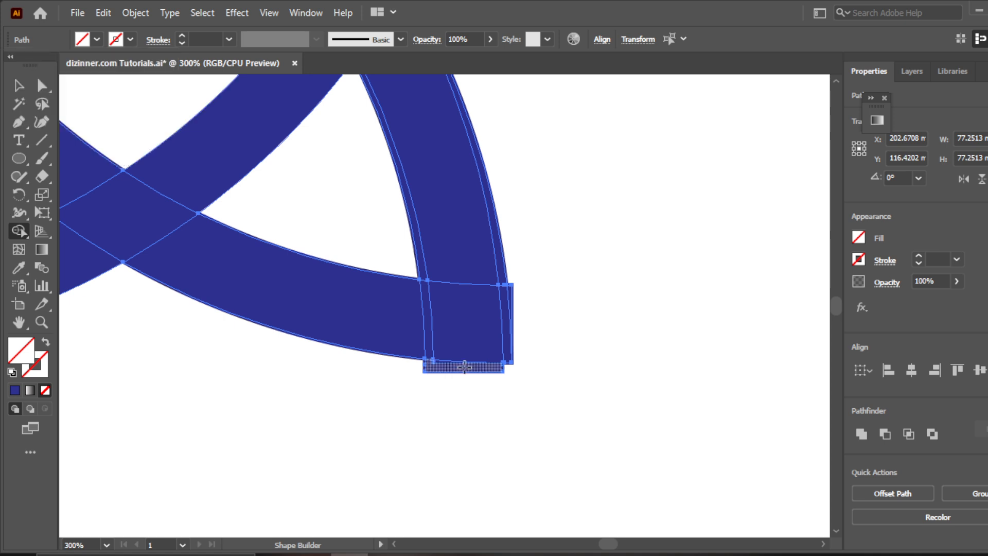
left_click(464, 367)
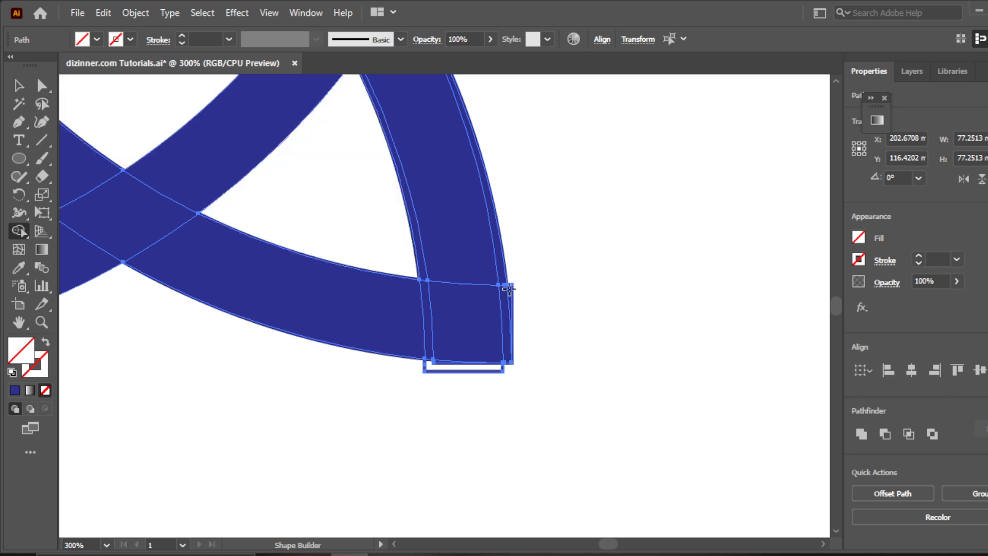
key("ctrl+space")
left_click(495, 342, "ctrl")
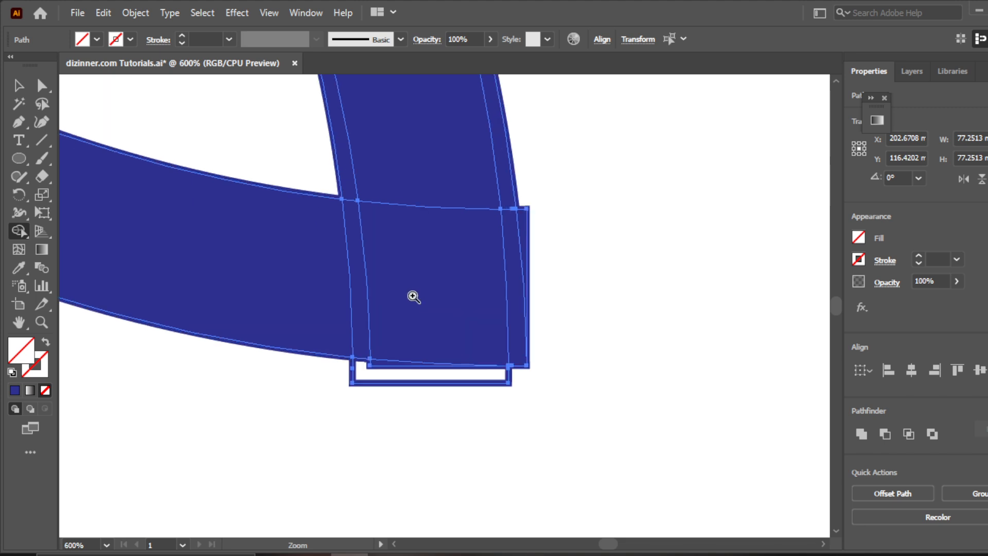
Select only the outlined strip below the lower-right corner and set its stroke to None
left_click(19, 85)
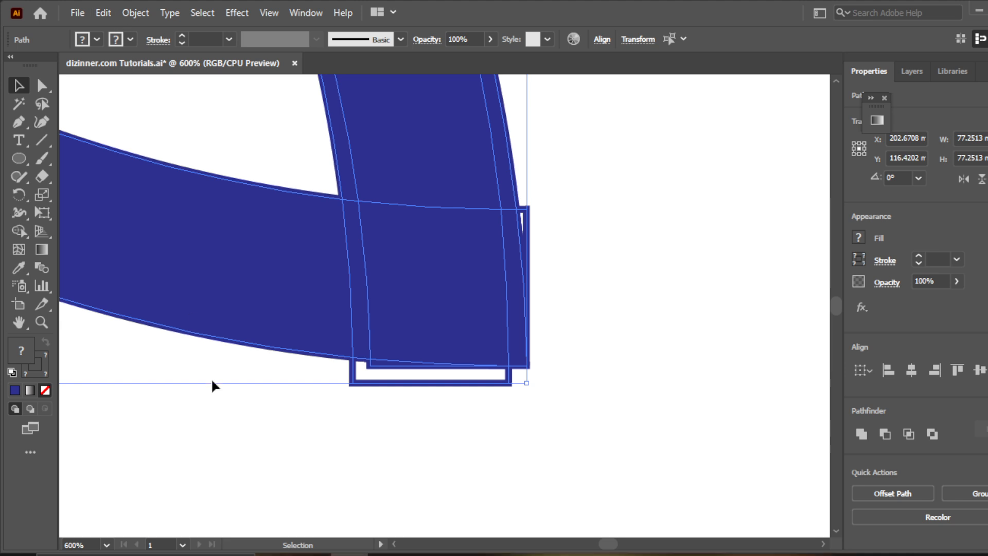
left_click(226, 436)
left_click(371, 383)
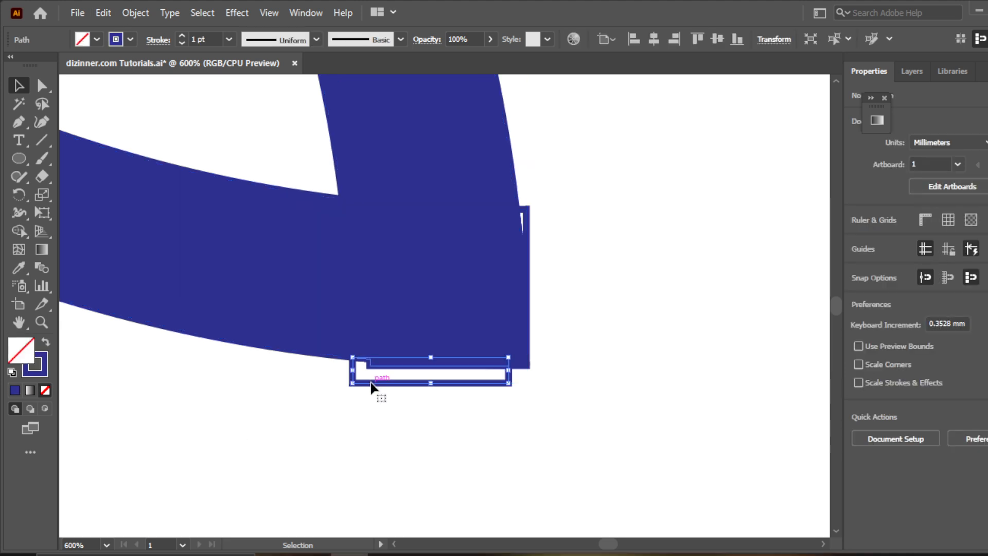
left_click(115, 41)
left_click(10, 65)
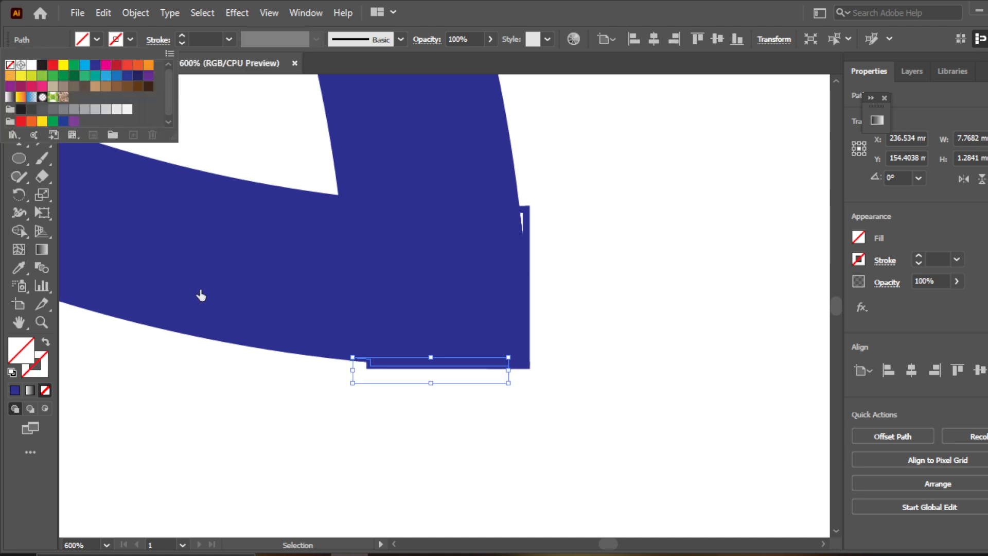
Set the stroke of the thin sliver along the outer side of the lower-right corner to None
left_click(285, 415)
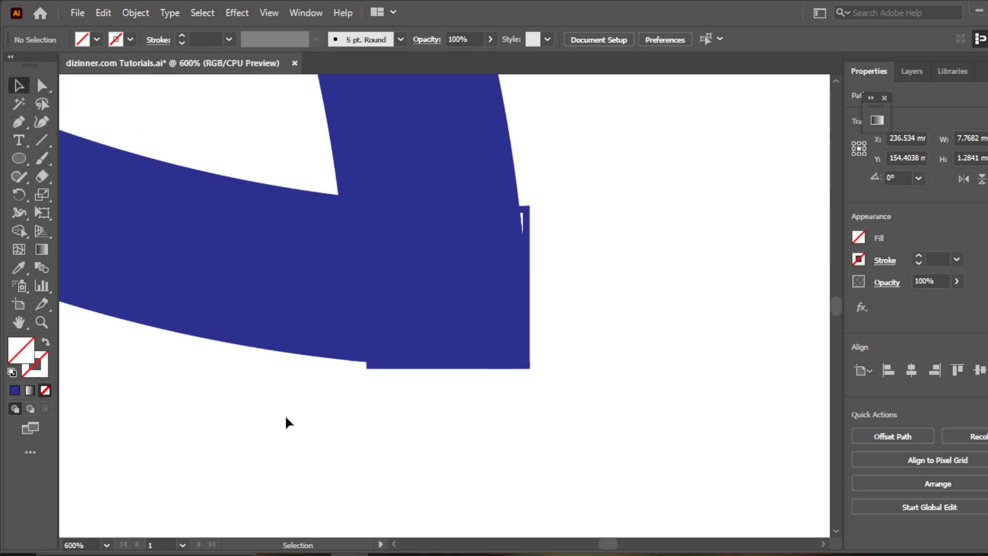
left_click(527, 211)
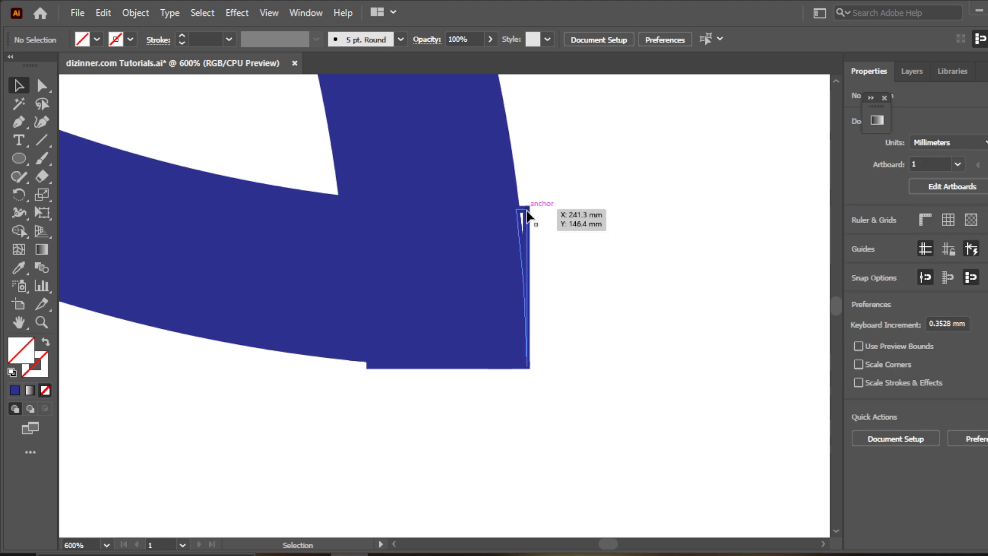
left_click(93, 40)
left_click(128, 39)
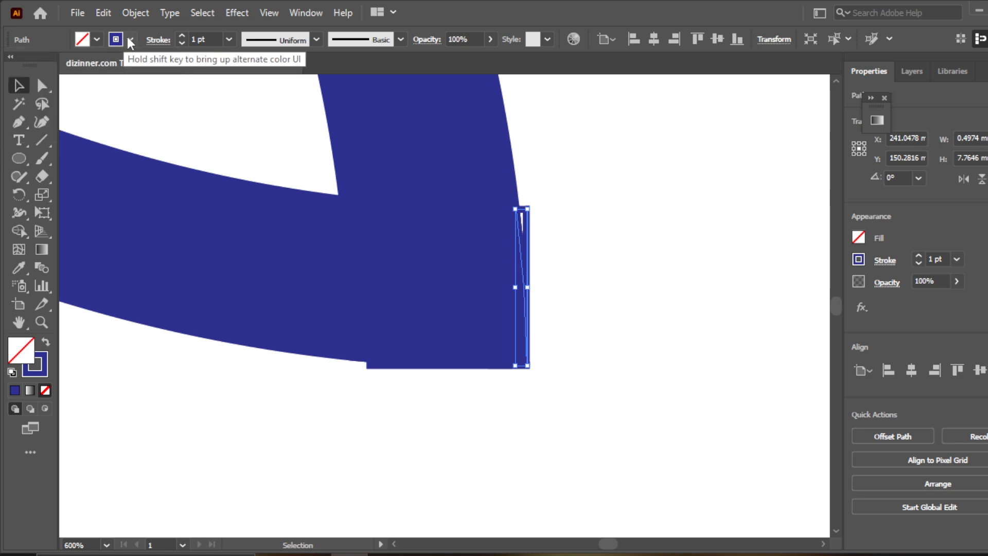
left_click(129, 39)
left_click(10, 65)
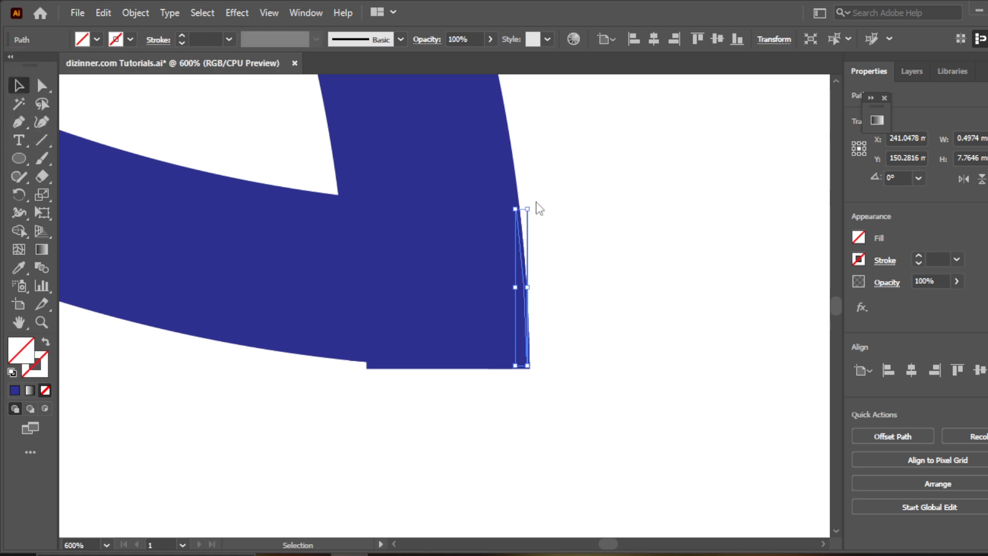
left_click(575, 196)
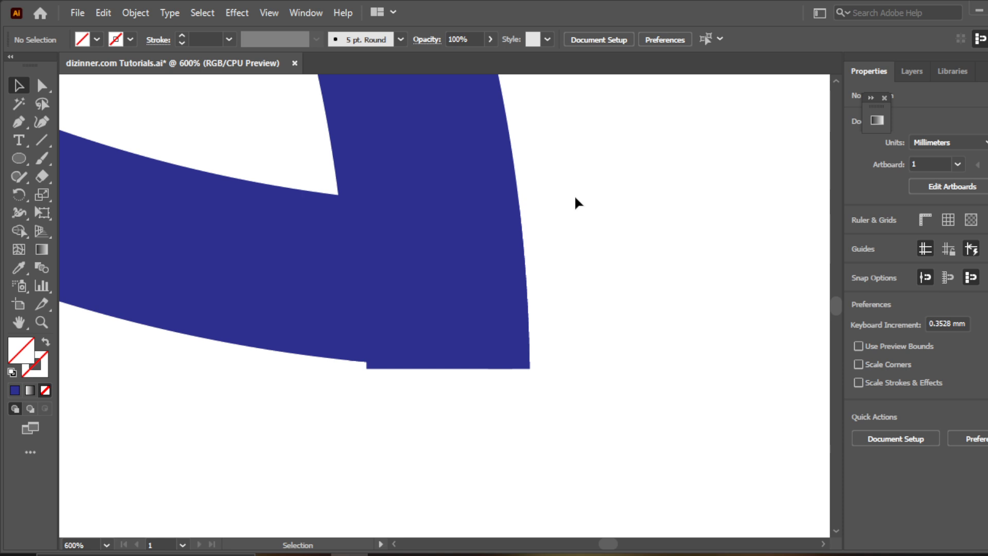
left_click_drag(575, 196, 397, 438)
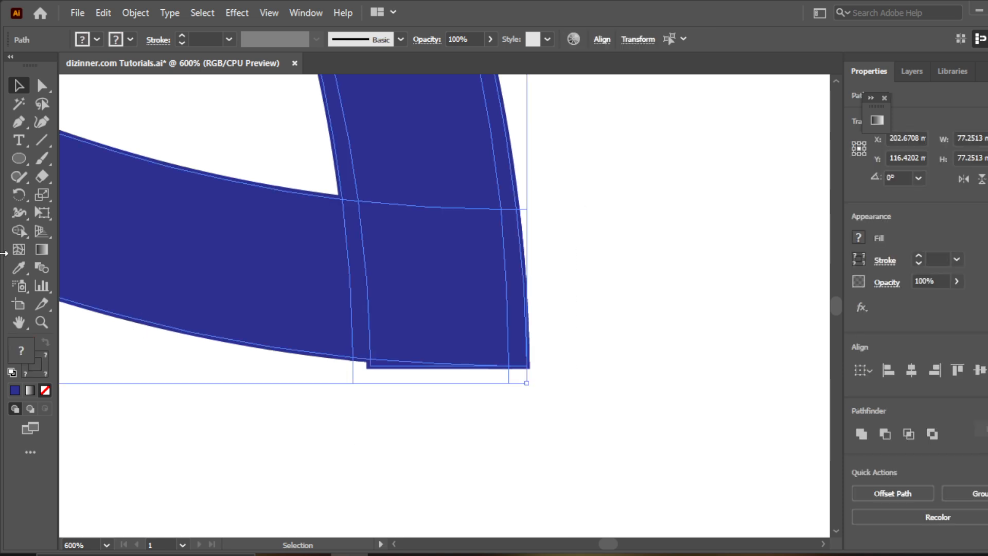
left_click(17, 232)
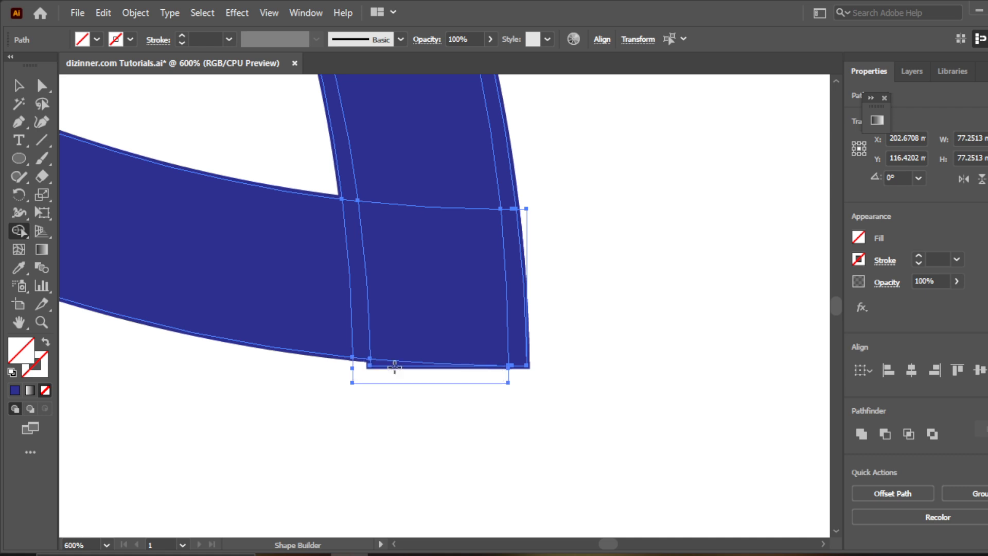
key("ctrl+space")
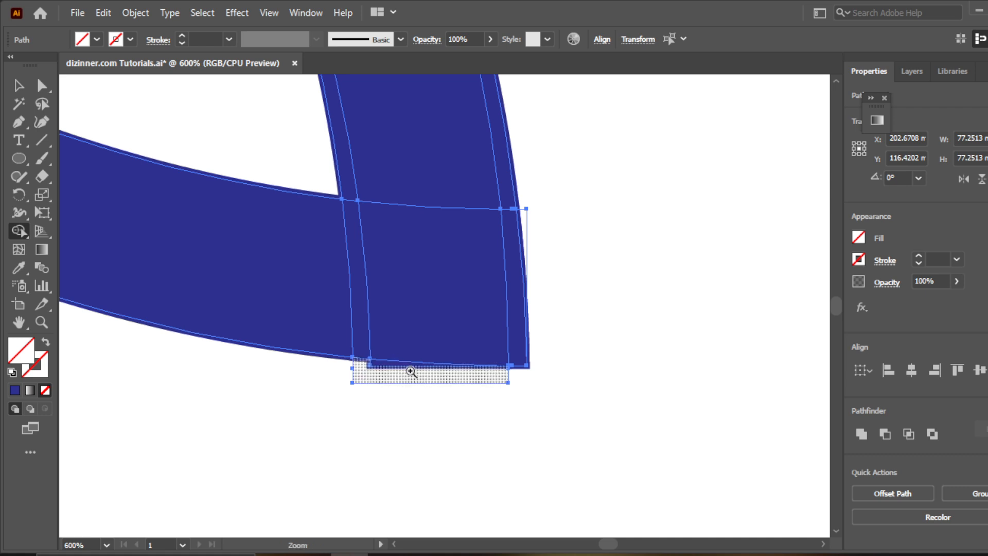
left_click(435, 364)
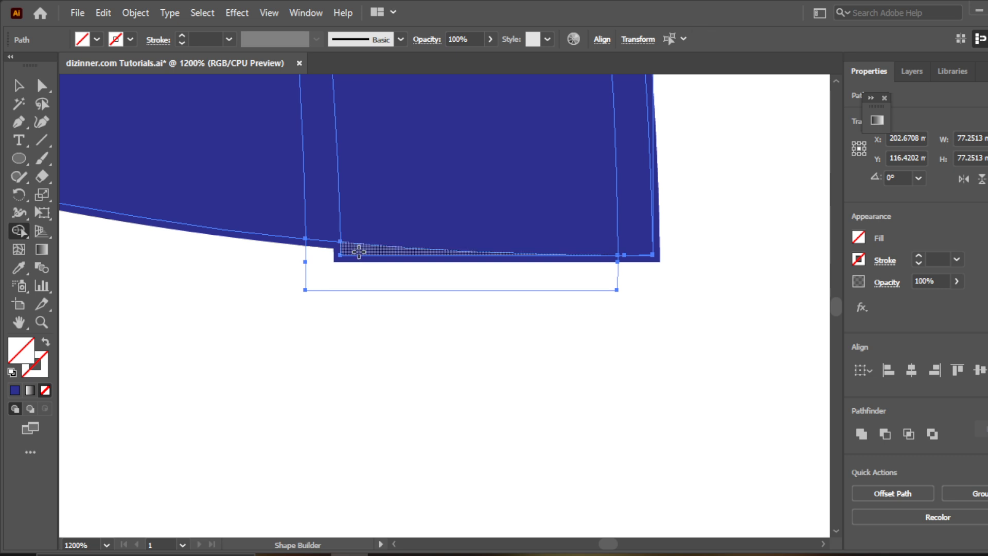
left_click(21, 88)
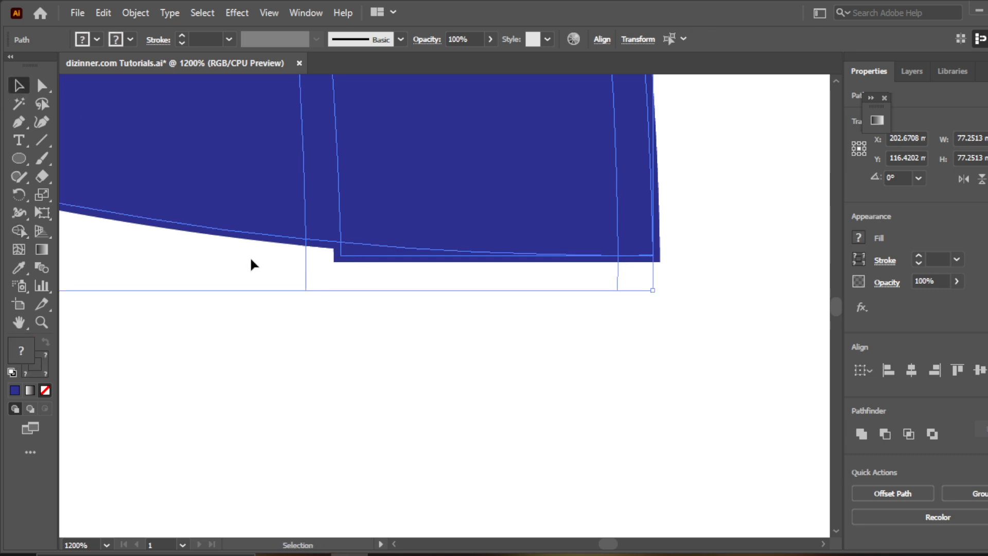
left_click(456, 344)
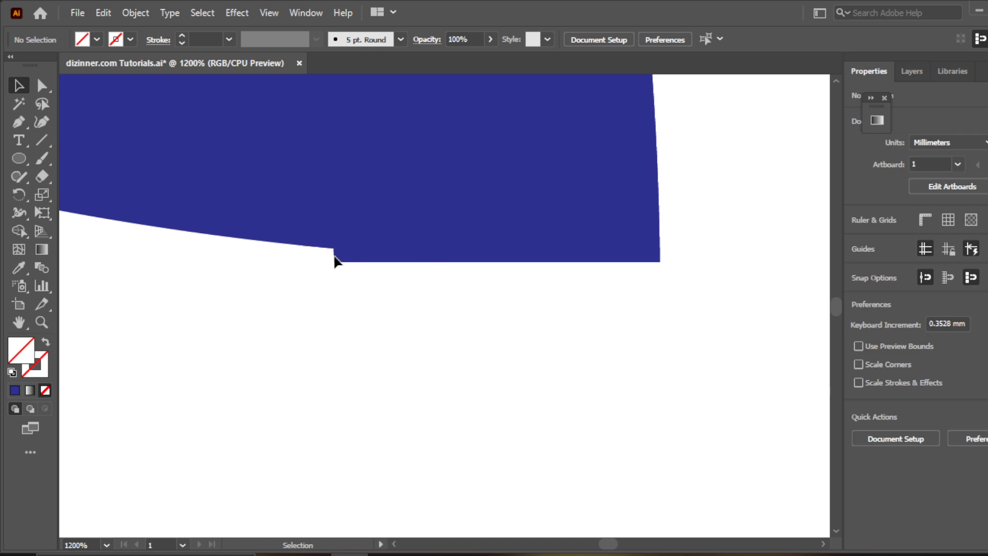
Delete the thin outlined sliver protruding along the underside of the lower-right corner
left_click_drag(712, 229, 629, 280)
left_click(448, 290)
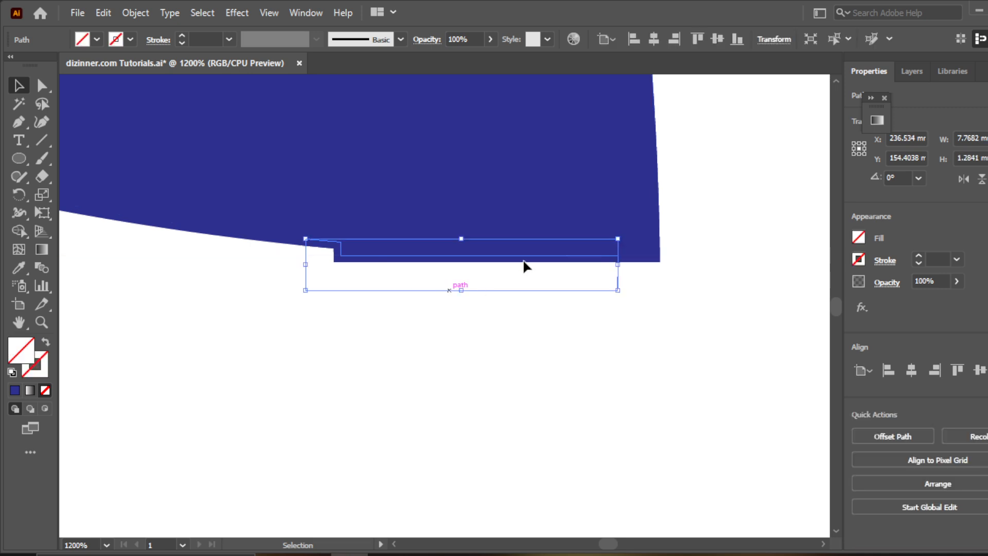
left_click(598, 297)
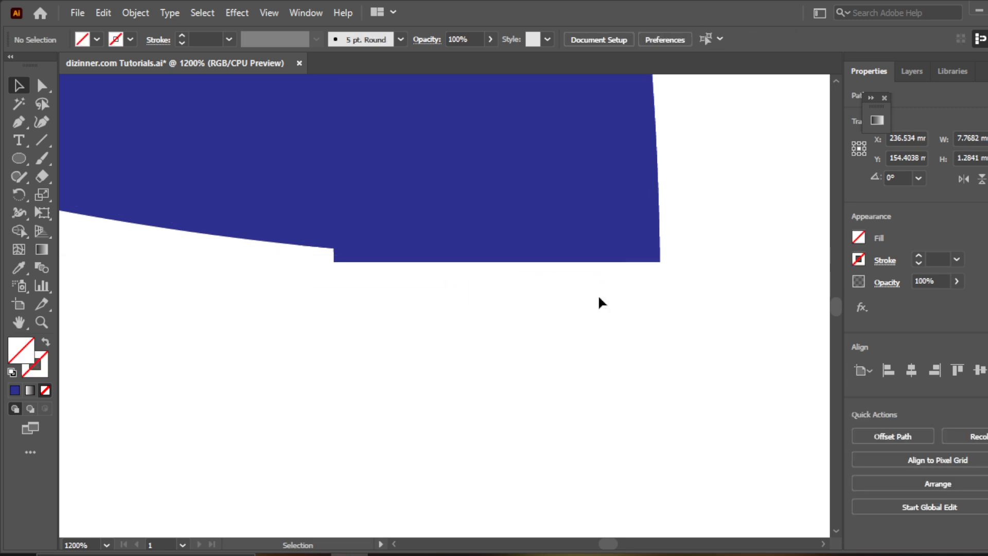
left_click(468, 259)
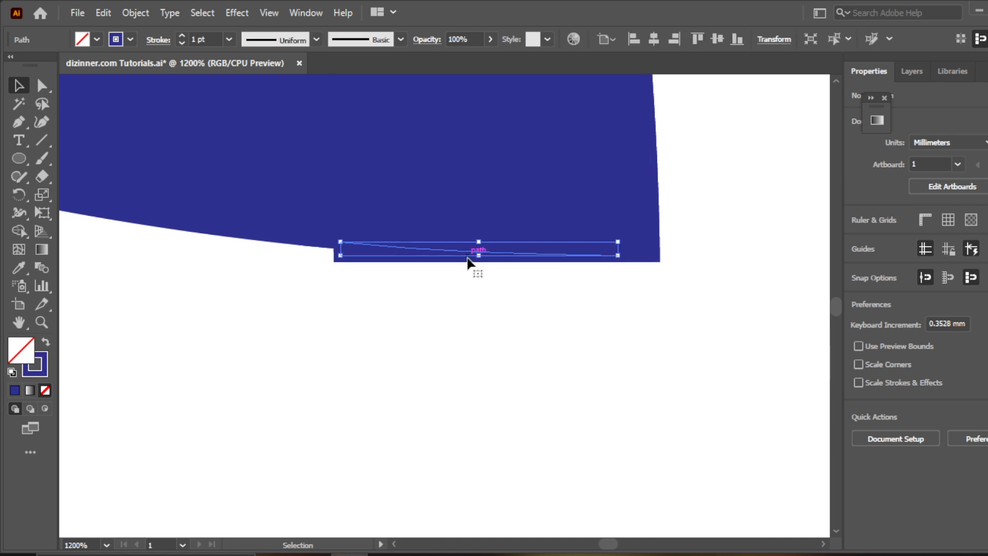
key("Delete")
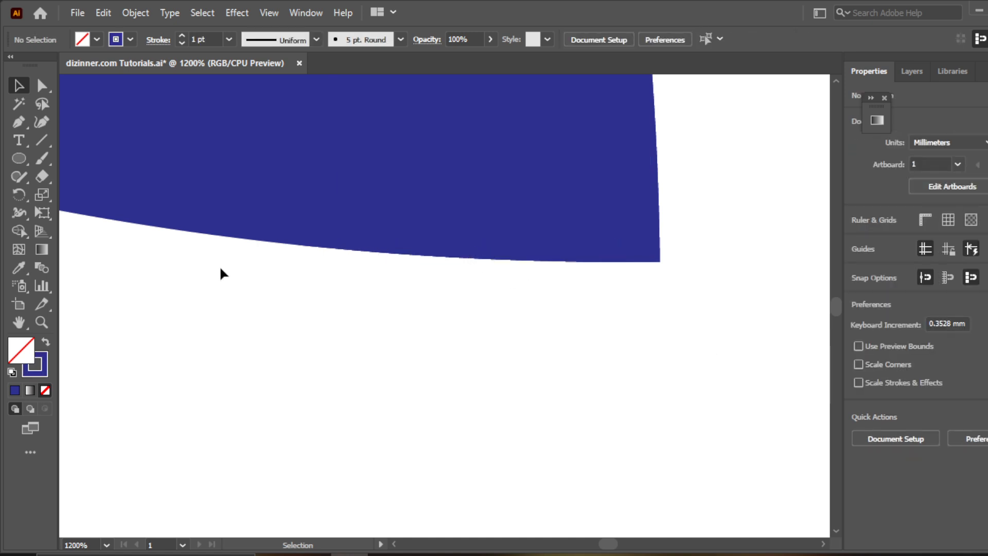
Select the overlapping arcs that meet at the motif's upper-right corner
left_click(41, 322)
left_click(420, 411, "alt")
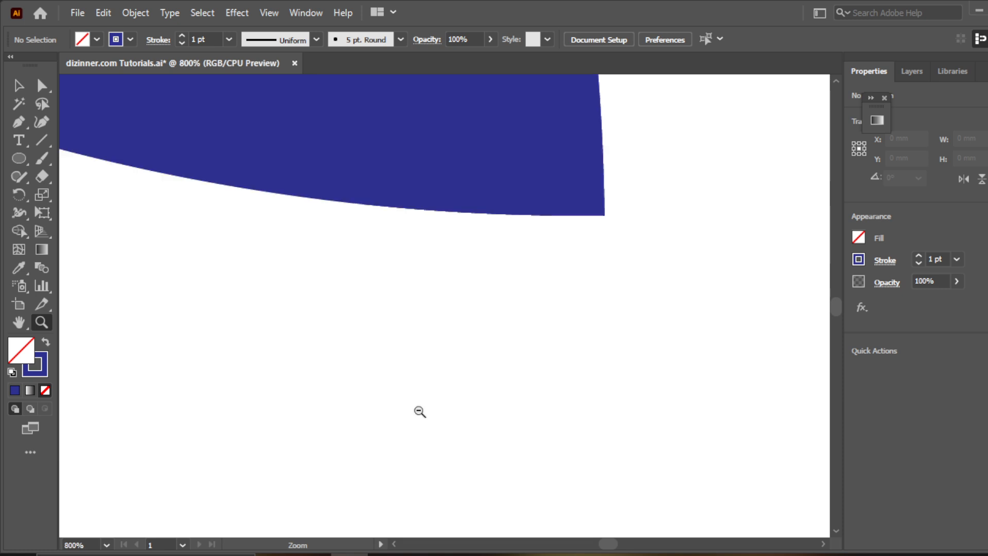
left_click(420, 412, "alt")
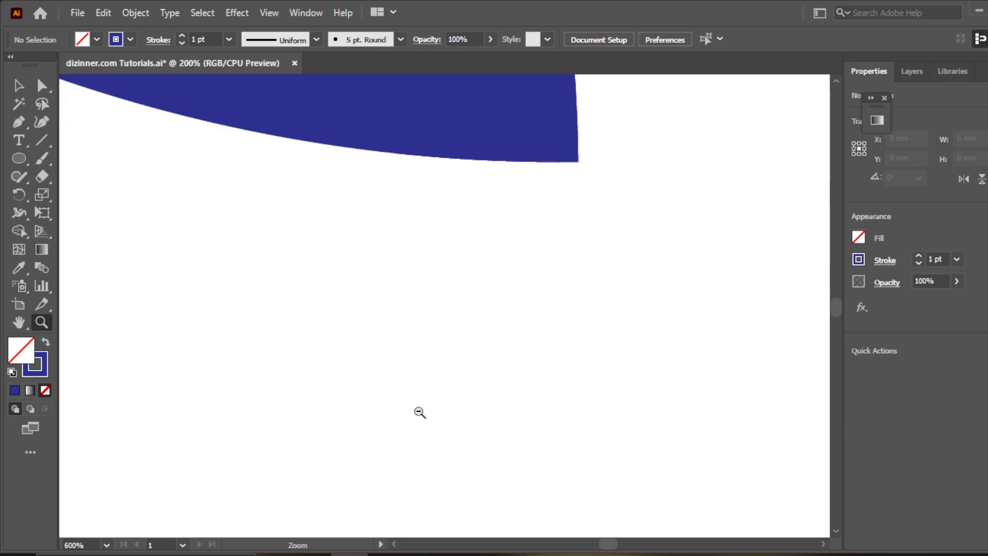
left_click(420, 412, "alt")
left_click(23, 326)
left_click_drag(335, 163, 471, 429)
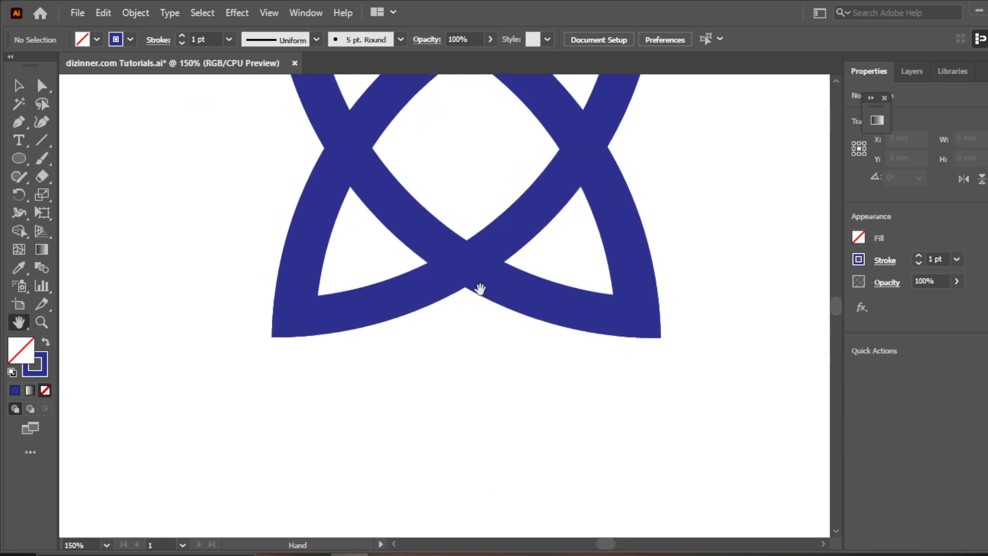
left_click_drag(480, 290, 456, 414)
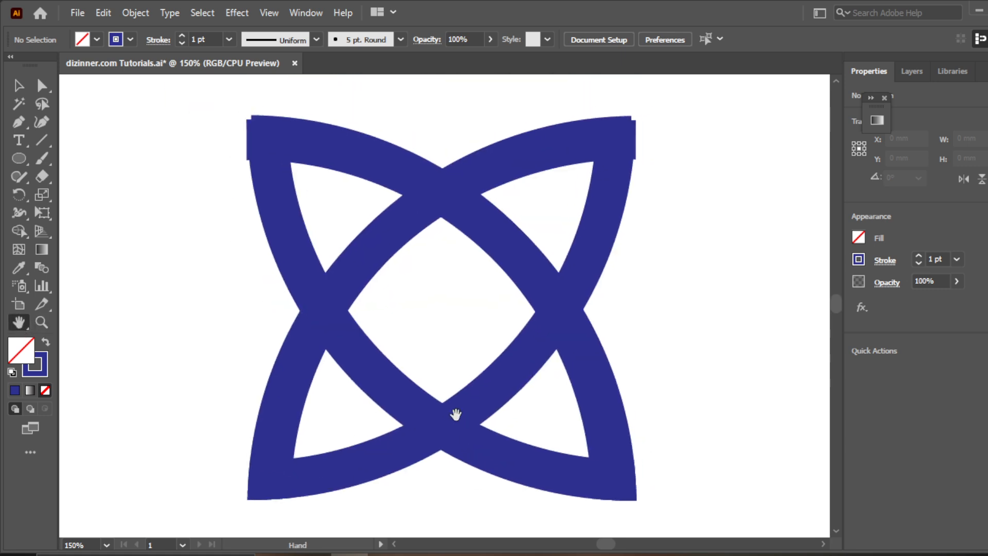
left_click(18, 85)
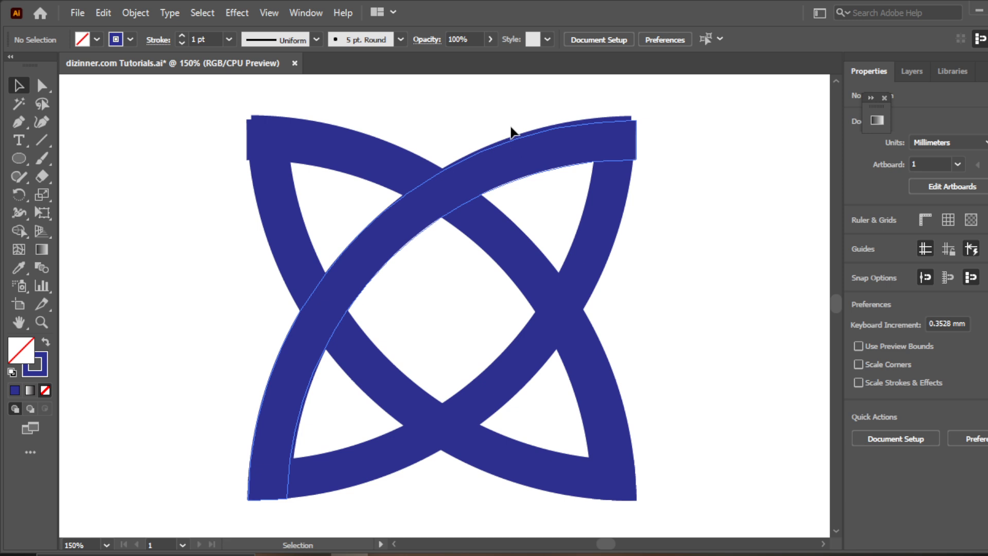
left_click_drag(494, 96, 714, 275)
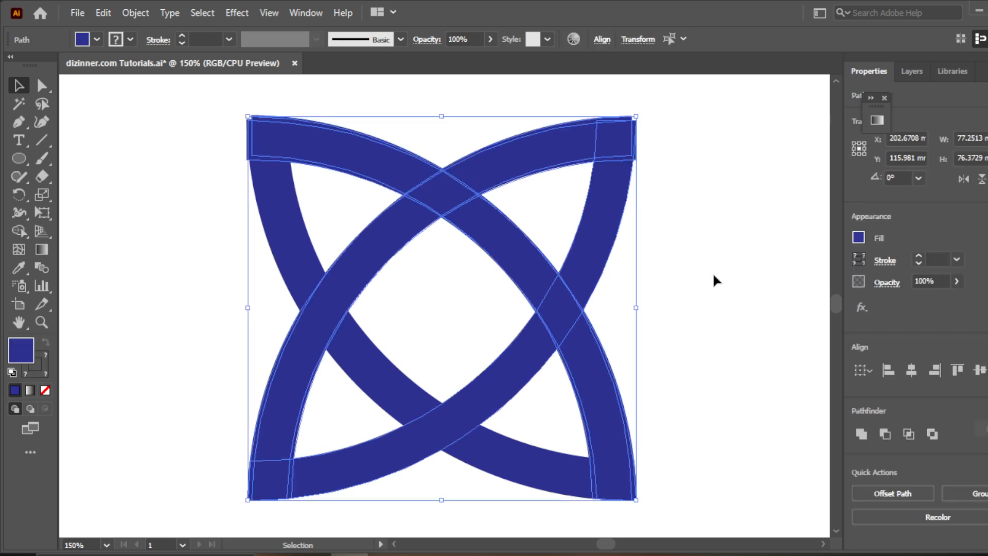
key("ctrl+space")
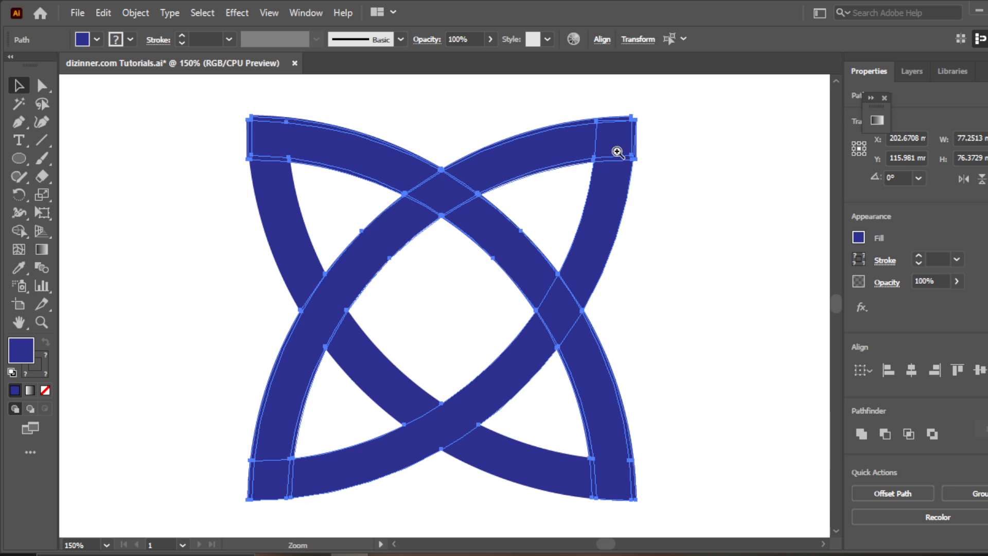
left_click(620, 152)
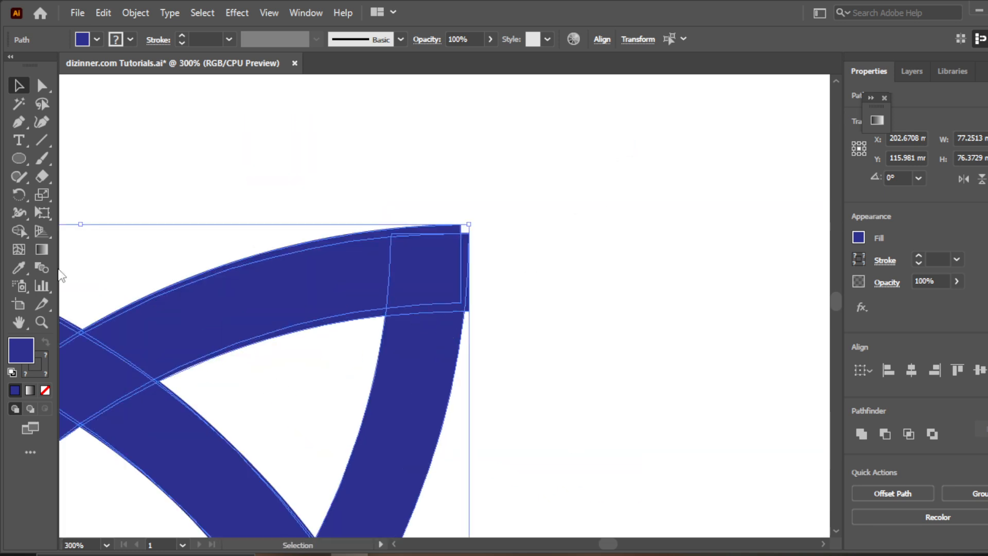
Set both stroke and fill to None for the Shape Builder on the upper-right corner arcs
left_click(17, 231)
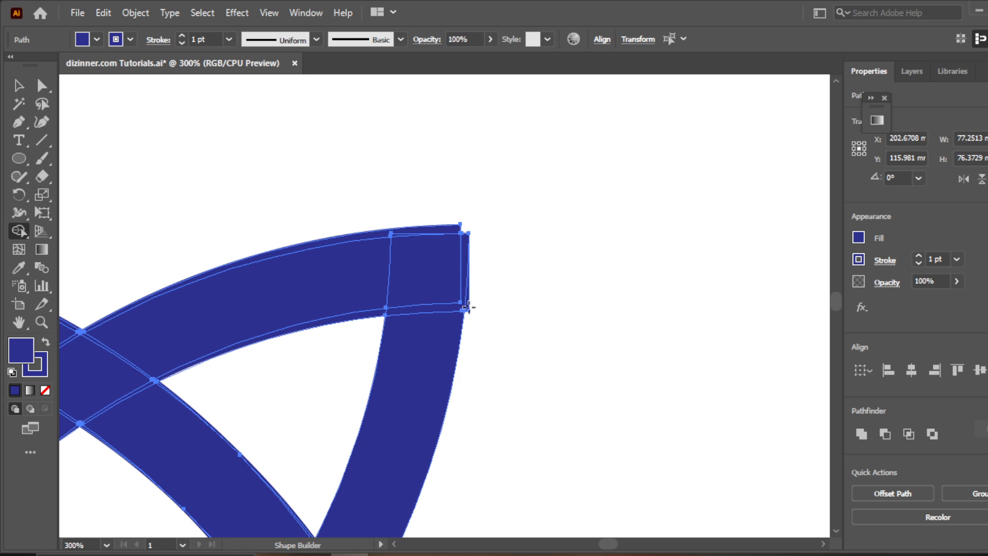
key("ctrl+space")
left_click(131, 39)
left_click(9, 66)
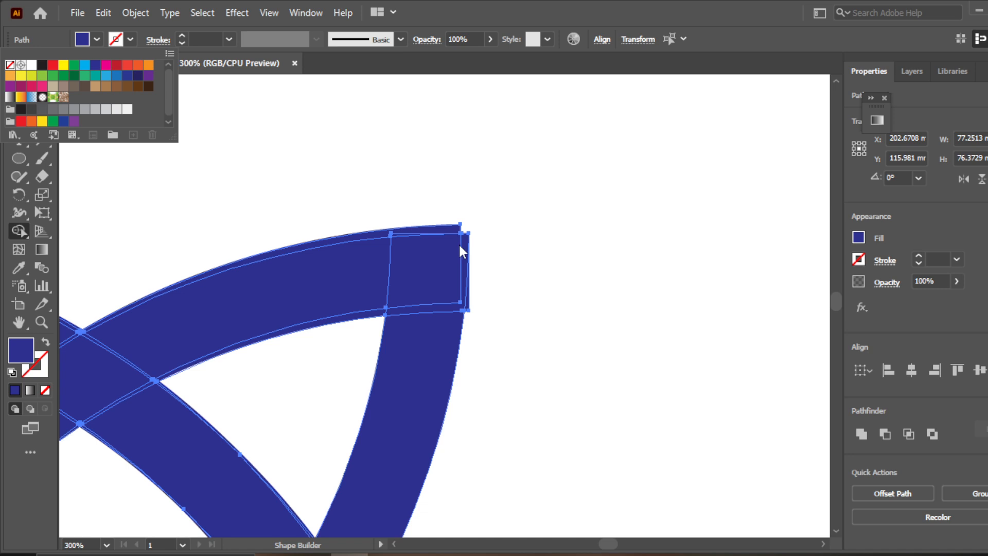
left_click(96, 45)
left_click(10, 65)
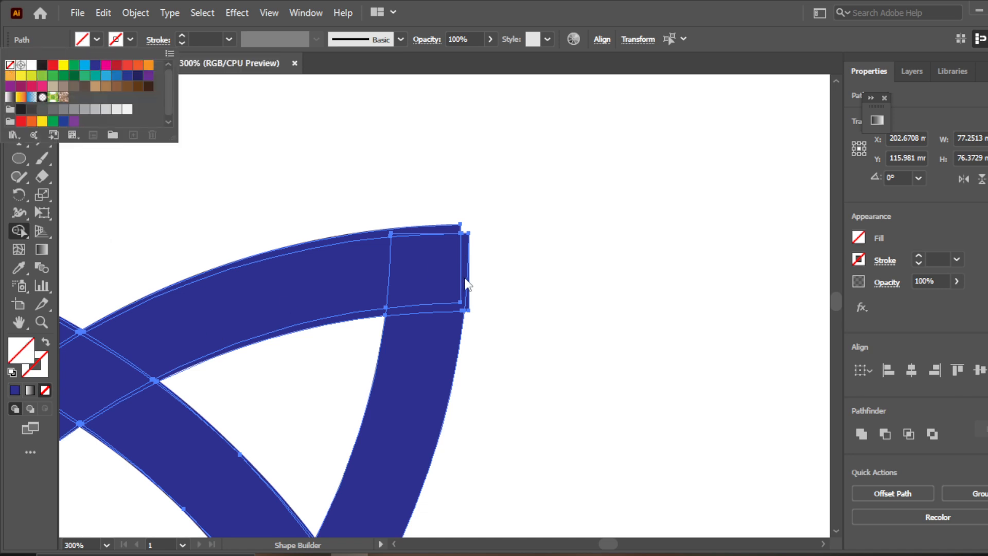
left_click(483, 274)
Remove the pieces protruding beside and above the upper-right corner with the Shape Builder and deselect the artwork
key("ctrl+space")
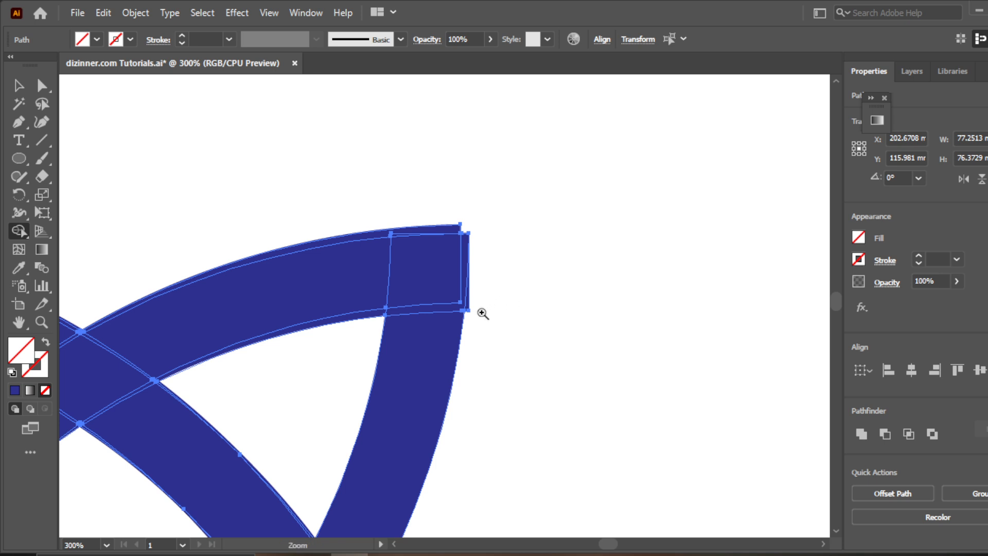
left_click(440, 320)
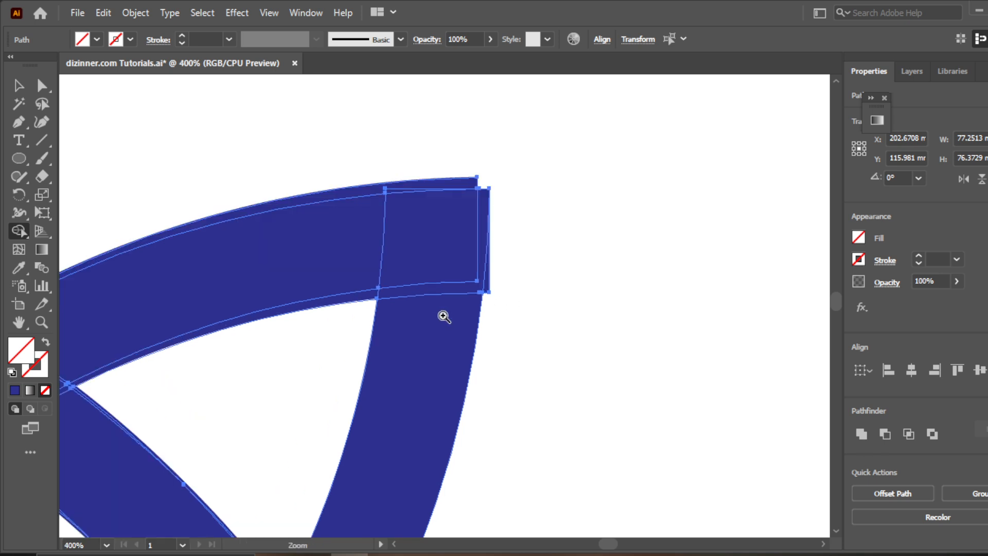
left_click(473, 264)
left_click(424, 293)
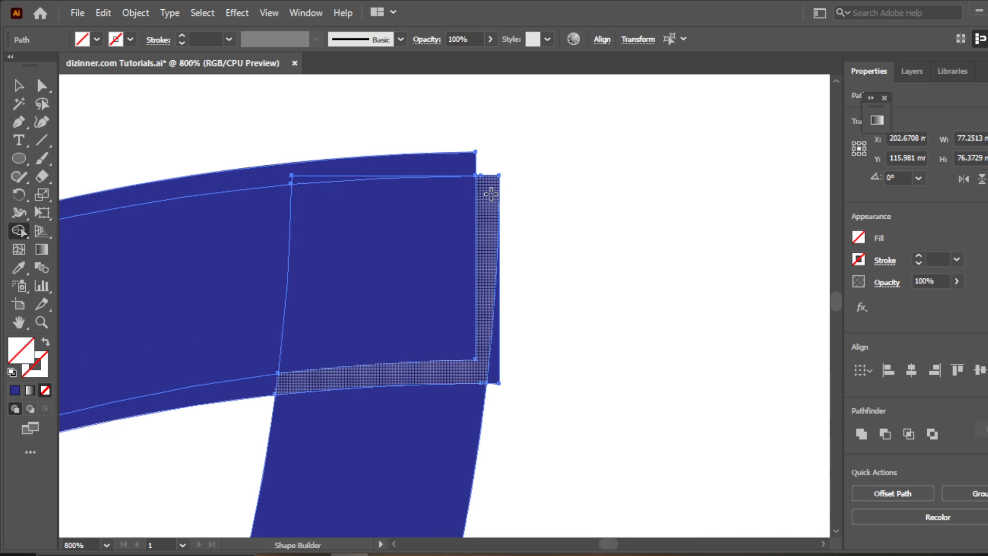
left_click(496, 344)
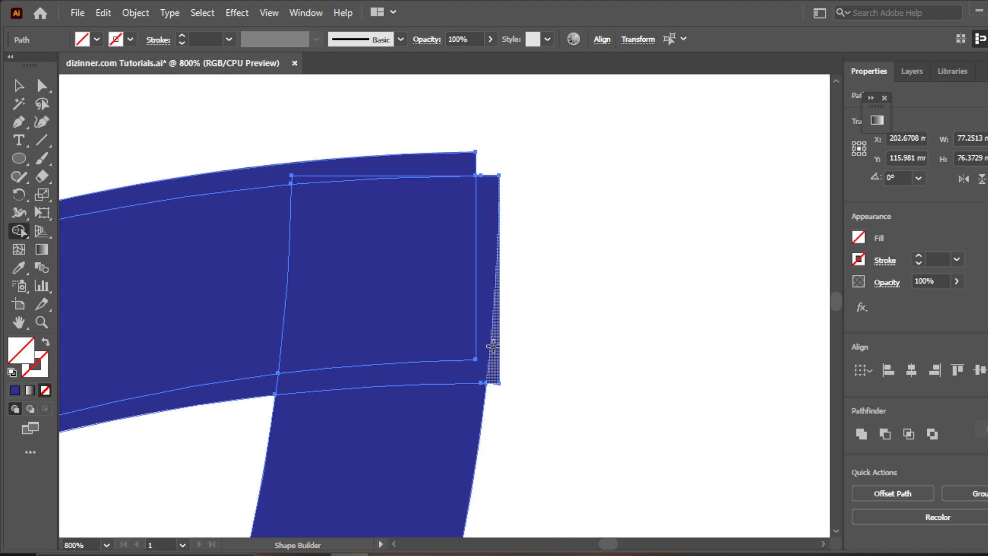
left_click(493, 345, "alt")
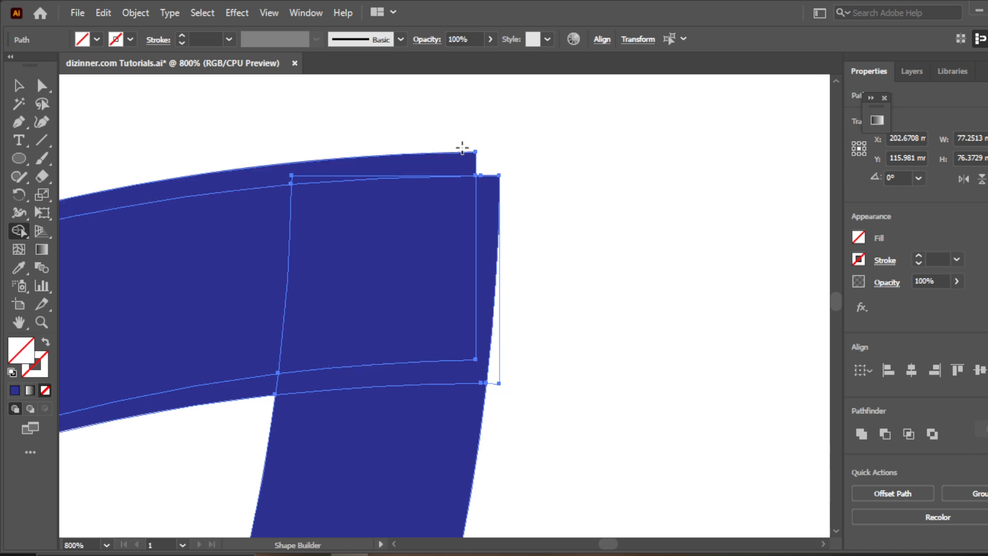
left_click(442, 169, "alt")
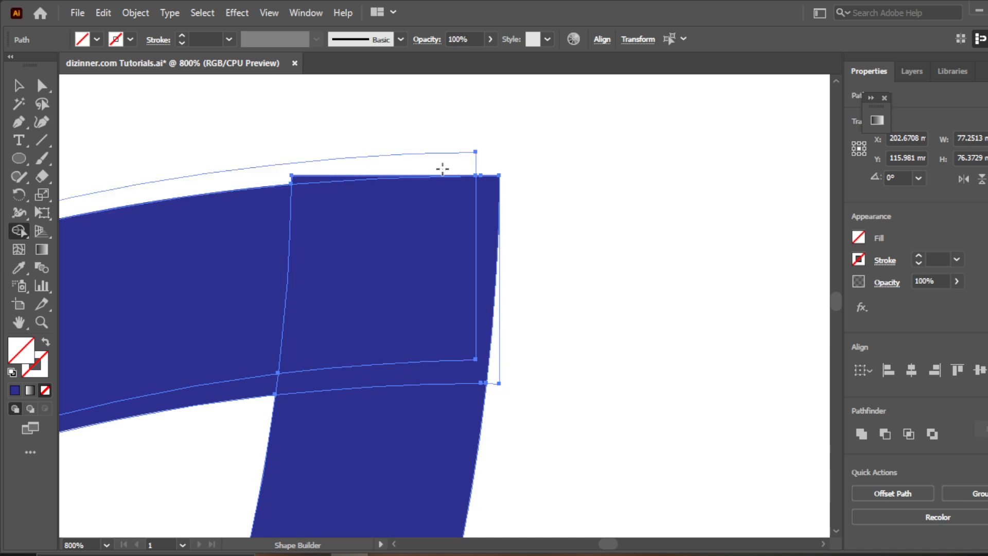
left_click(317, 178, "alt")
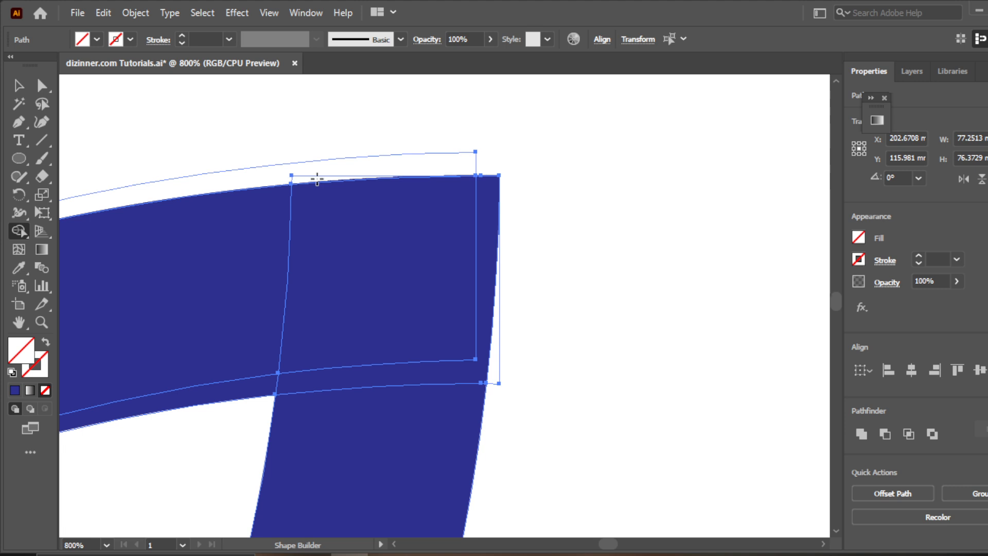
left_click(18, 85)
left_click(256, 122)
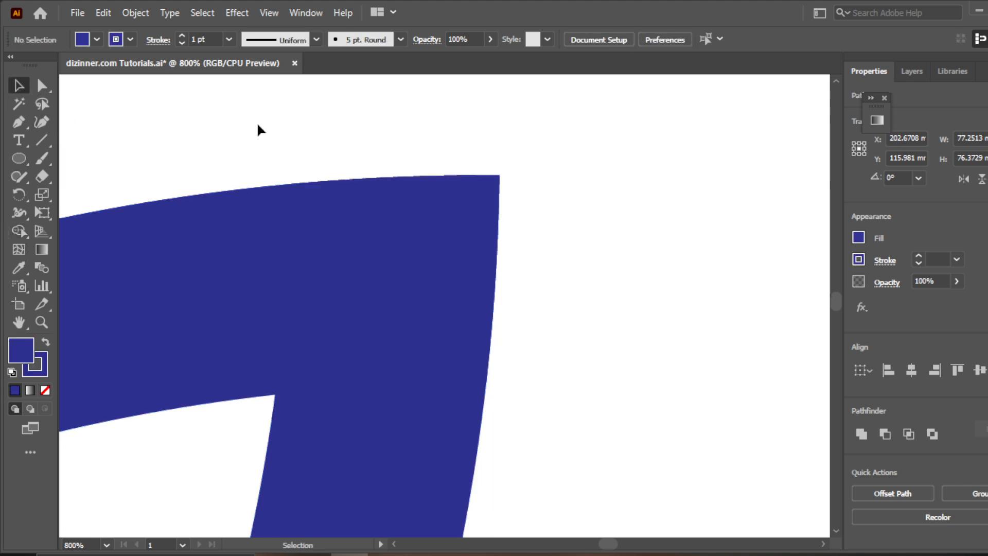
left_click(42, 322)
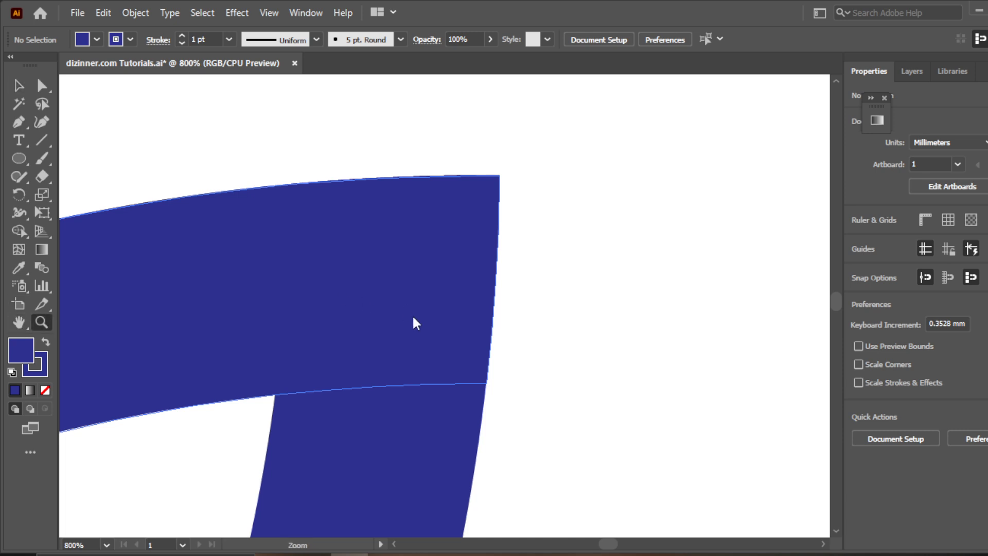
Select the overlapping arcs that meet at the motif's upper-left corner and set their stroke to None
left_click(462, 314, "alt")
left_click(462, 314, "alt")
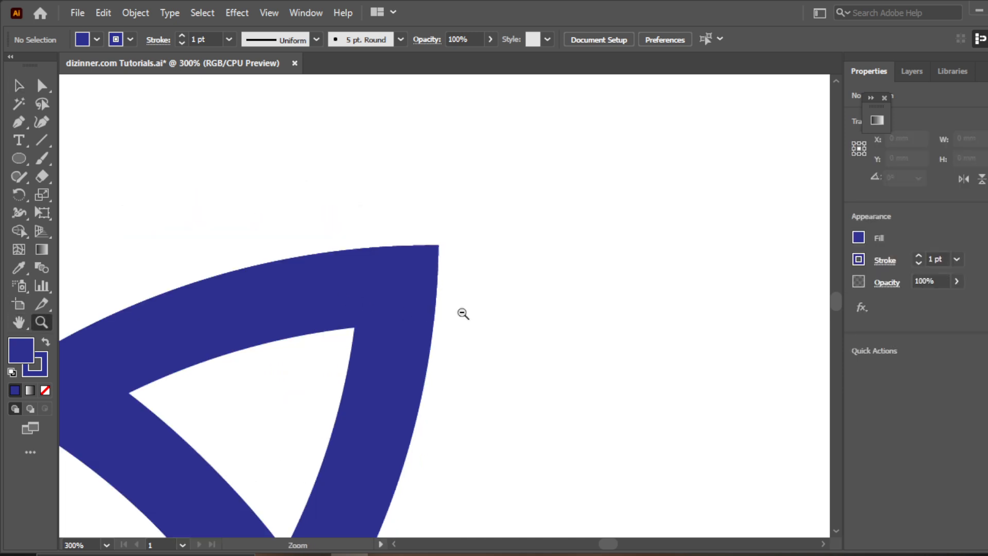
left_click(463, 314, "alt")
left_click(19, 323)
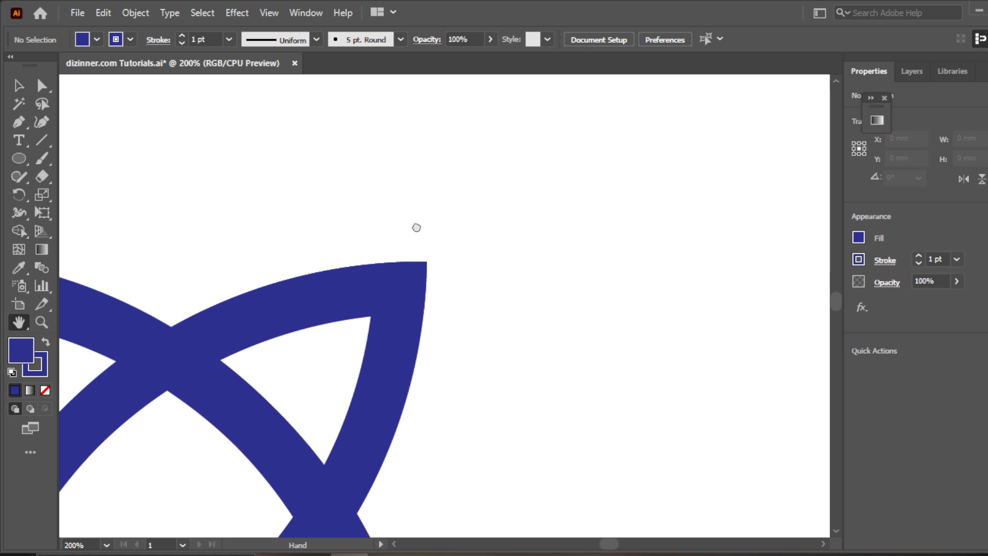
left_click_drag(417, 225, 525, 245)
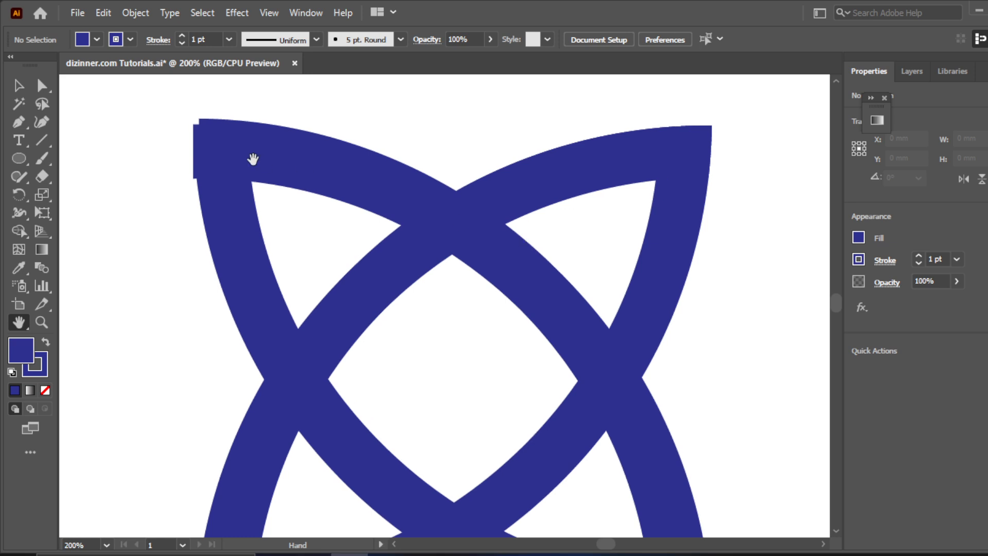
left_click(19, 86)
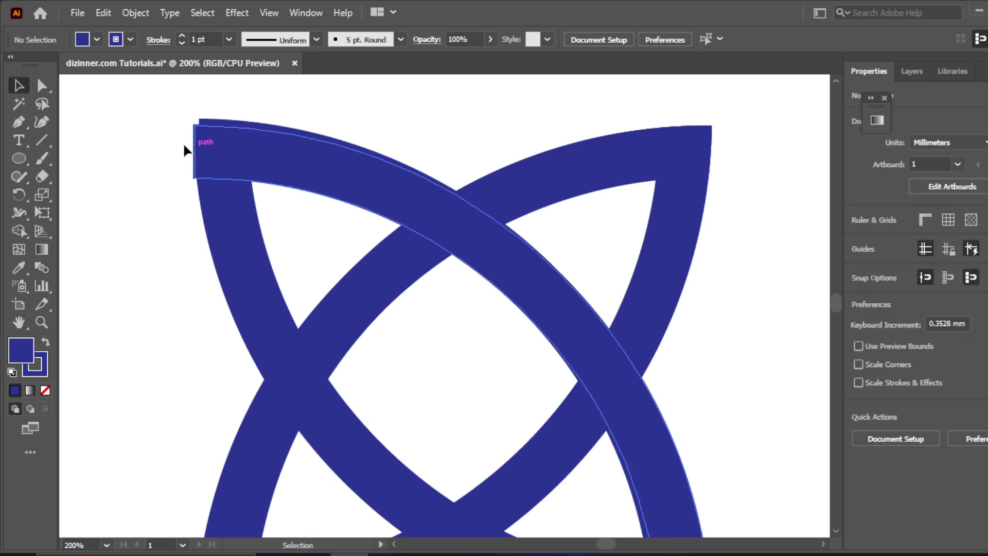
left_click_drag(121, 125, 296, 181)
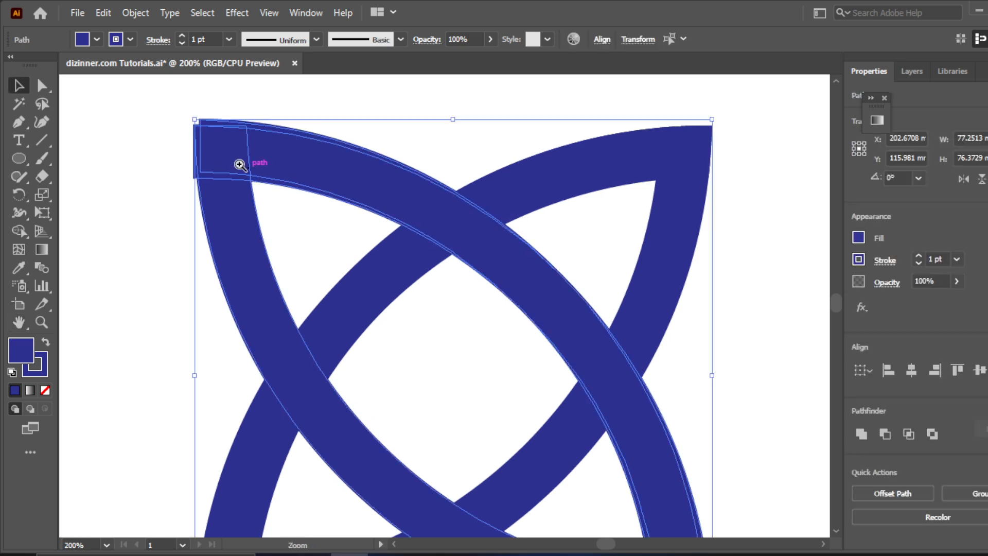
key("ctrl+space")
left_click(258, 194)
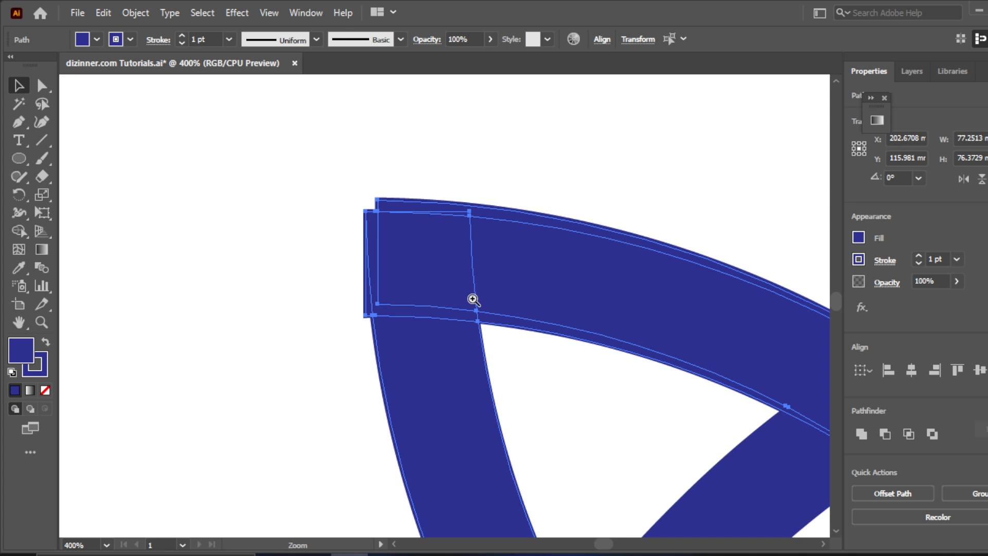
left_click(470, 293)
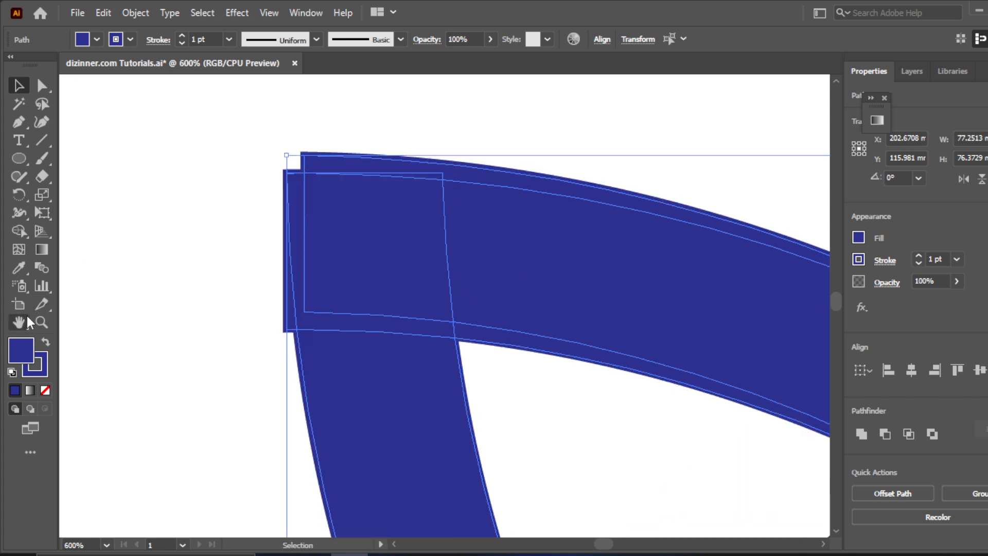
left_click(131, 39)
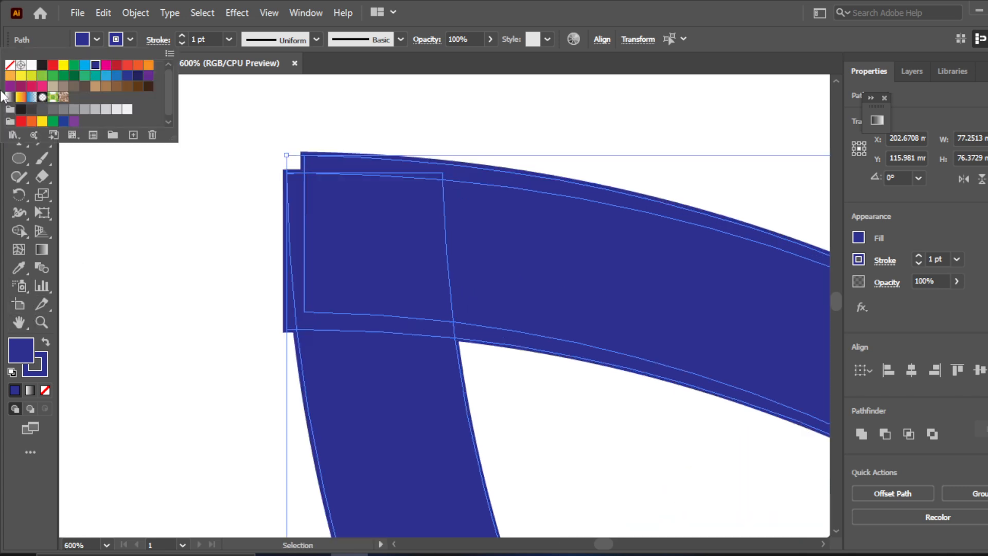
left_click(10, 66)
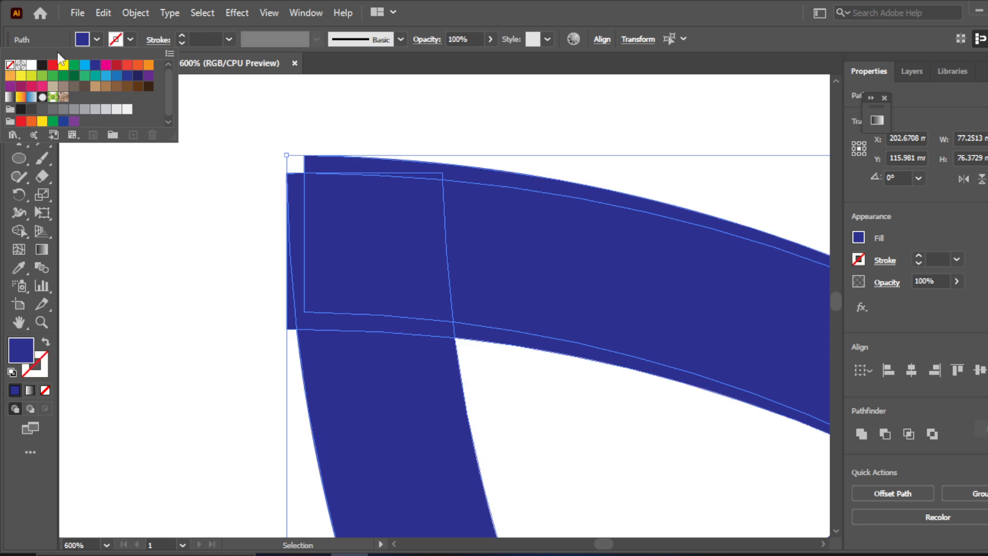
left_click(97, 41)
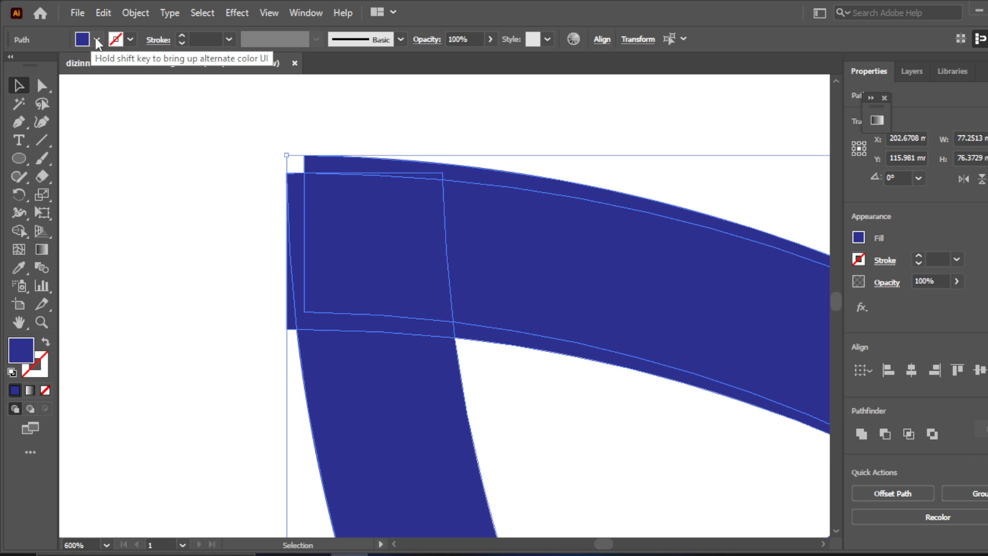
left_click(96, 40)
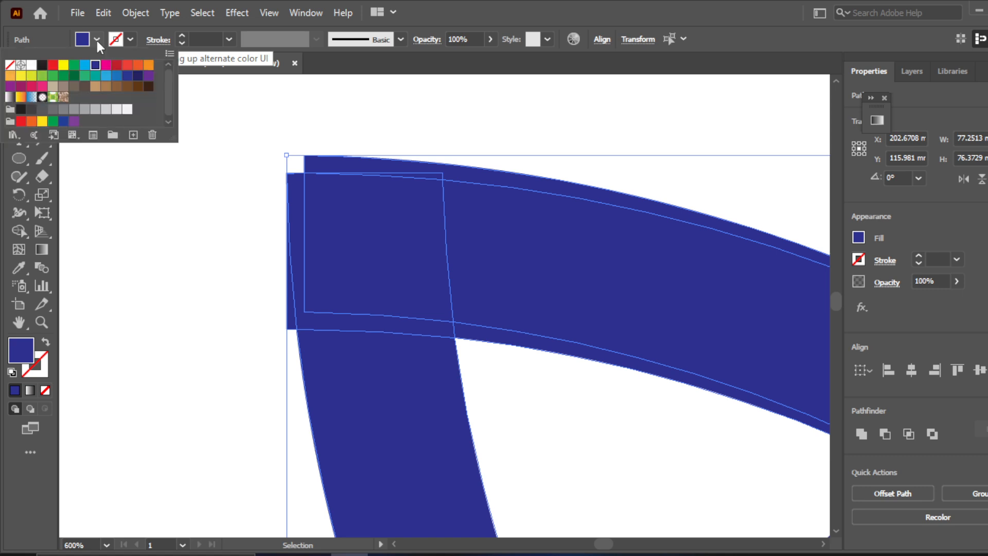
left_click(10, 67)
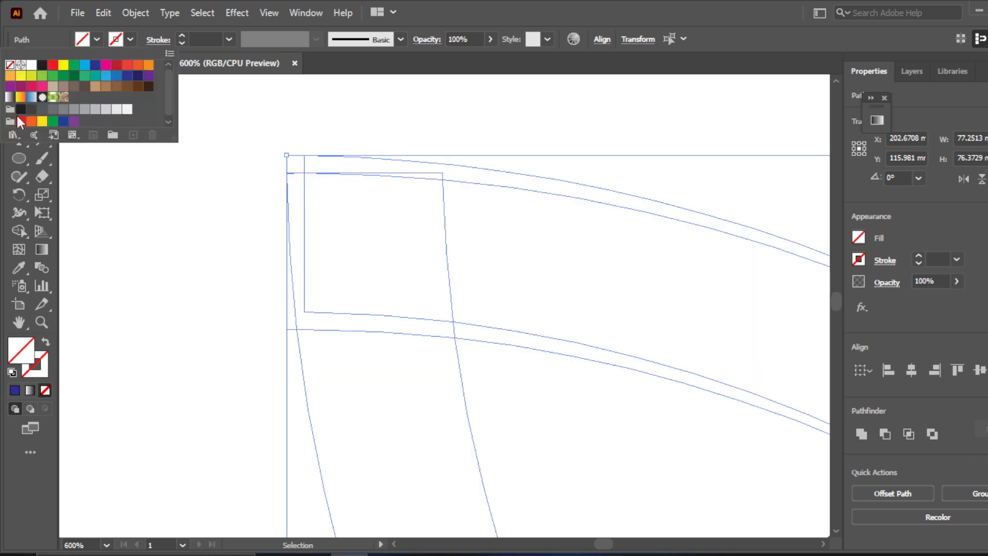
left_click(117, 217)
key("ctrl+z")
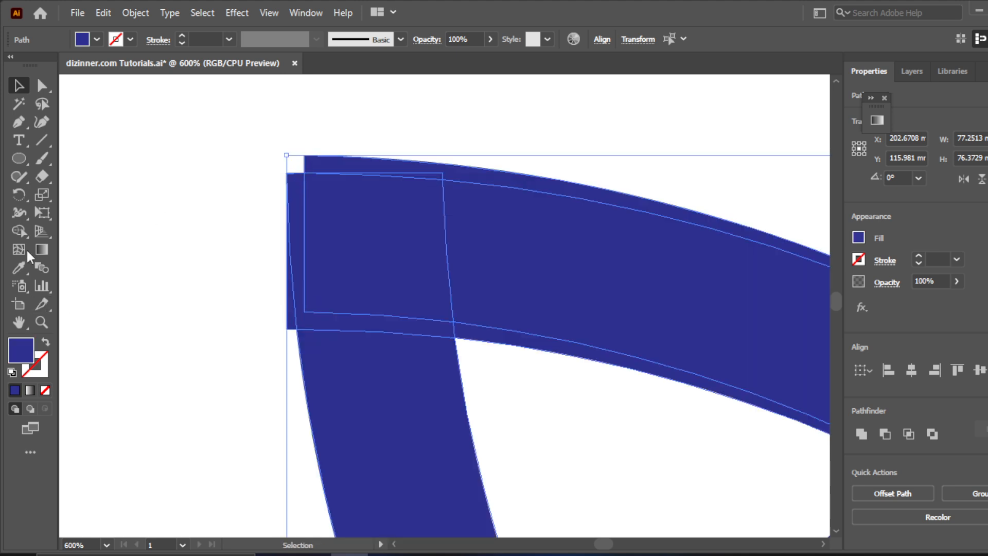
Clear the pieces protruding beside and above the upper-left corner using the Shape Builder with no fill, and deselect the artwork
left_click(20, 227)
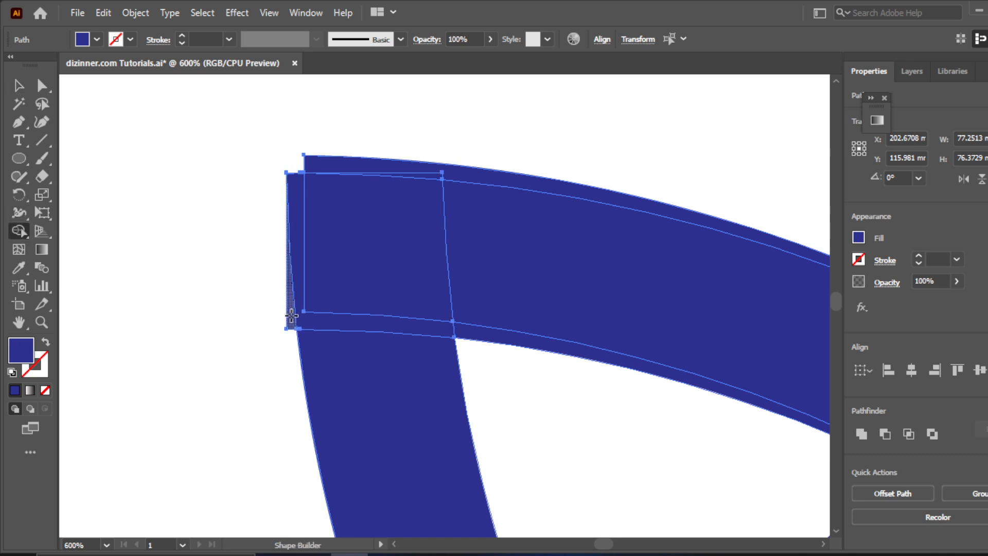
left_click(46, 343)
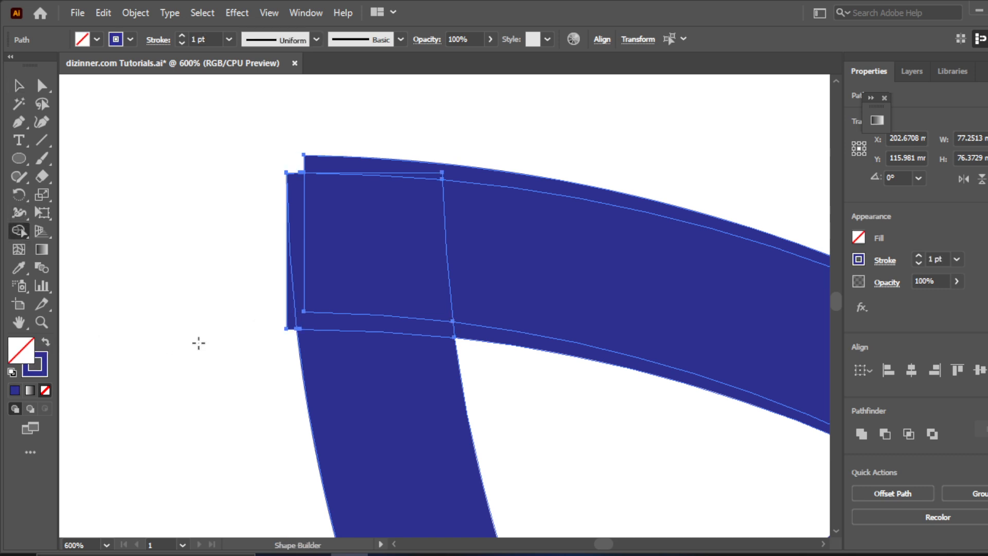
left_click(292, 321)
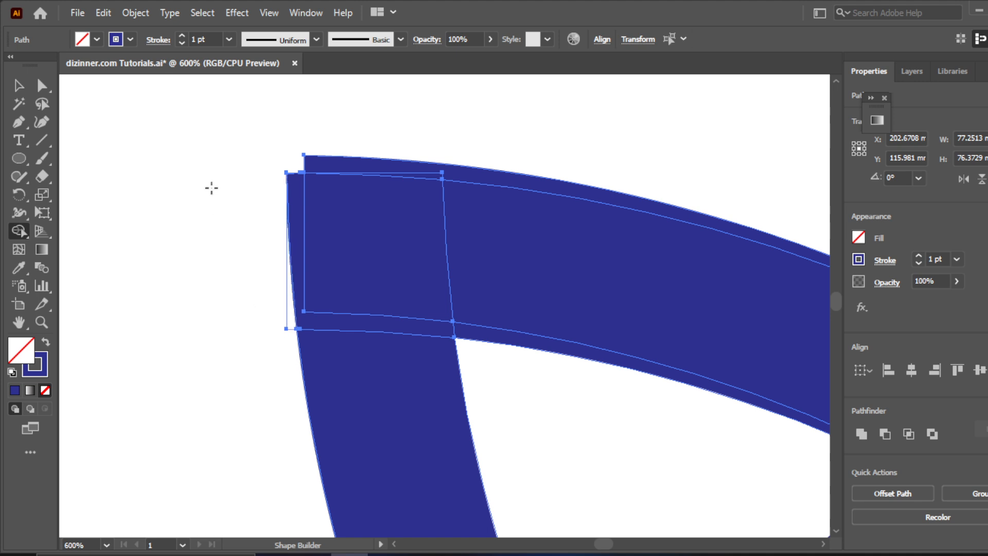
left_click(381, 166)
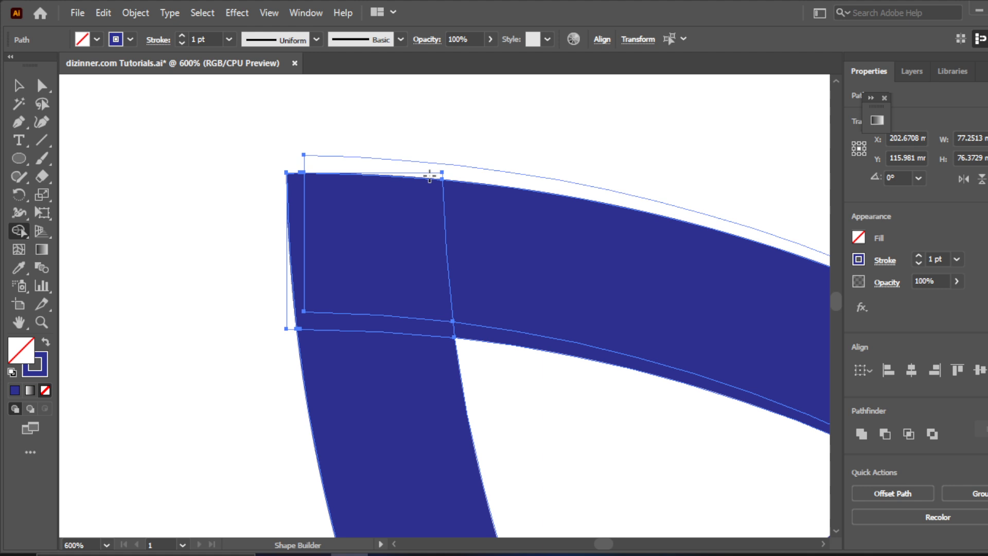
key("v")
left_click(94, 121)
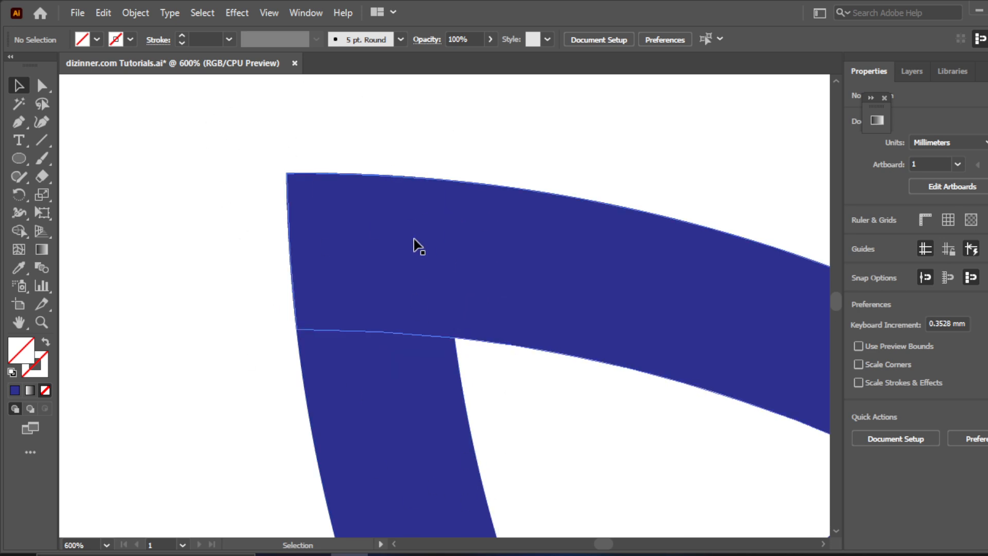
Examine the upper-left corner and the whole four-pointed motif to check the trimmed corners
left_click(19, 323)
left_click_drag(461, 393, 288, 264)
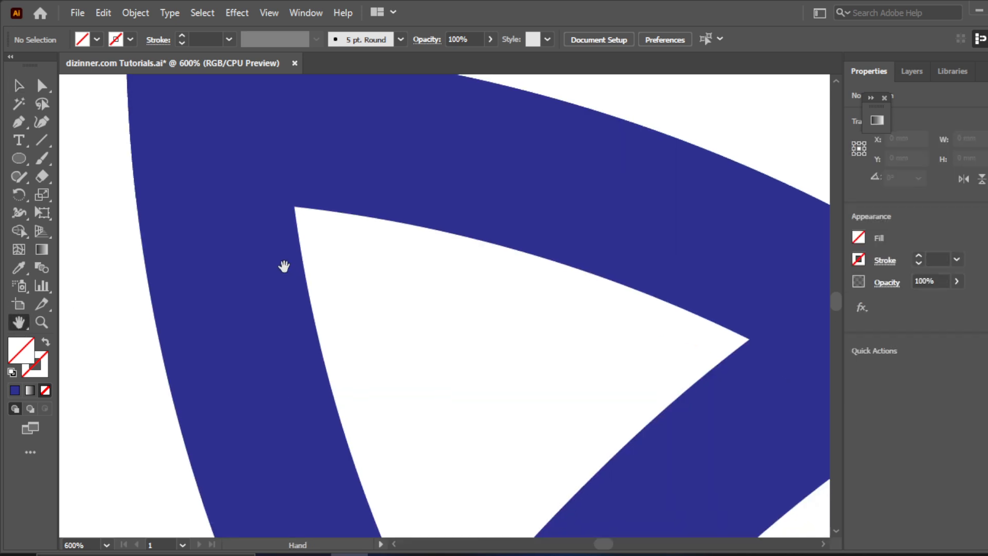
left_click(49, 324)
left_click(415, 387, "alt")
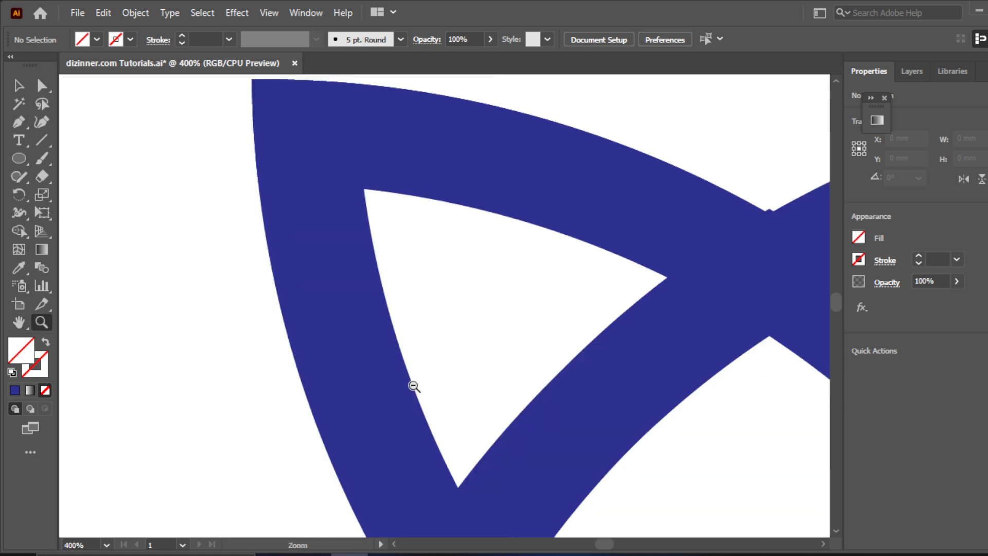
left_click(414, 387, "alt")
left_click(414, 386, "alt")
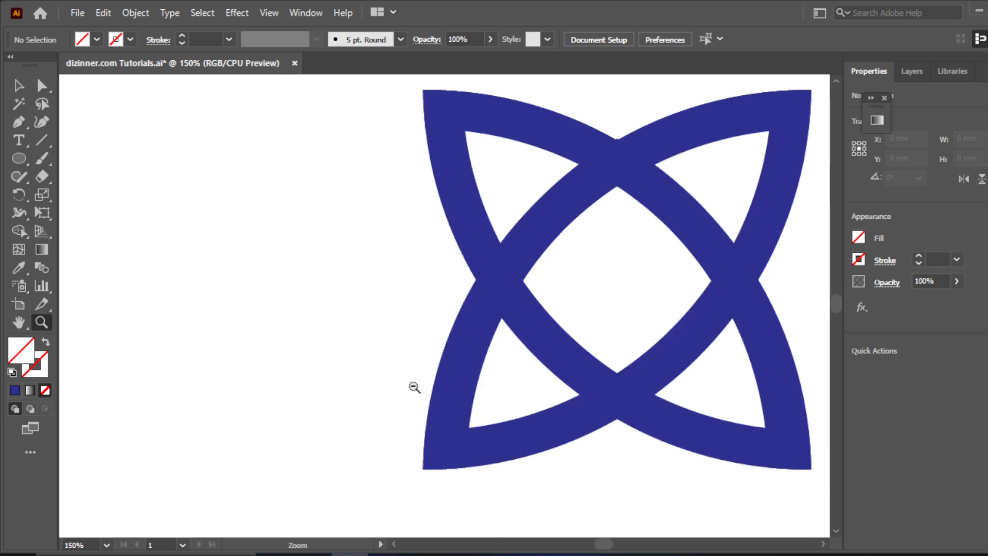
left_click(18, 322)
left_click_drag(607, 385, 389, 406)
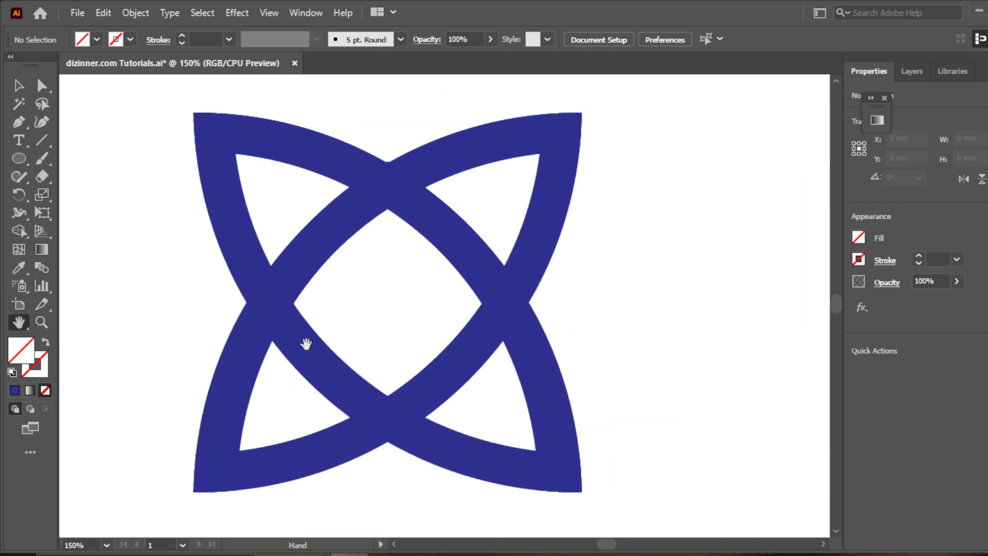
left_click(18, 86)
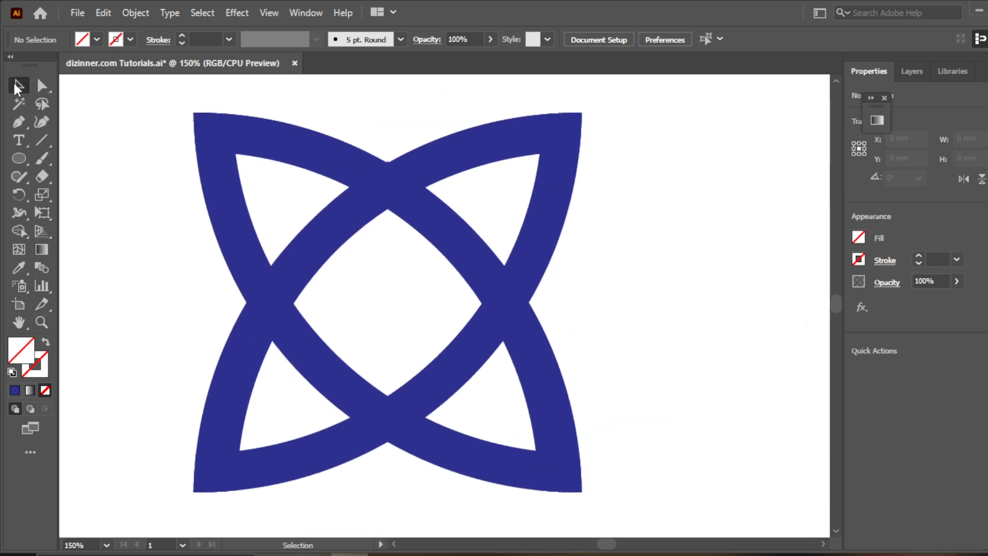